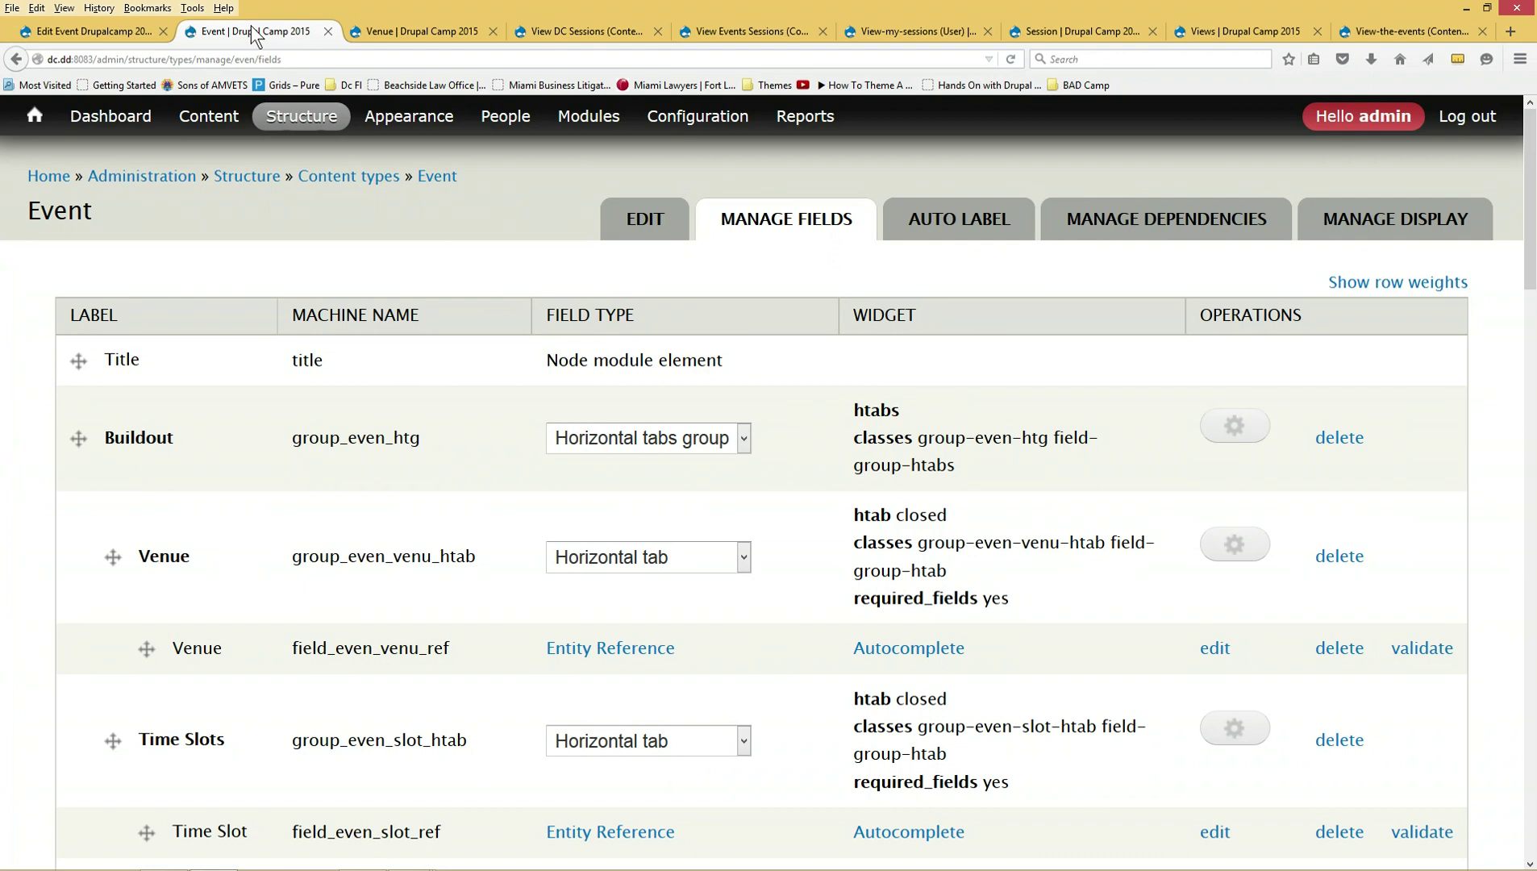
click(379, 29)
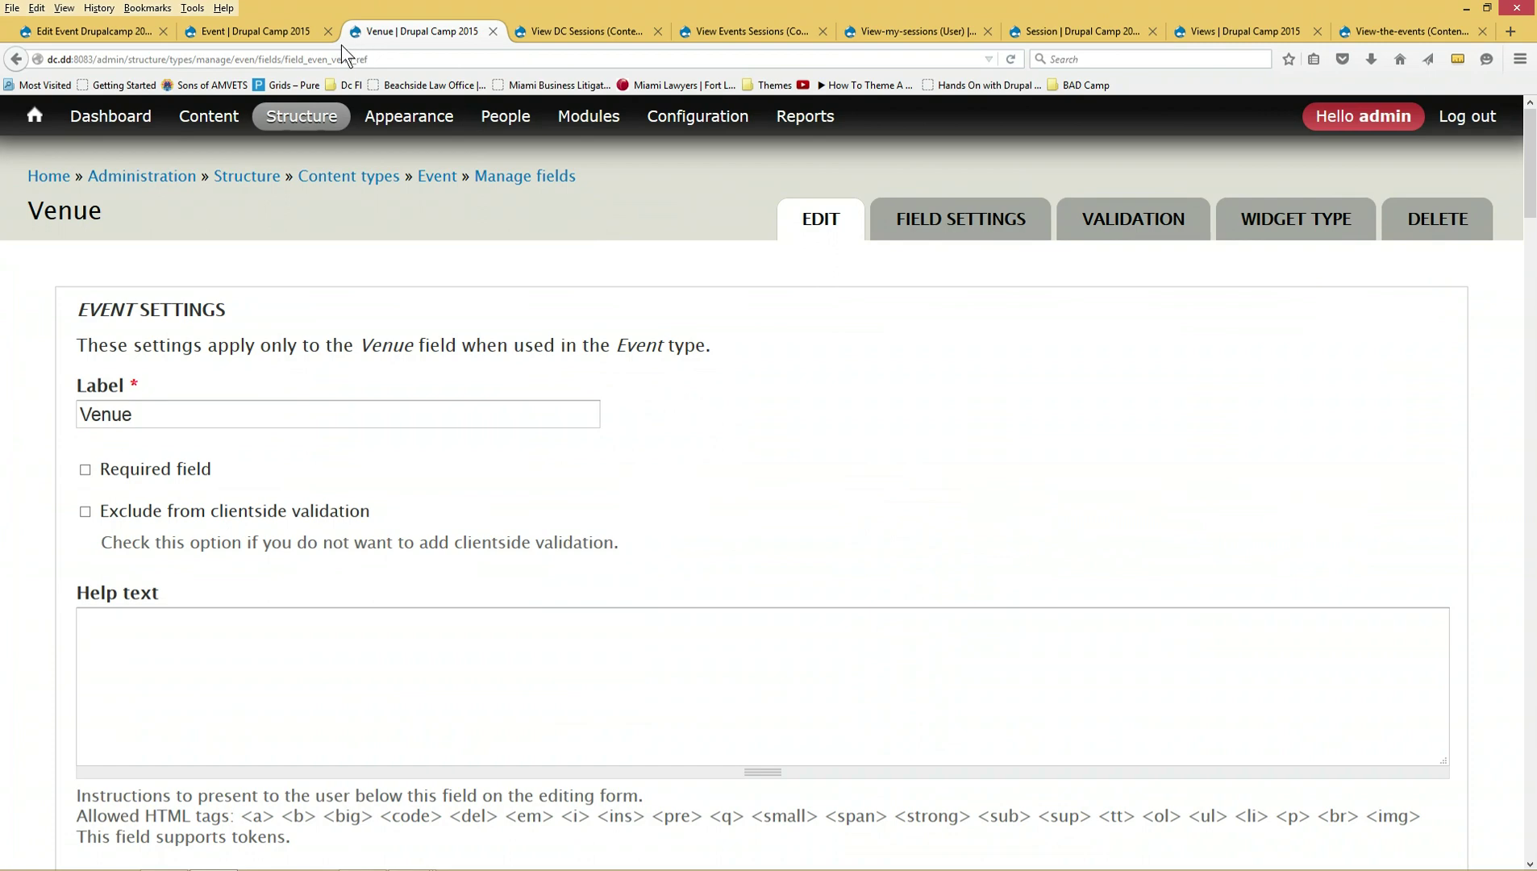
click(287, 32)
mouse_move(301, 117)
mouse_move(349, 361)
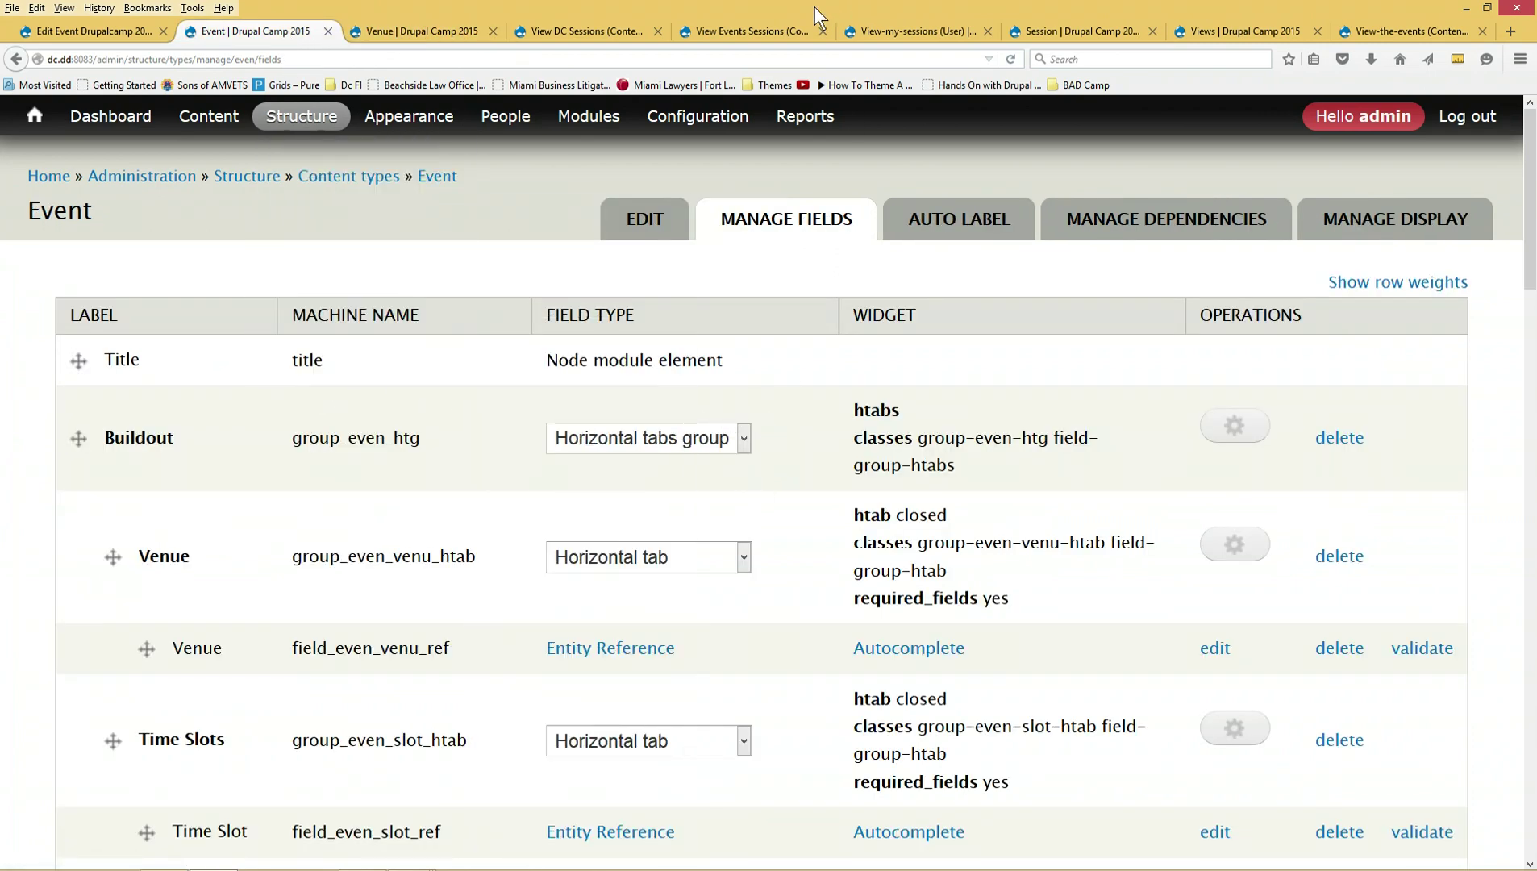
mouse_move(600, 120)
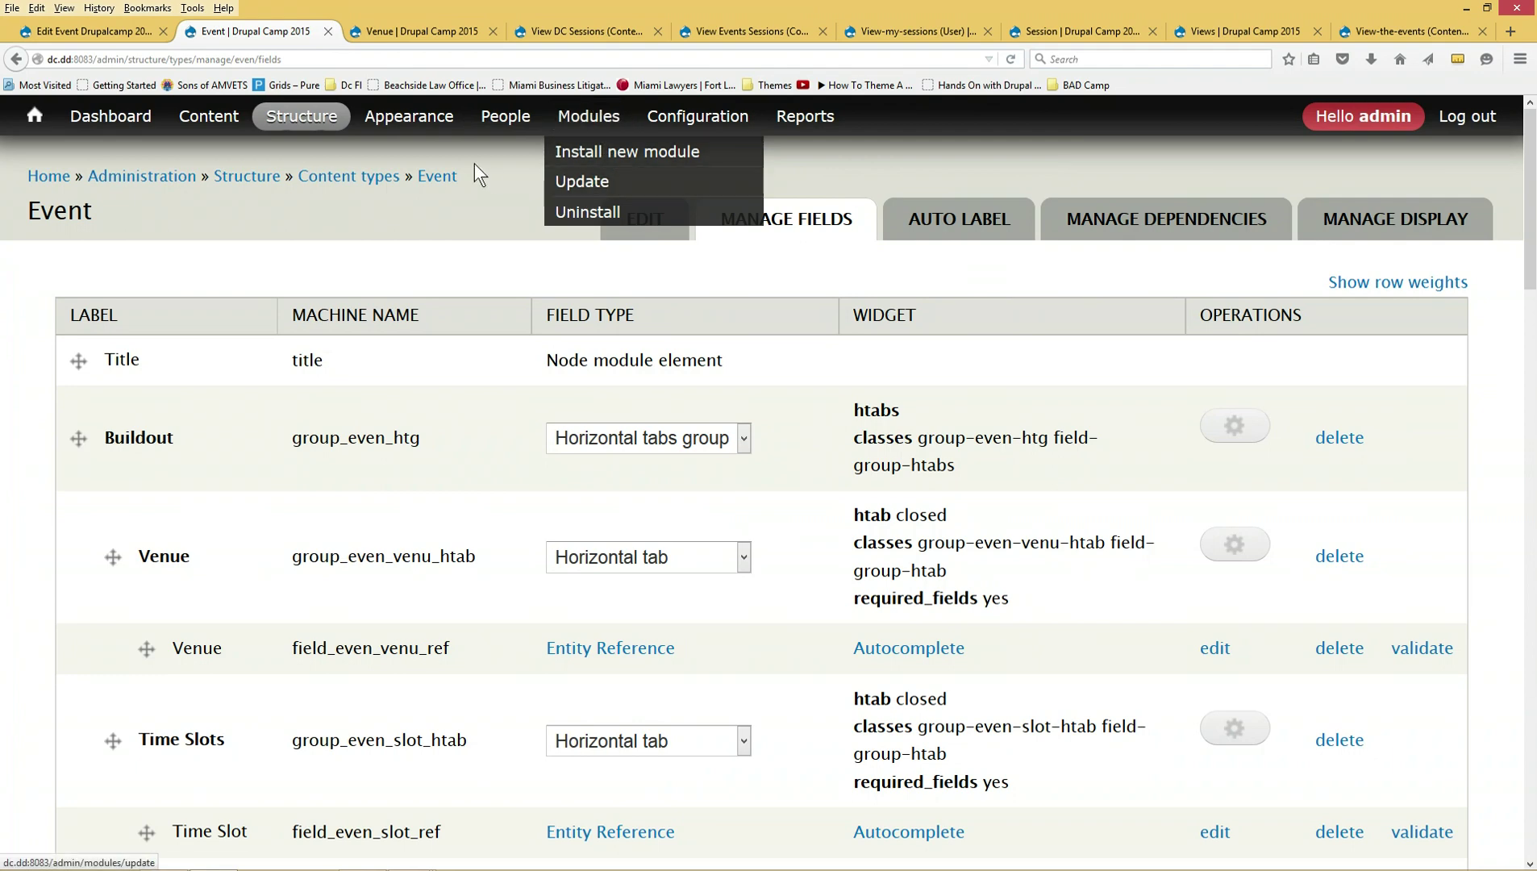
click(113, 118)
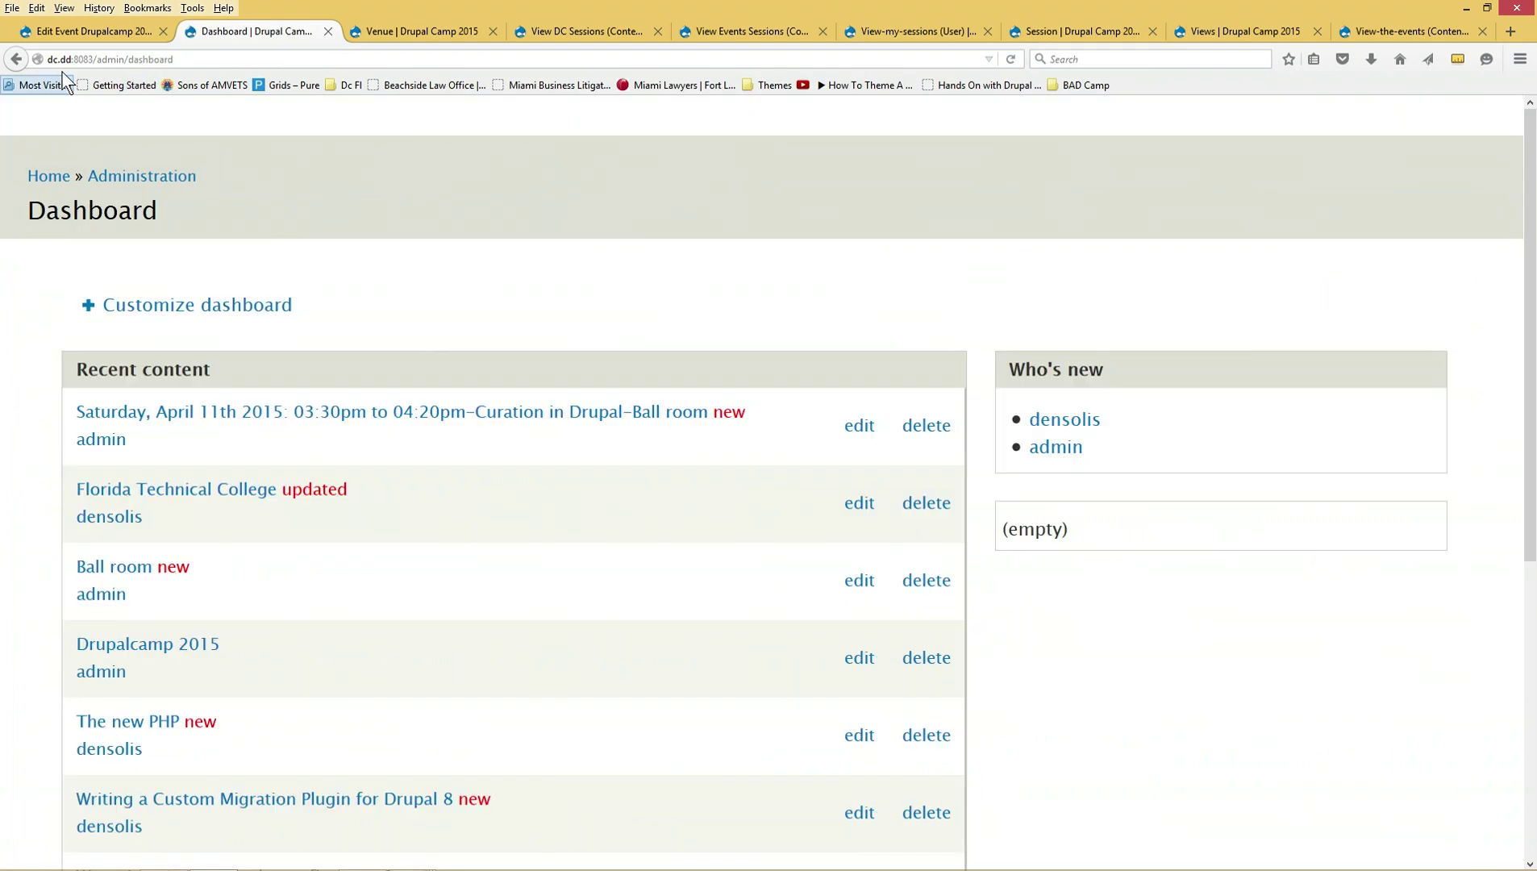
click(16, 58)
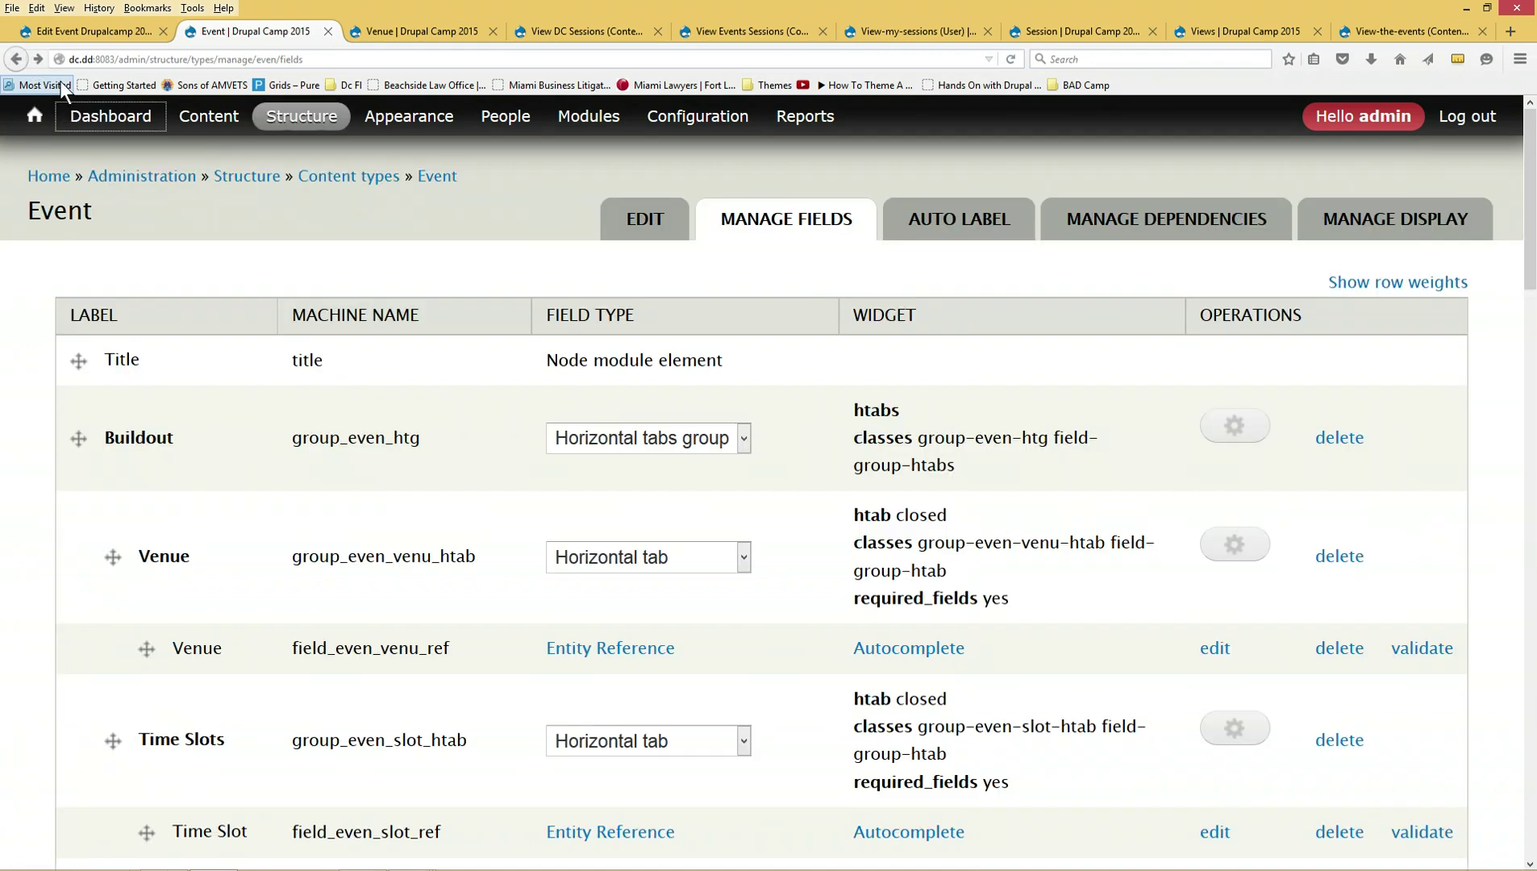
click(91, 29)
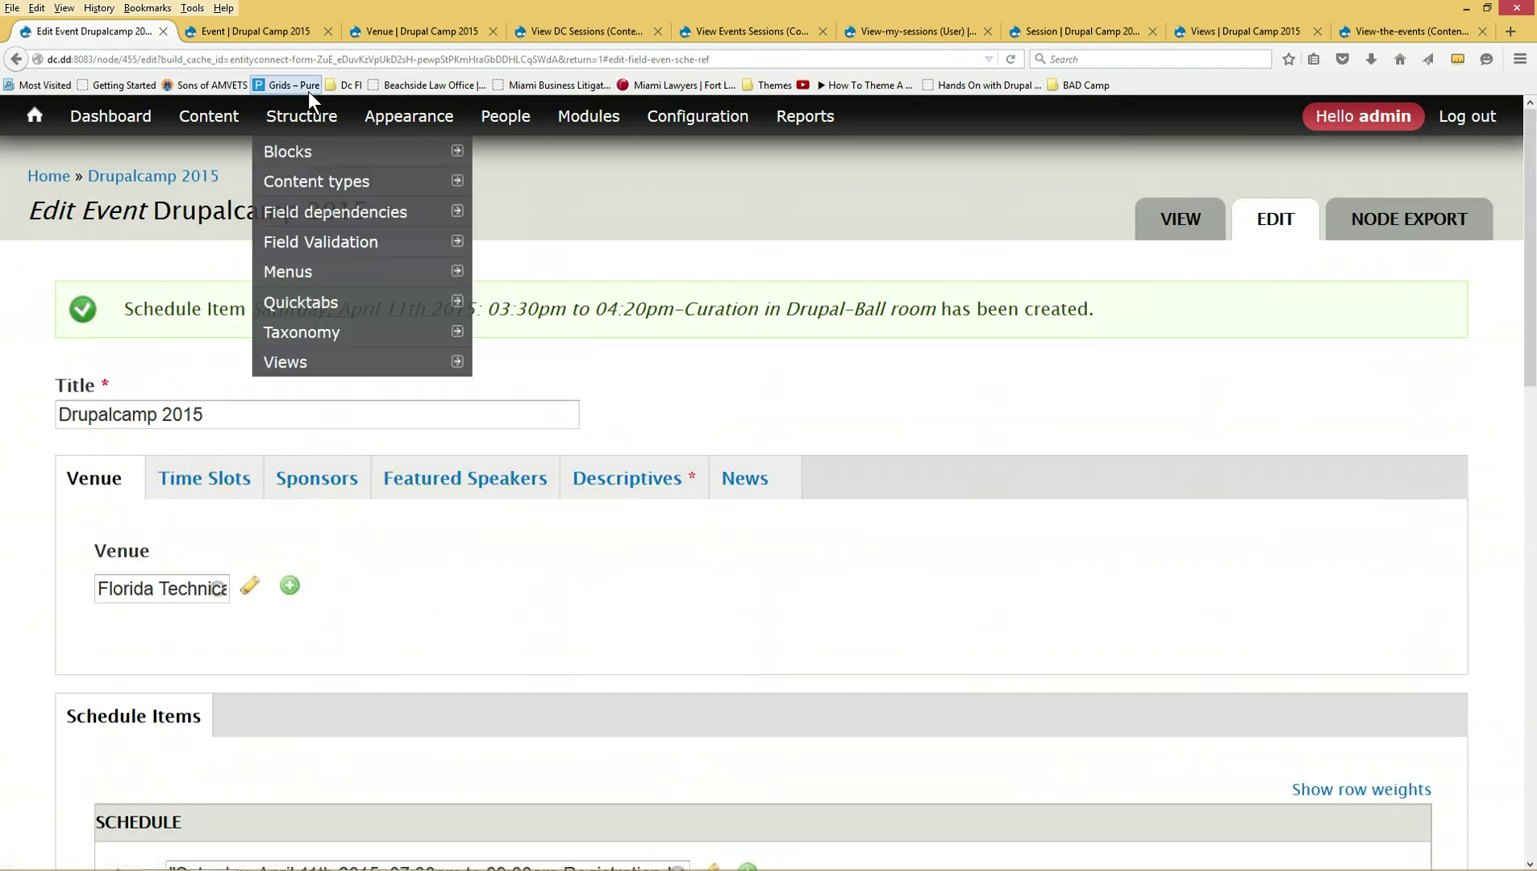
click(387, 29)
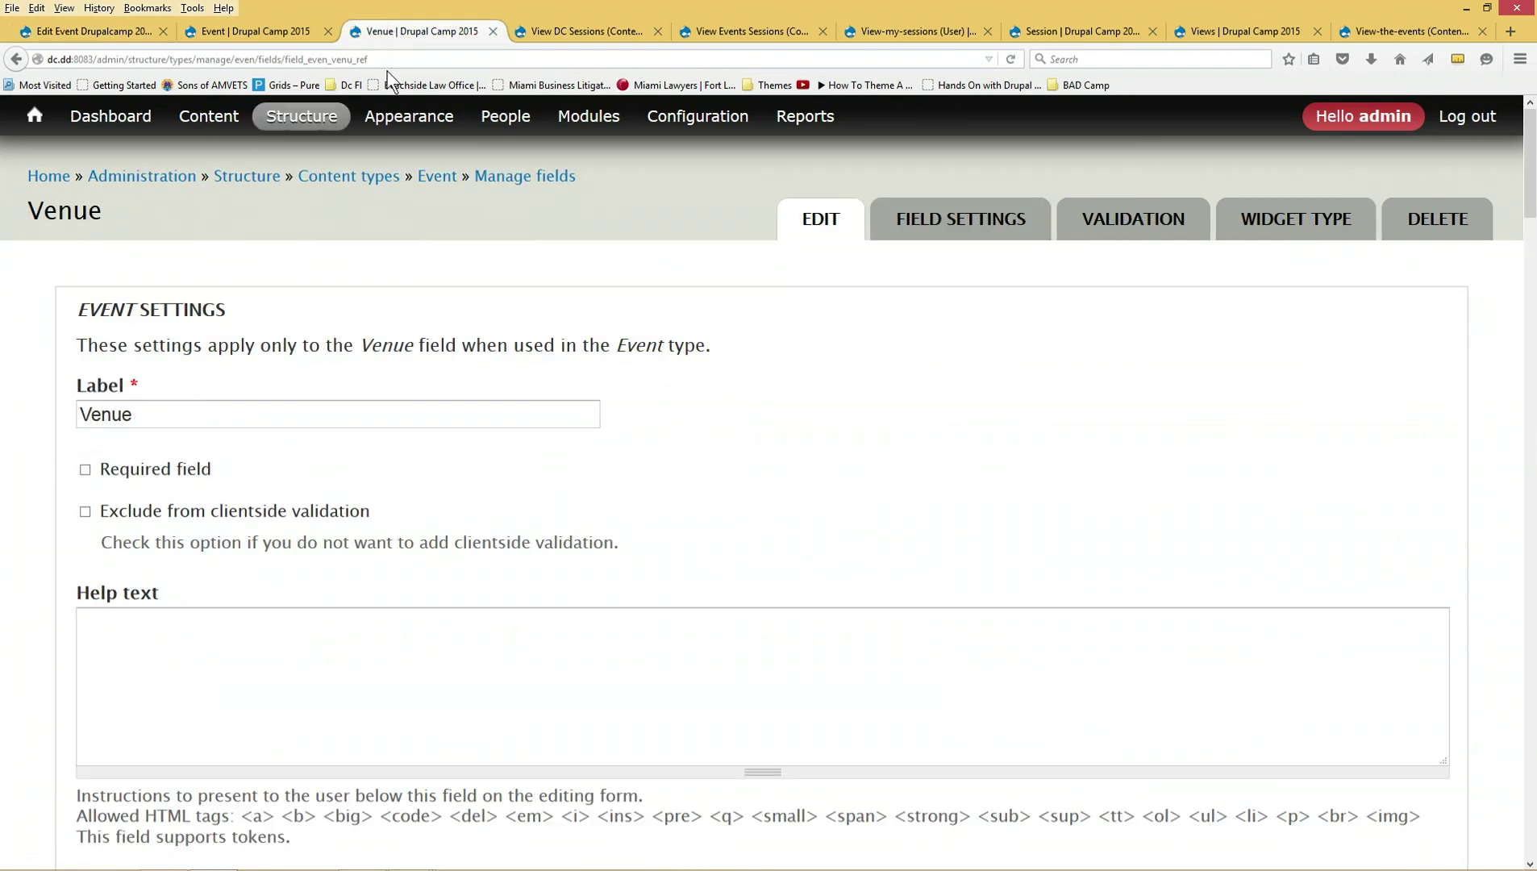
click(269, 36)
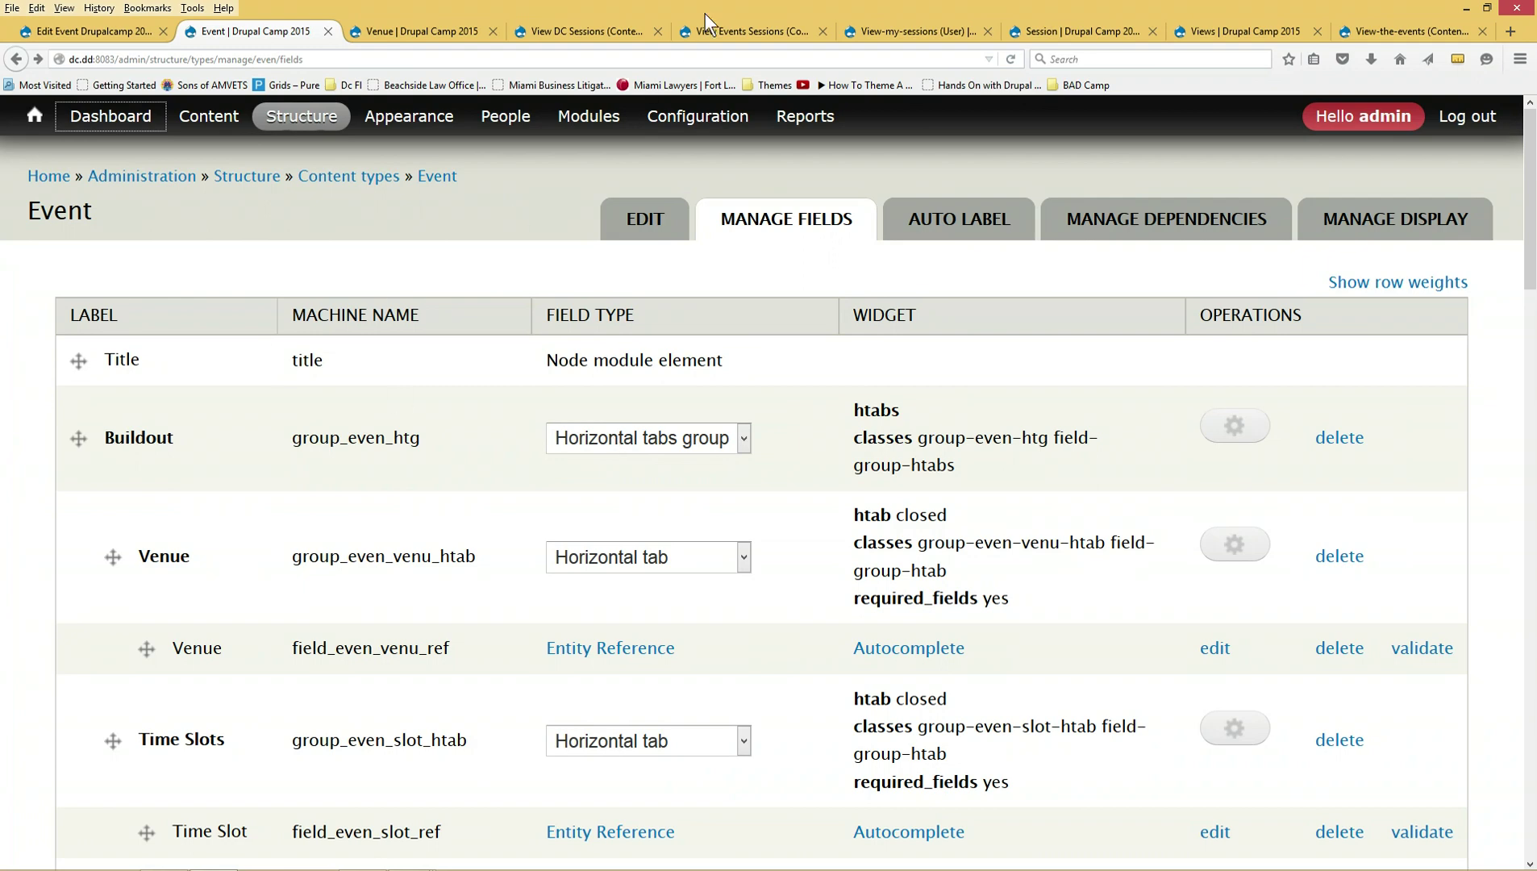
- Open the Event type's Venue field settings and examine the autocomplete matching, text field size and default value options
click(405, 34)
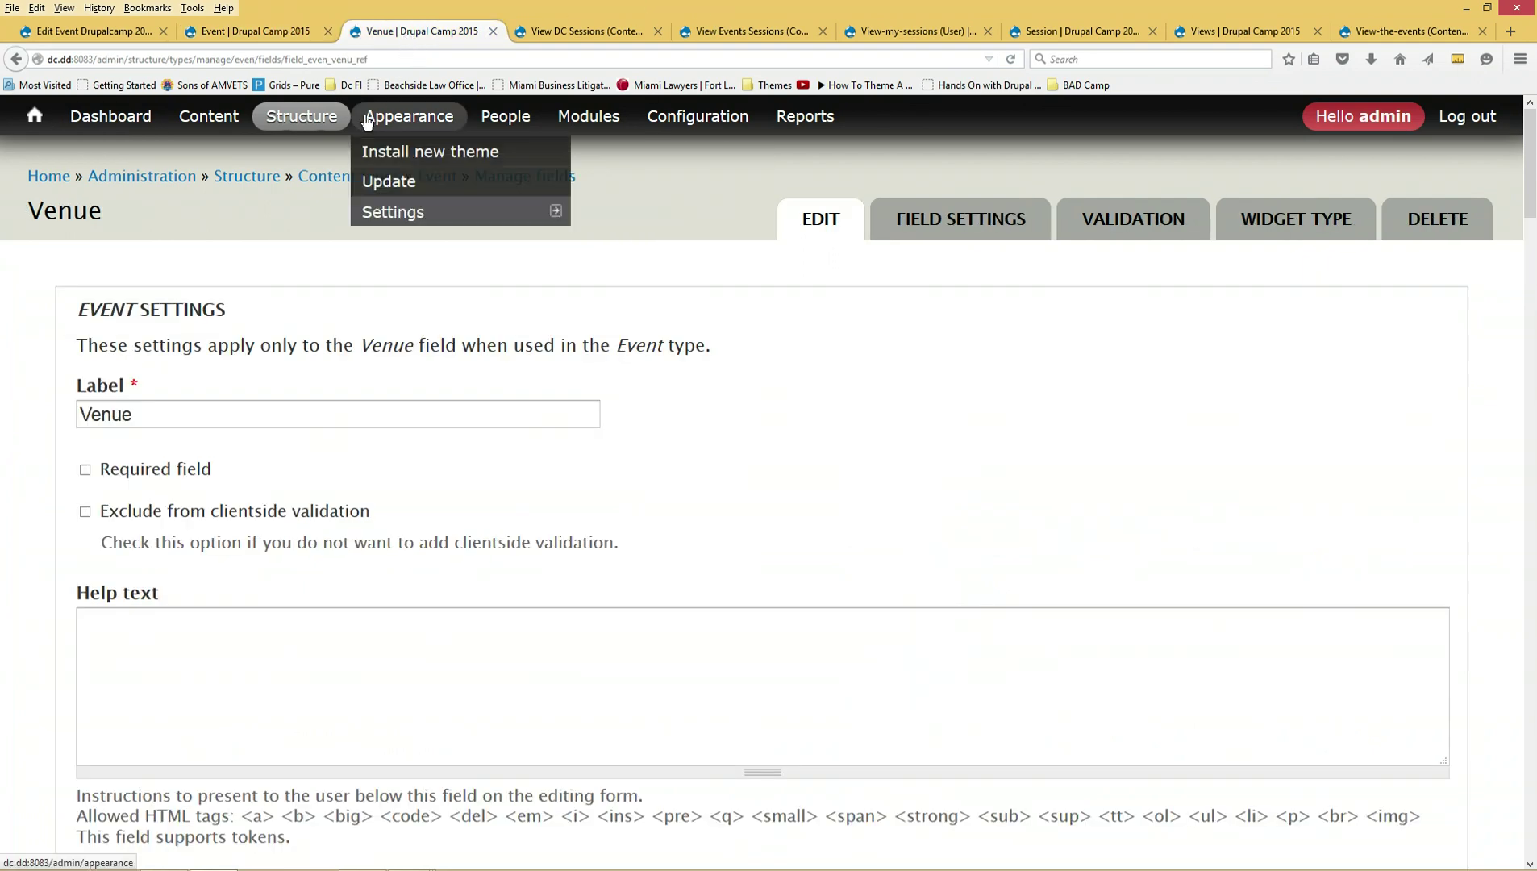
triple_click(750, 487)
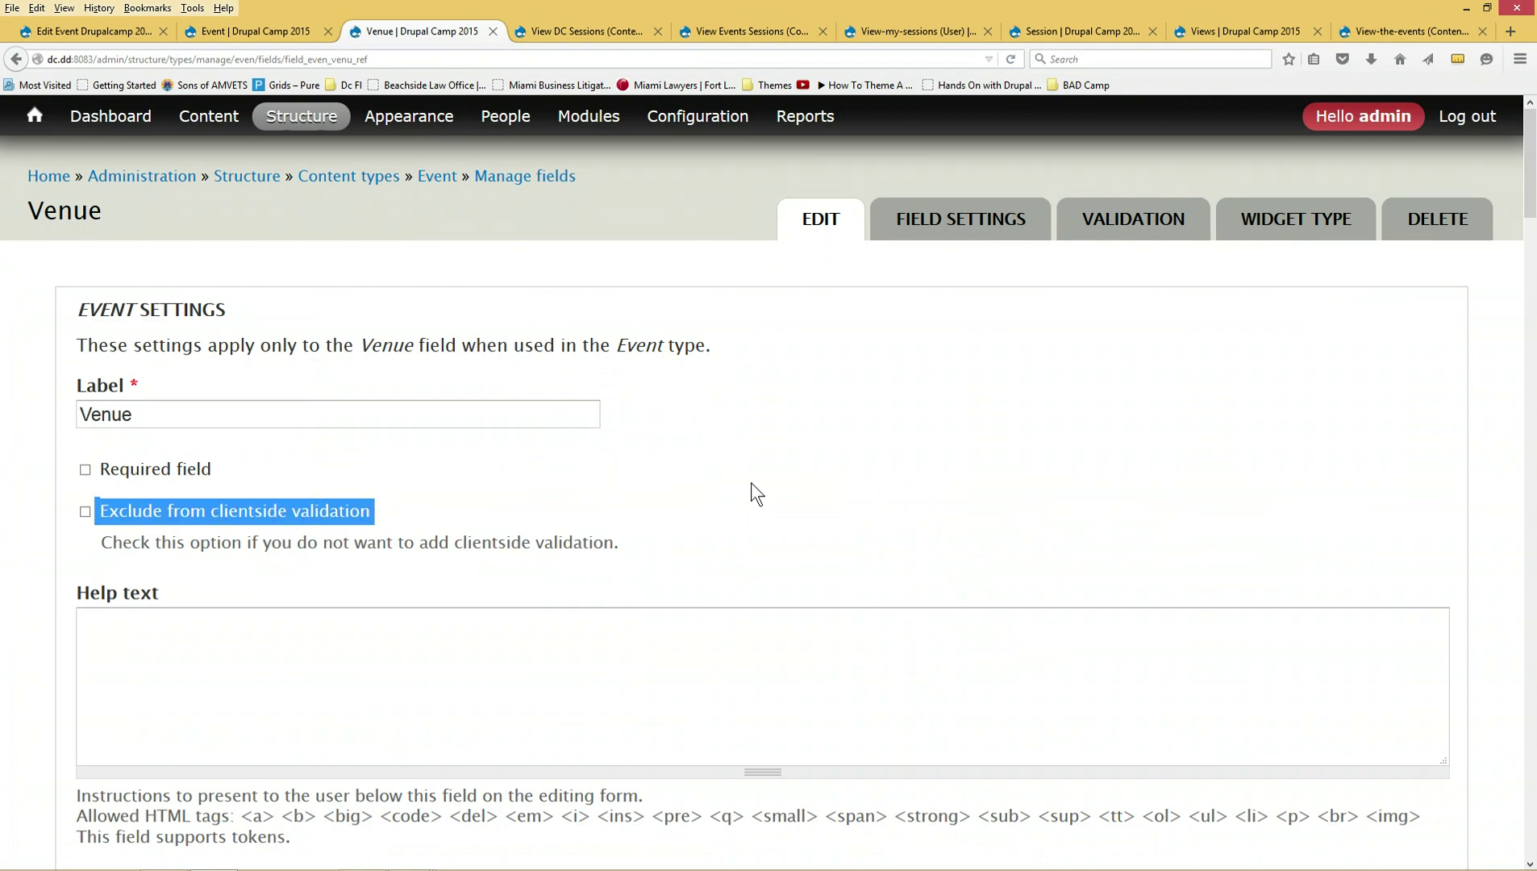
scroll(737, 492, down, 10)
scroll(741, 479, up, 3)
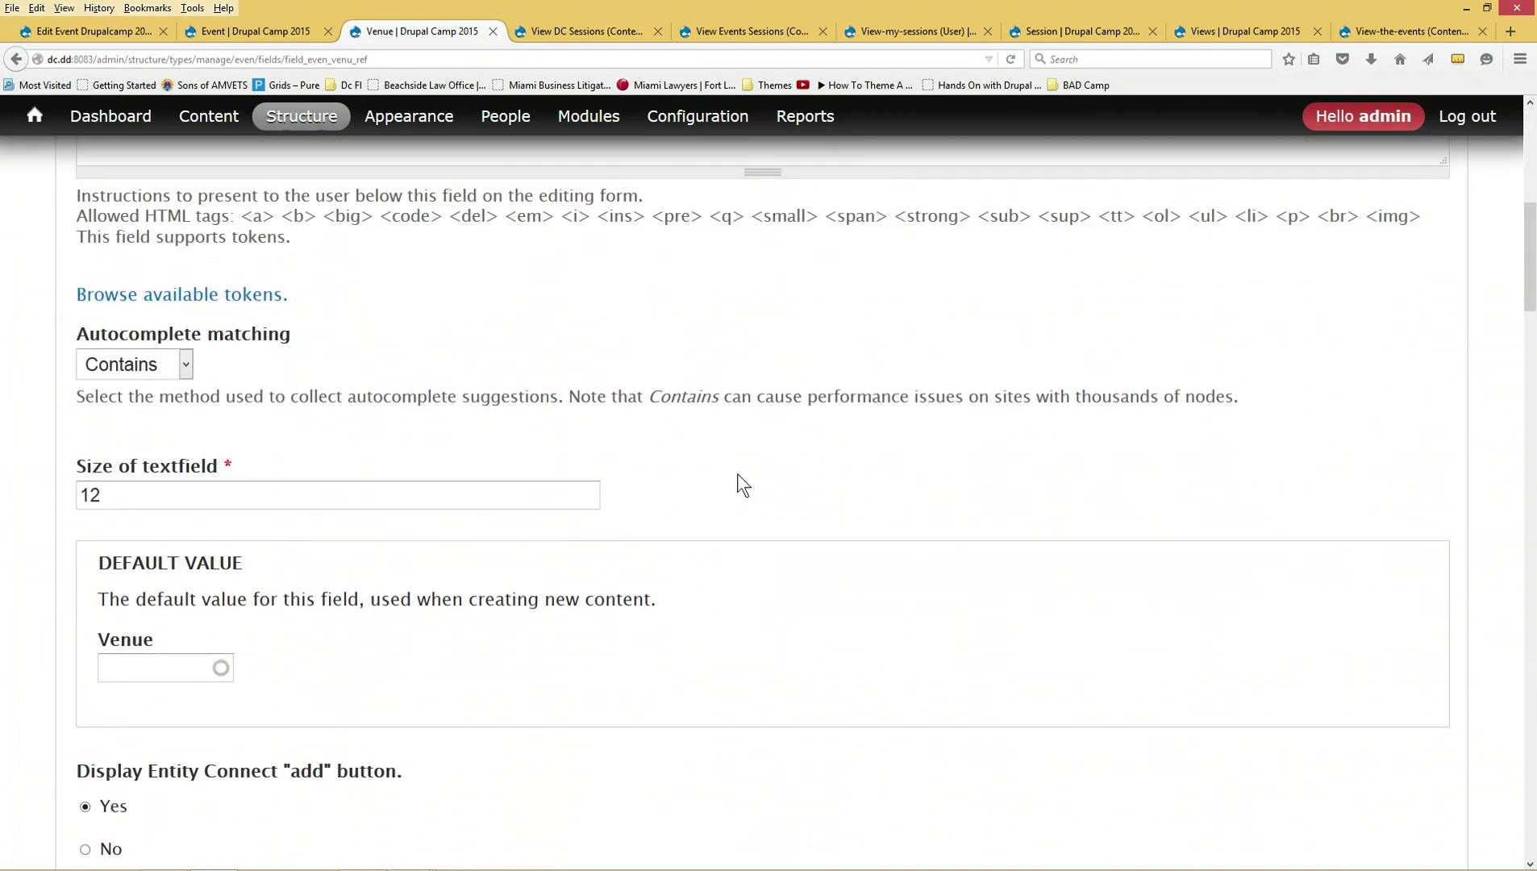
scroll(736, 471, down, 8)
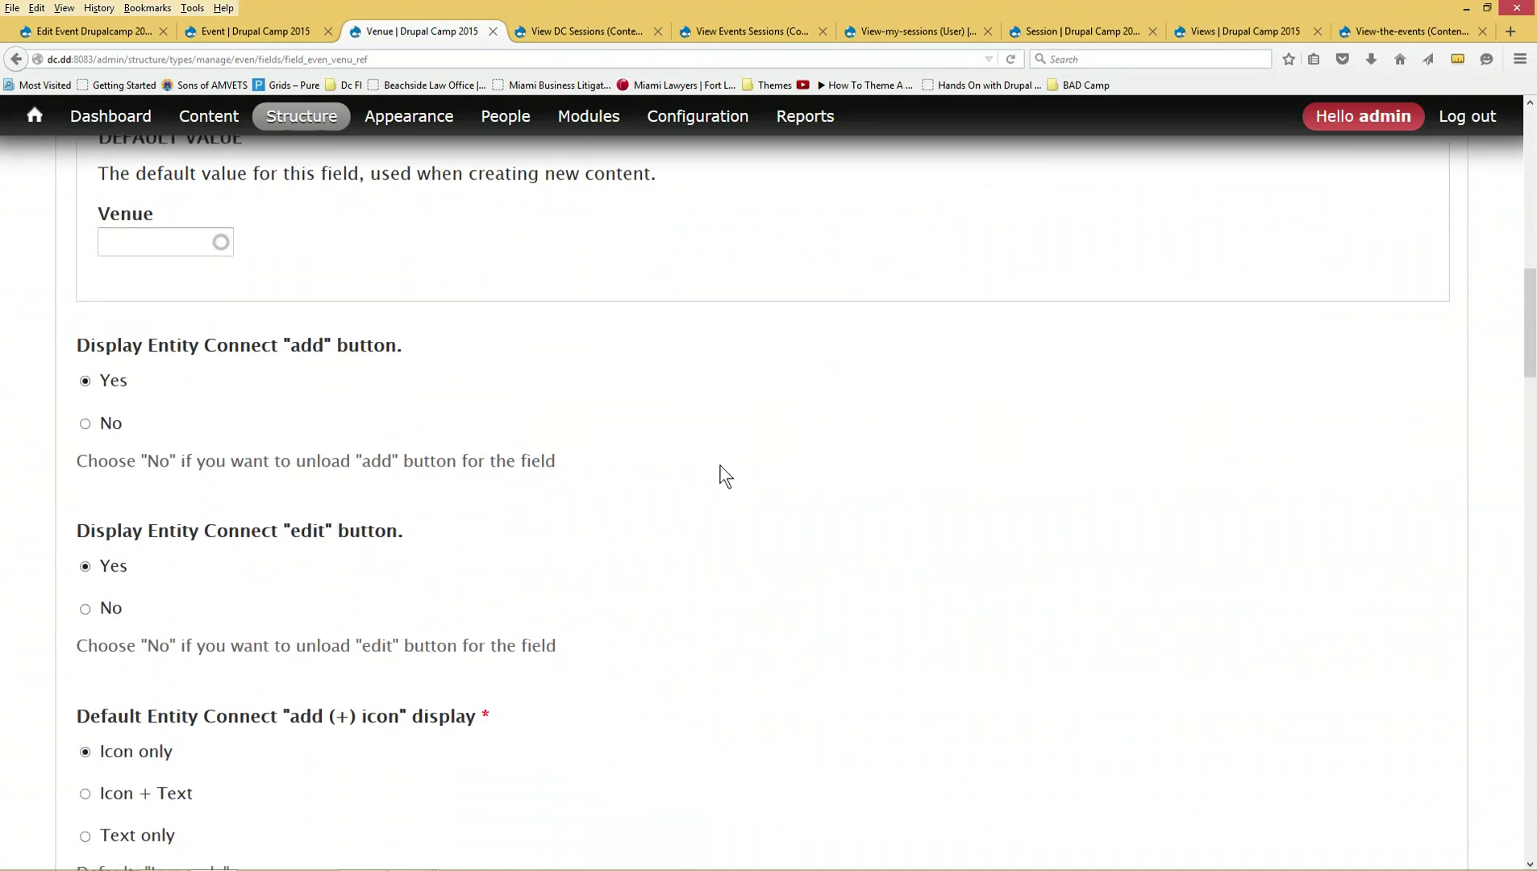
scroll(719, 471, down, 3)
scroll(648, 418, up, 3)
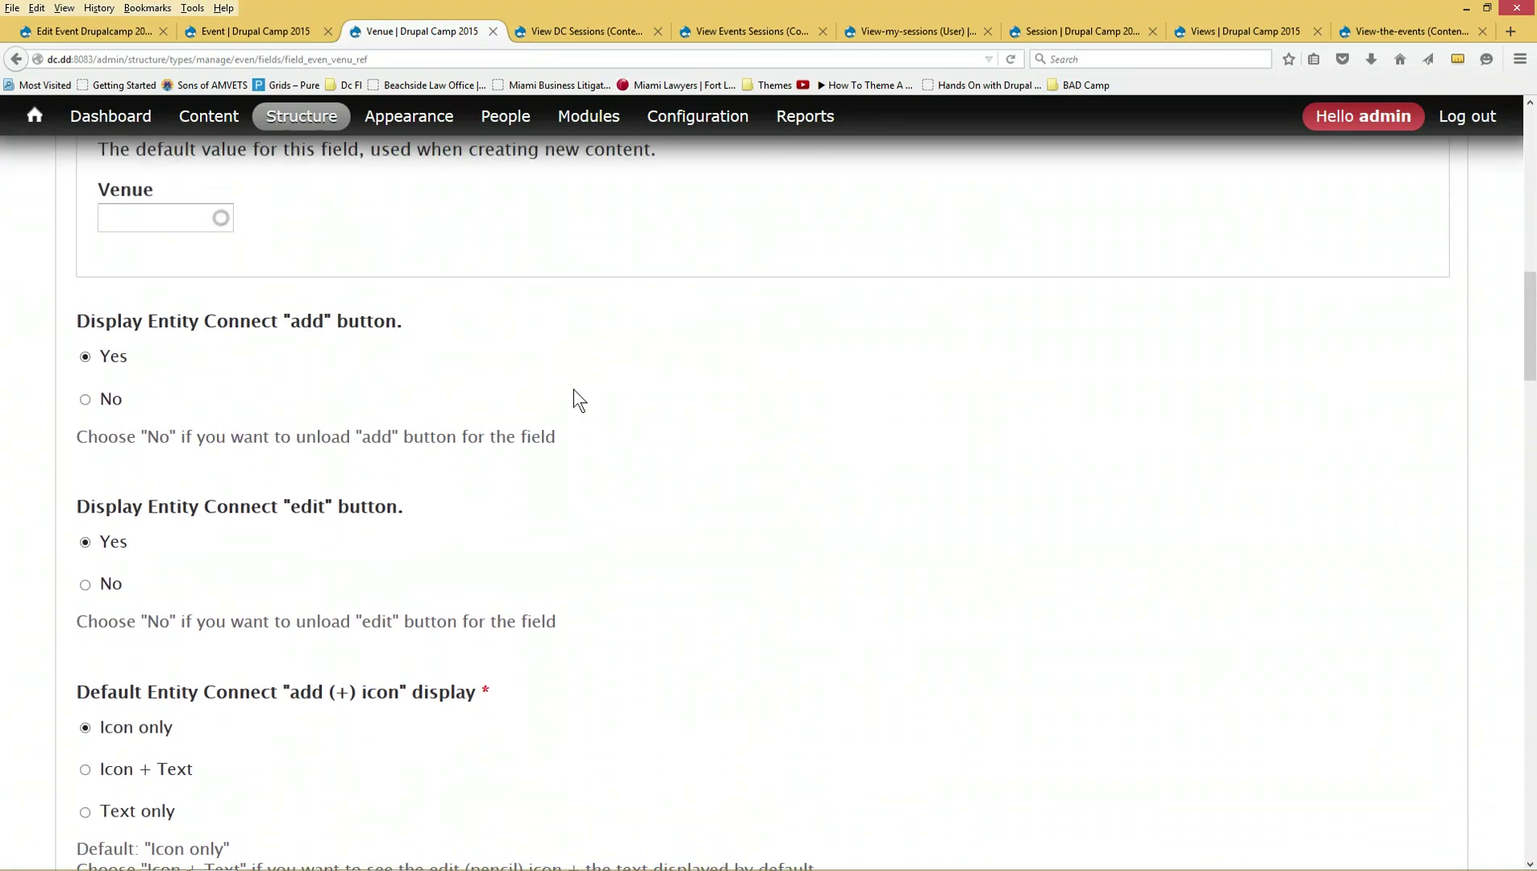
- Examine the Venue field's Entity Connect options for the add and edit buttons and their icon display
mouse_move(66, 311)
mouse_down()
mouse_move(140, 317)
mouse_move(204, 419)
mouse_move(288, 500)
mouse_move(305, 624)
mouse_move(633, 776)
mouse_up()
scroll(262, 489, down, 7)
scroll(287, 501, down, 2)
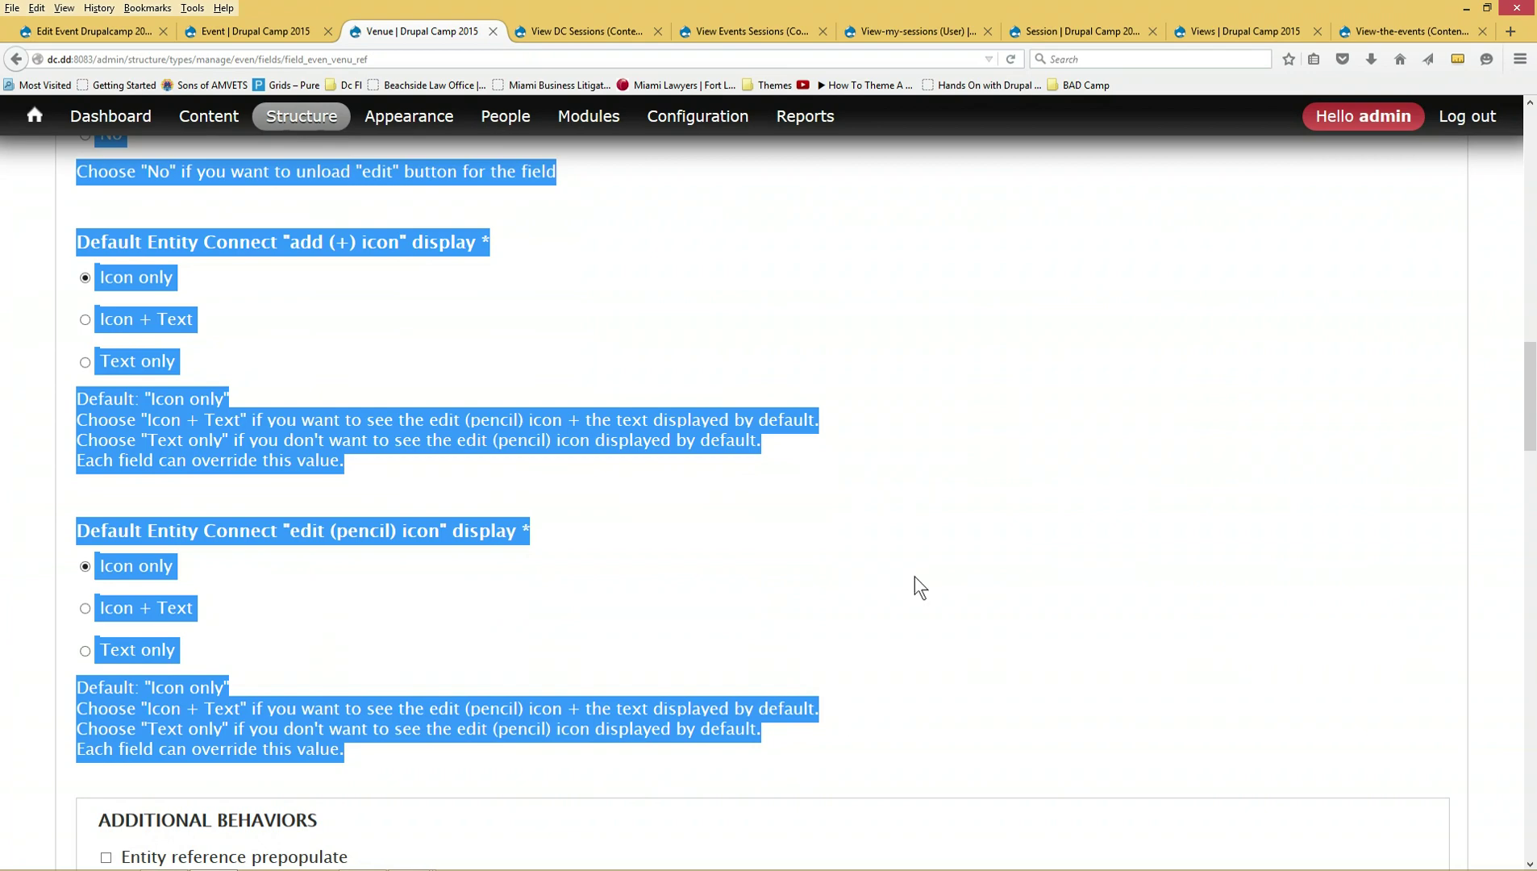
click(957, 393)
scroll(953, 402, up, 7)
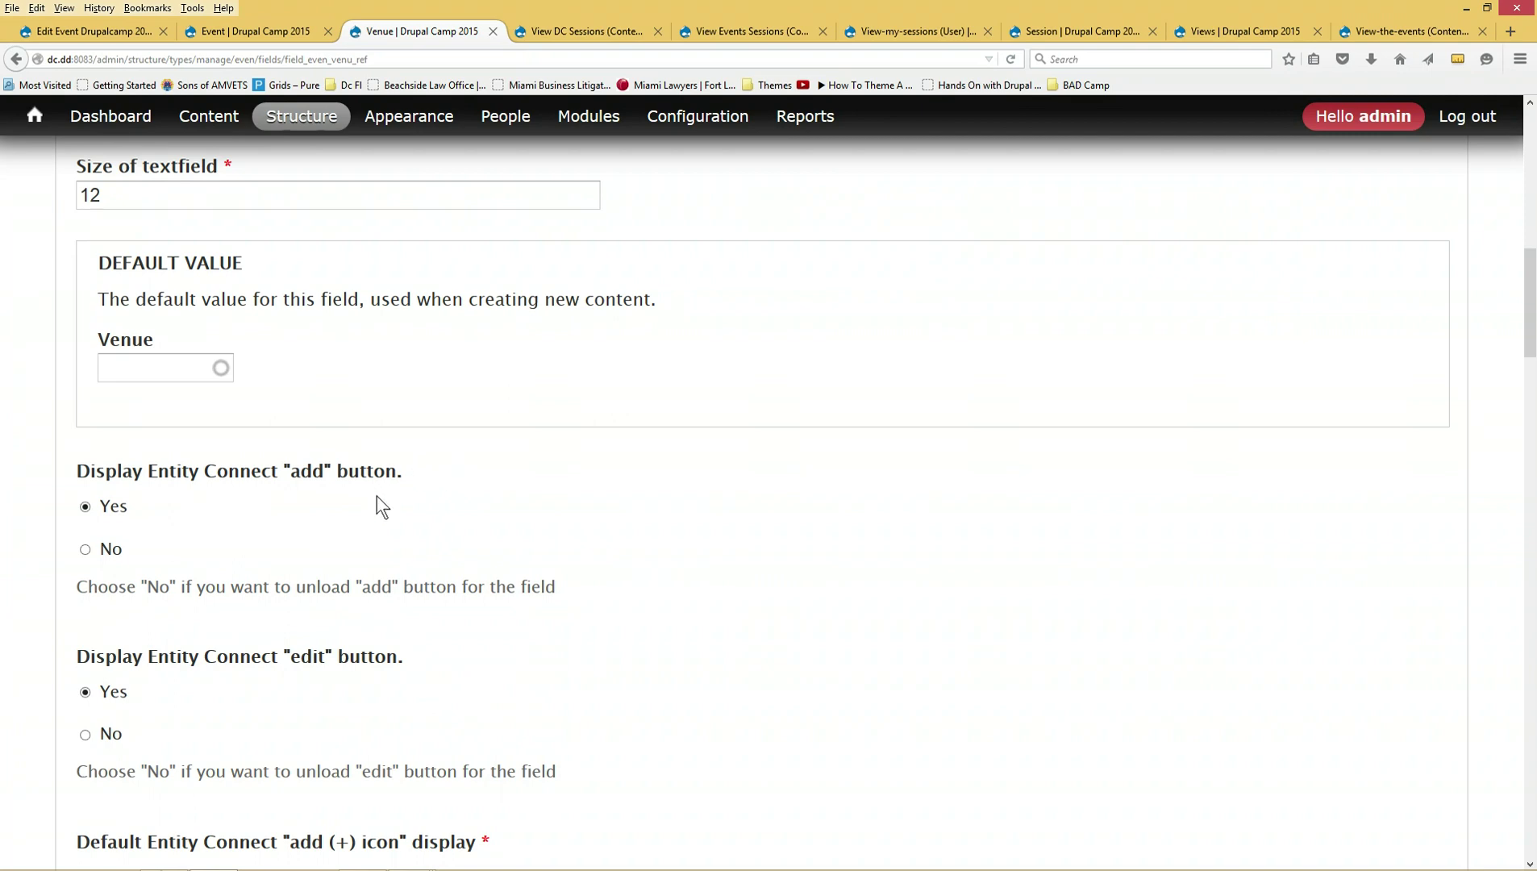
scroll(624, 621, down, 5)
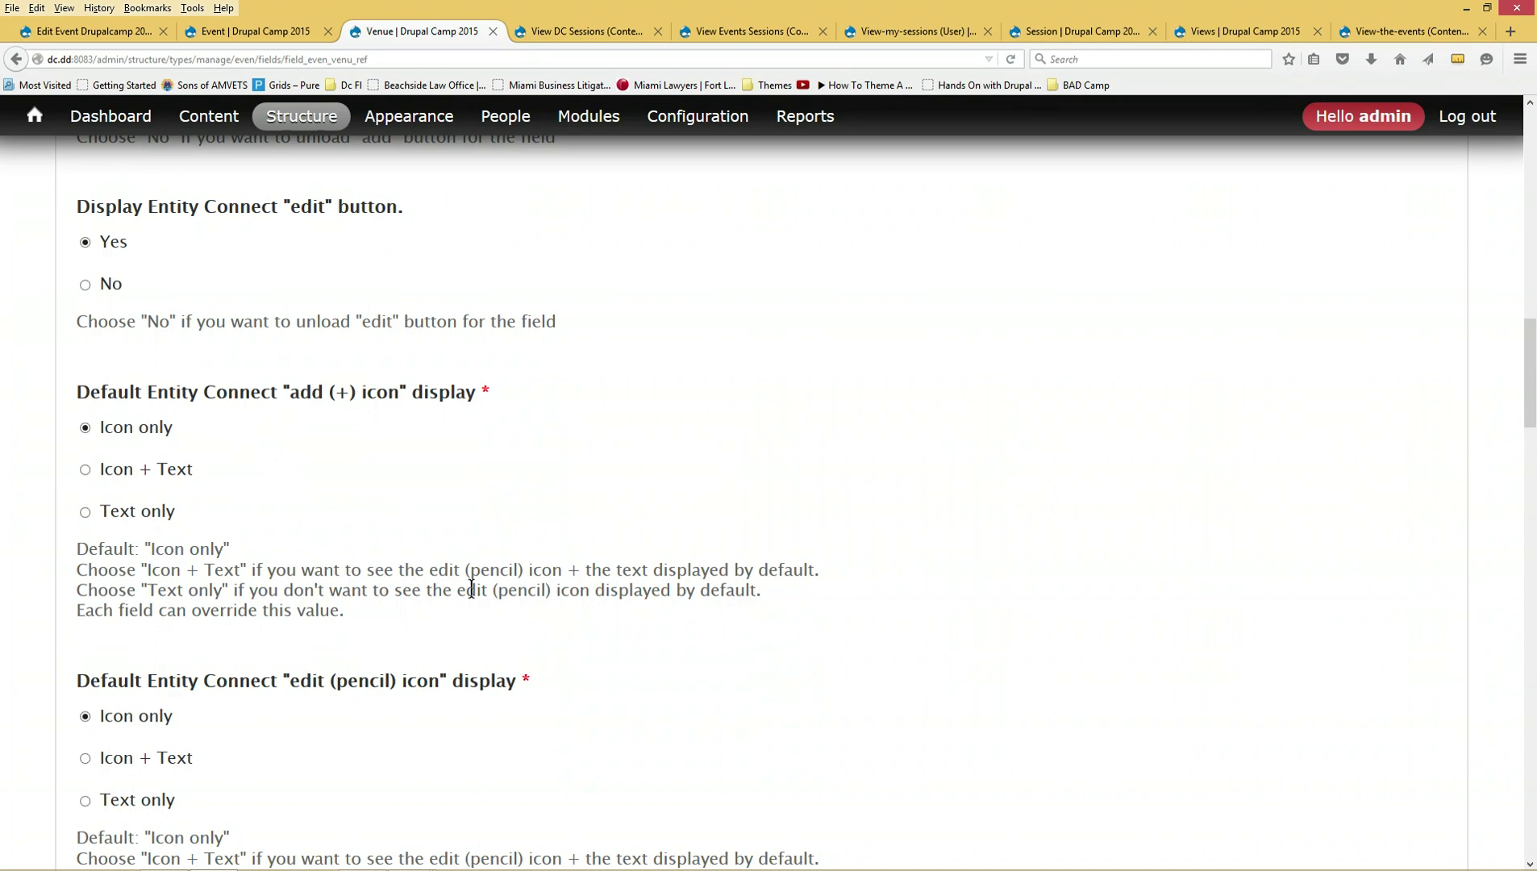
scroll(471, 589, down, 4)
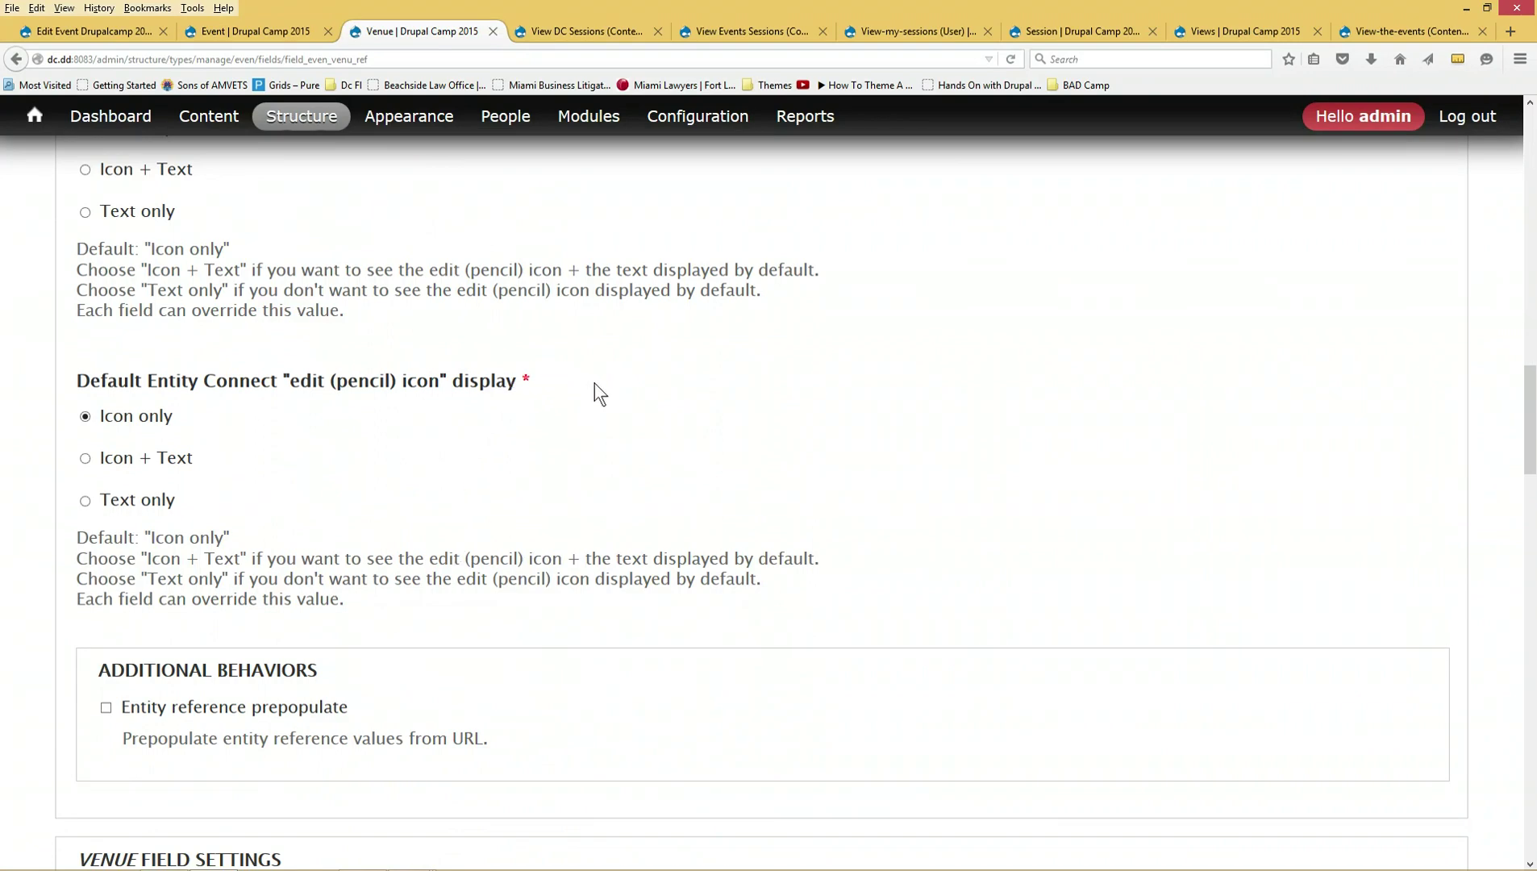
- Examine the Venue field's visibility, number of values, target type and the target bundles under Entity Selection
scroll(594, 396, down, 8)
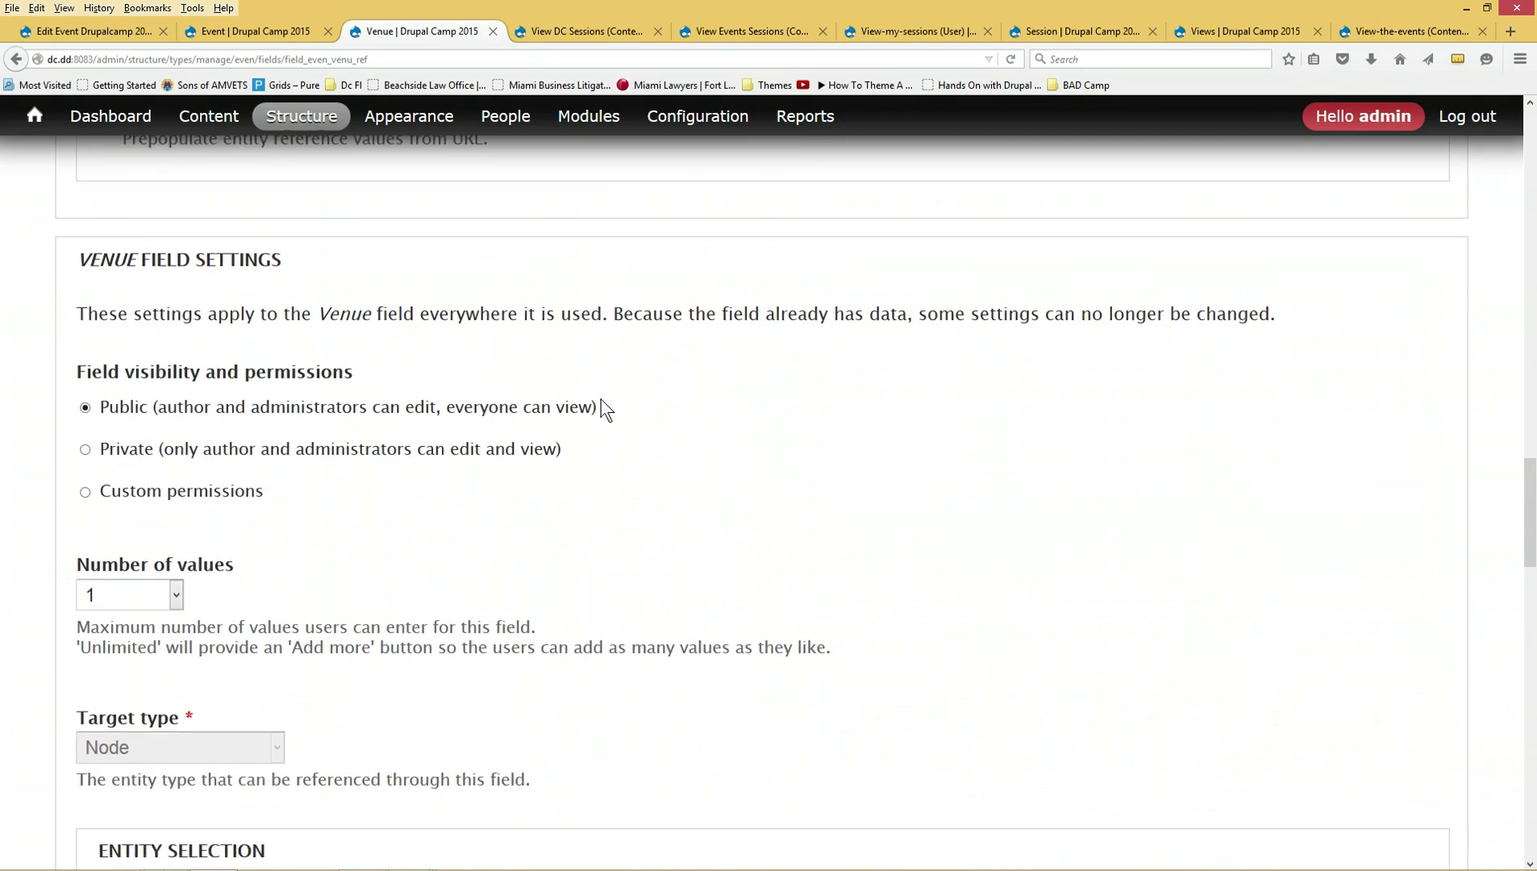
scroll(606, 410, down, 6)
scroll(611, 413, down, 2)
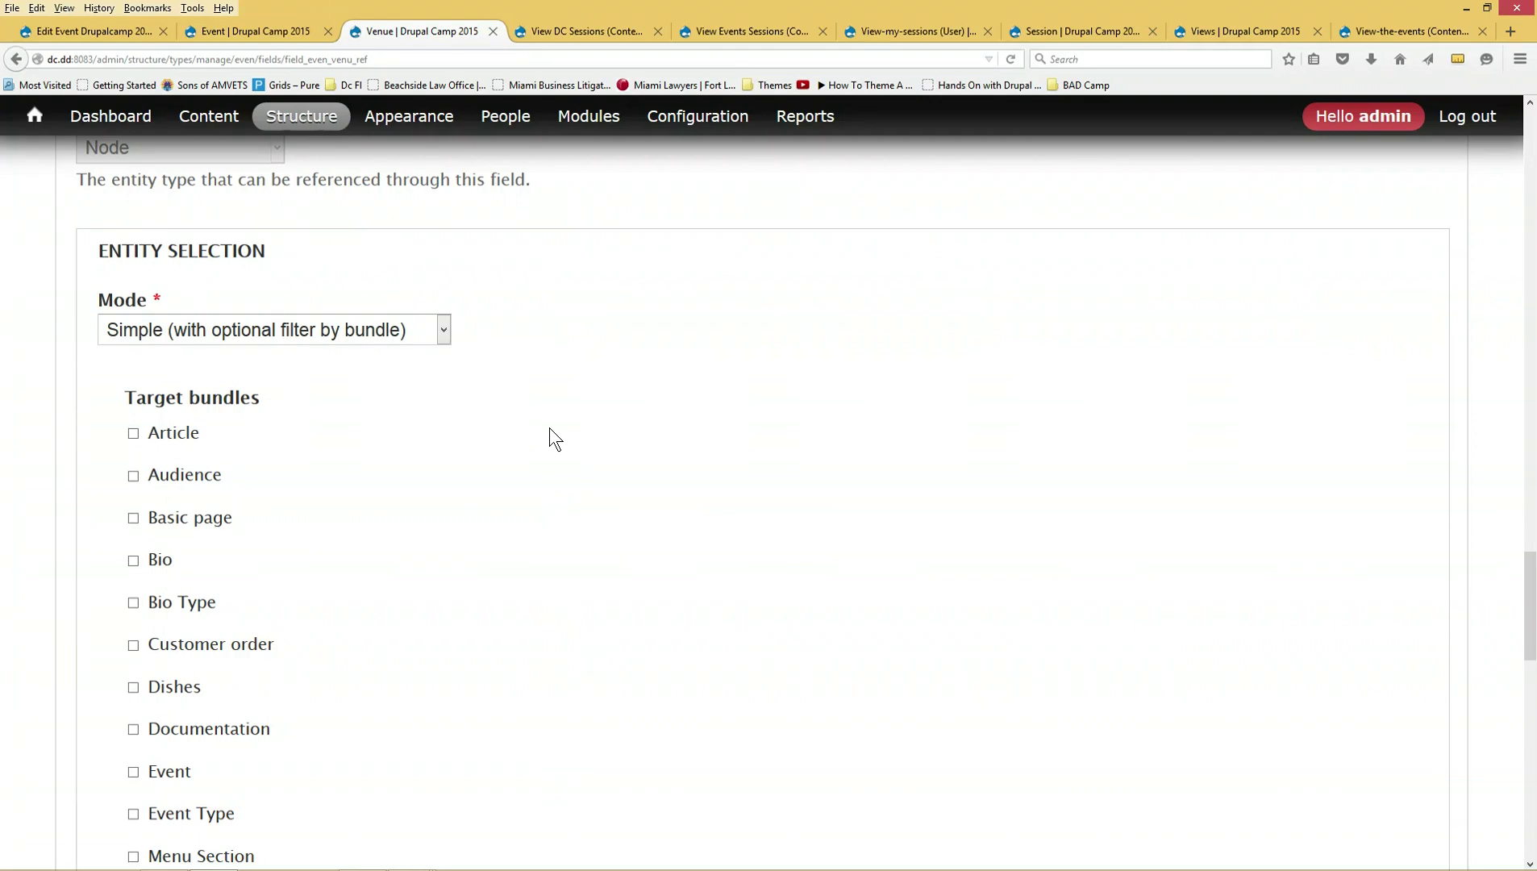
scroll(550, 430, down, 2)
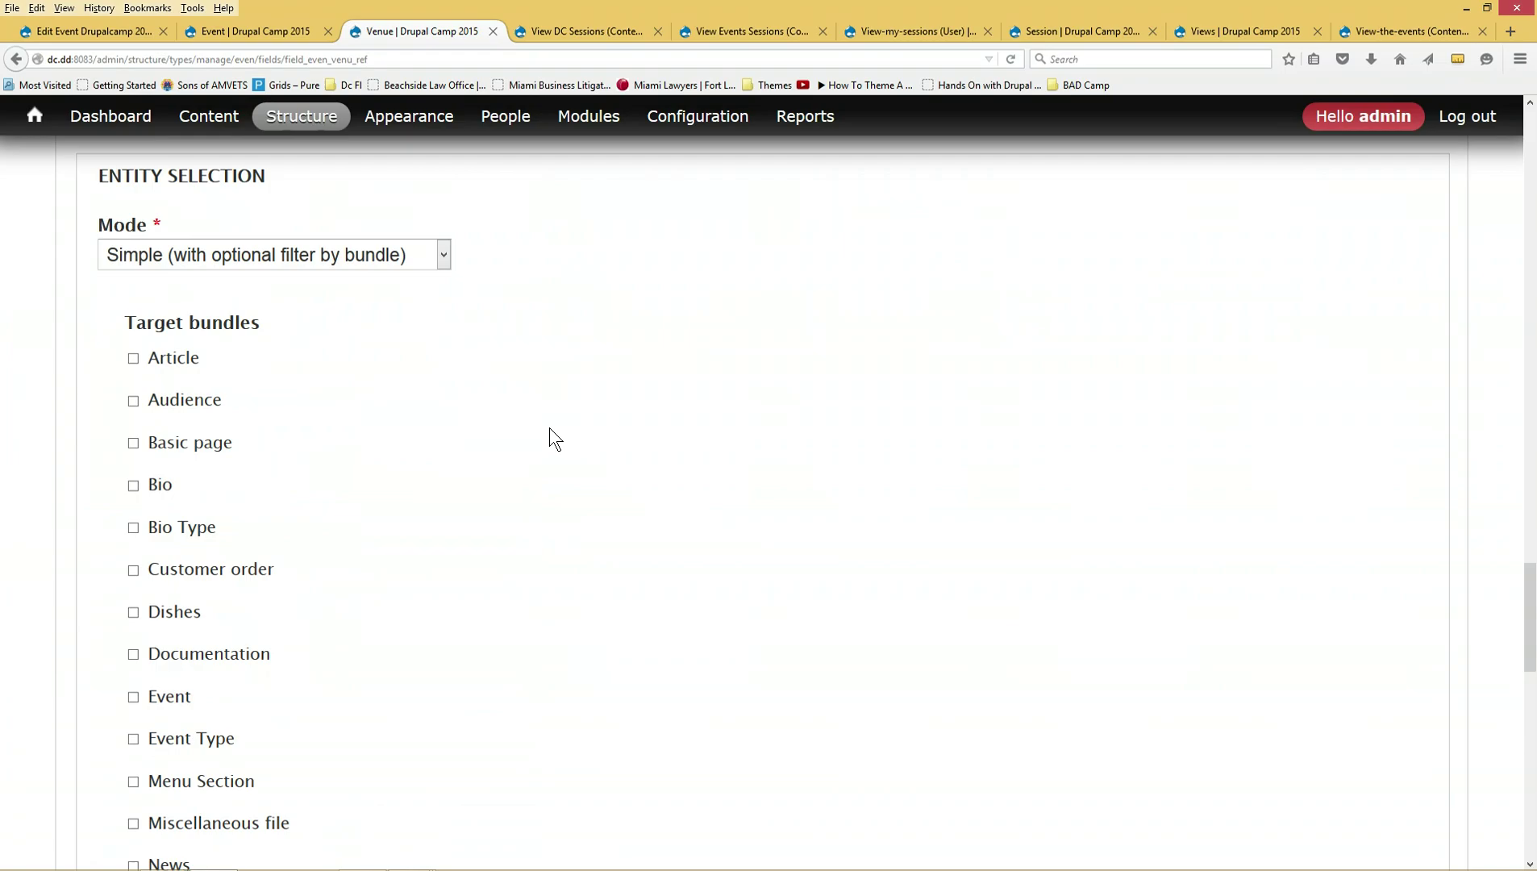
key(super)
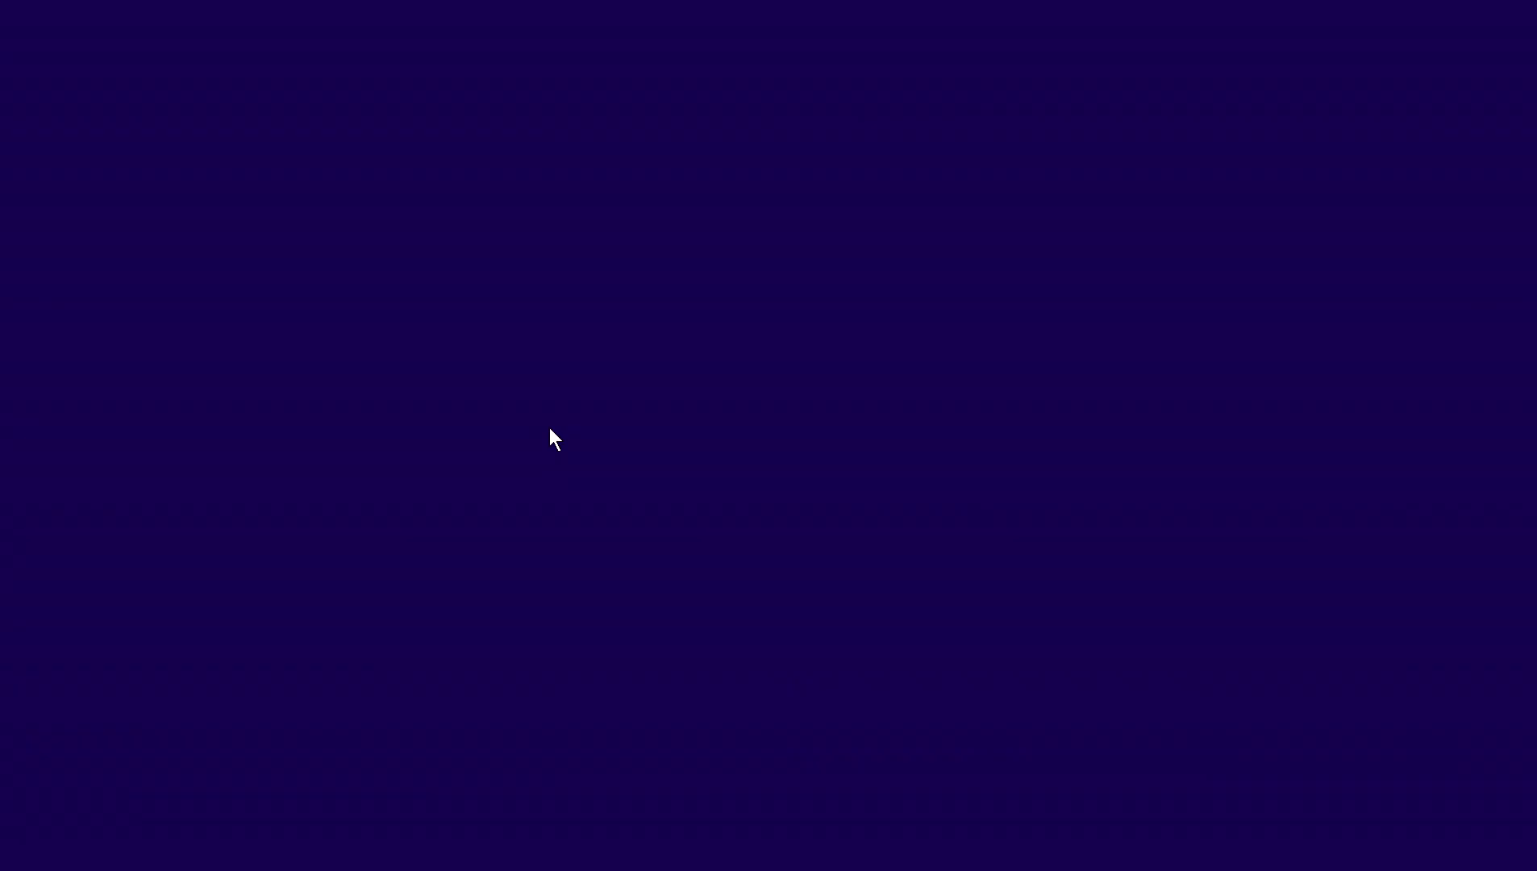
key(super)
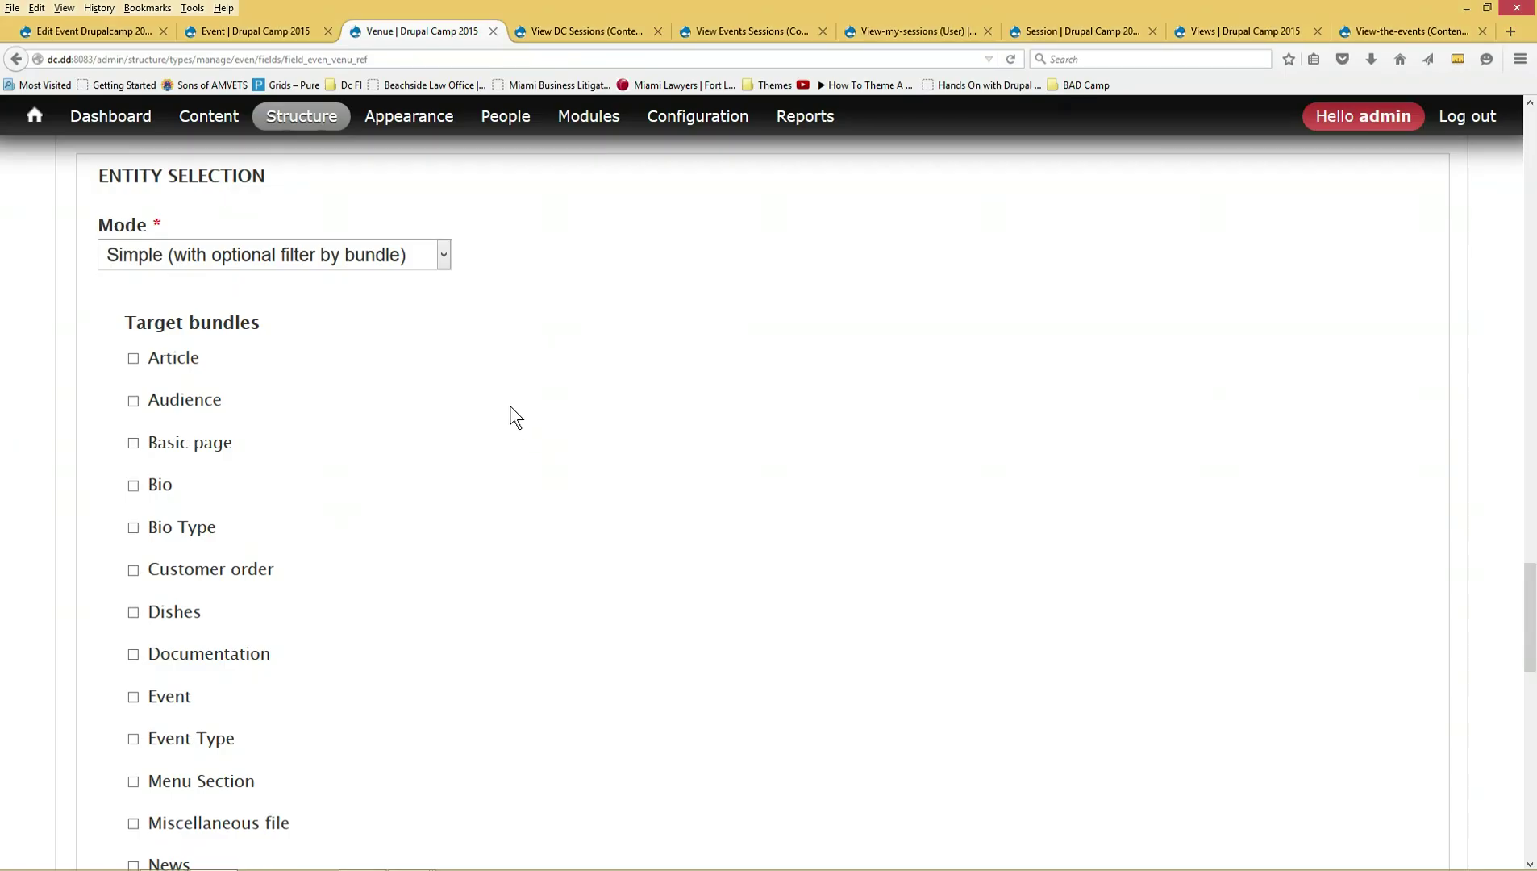
key(alt+Tab)
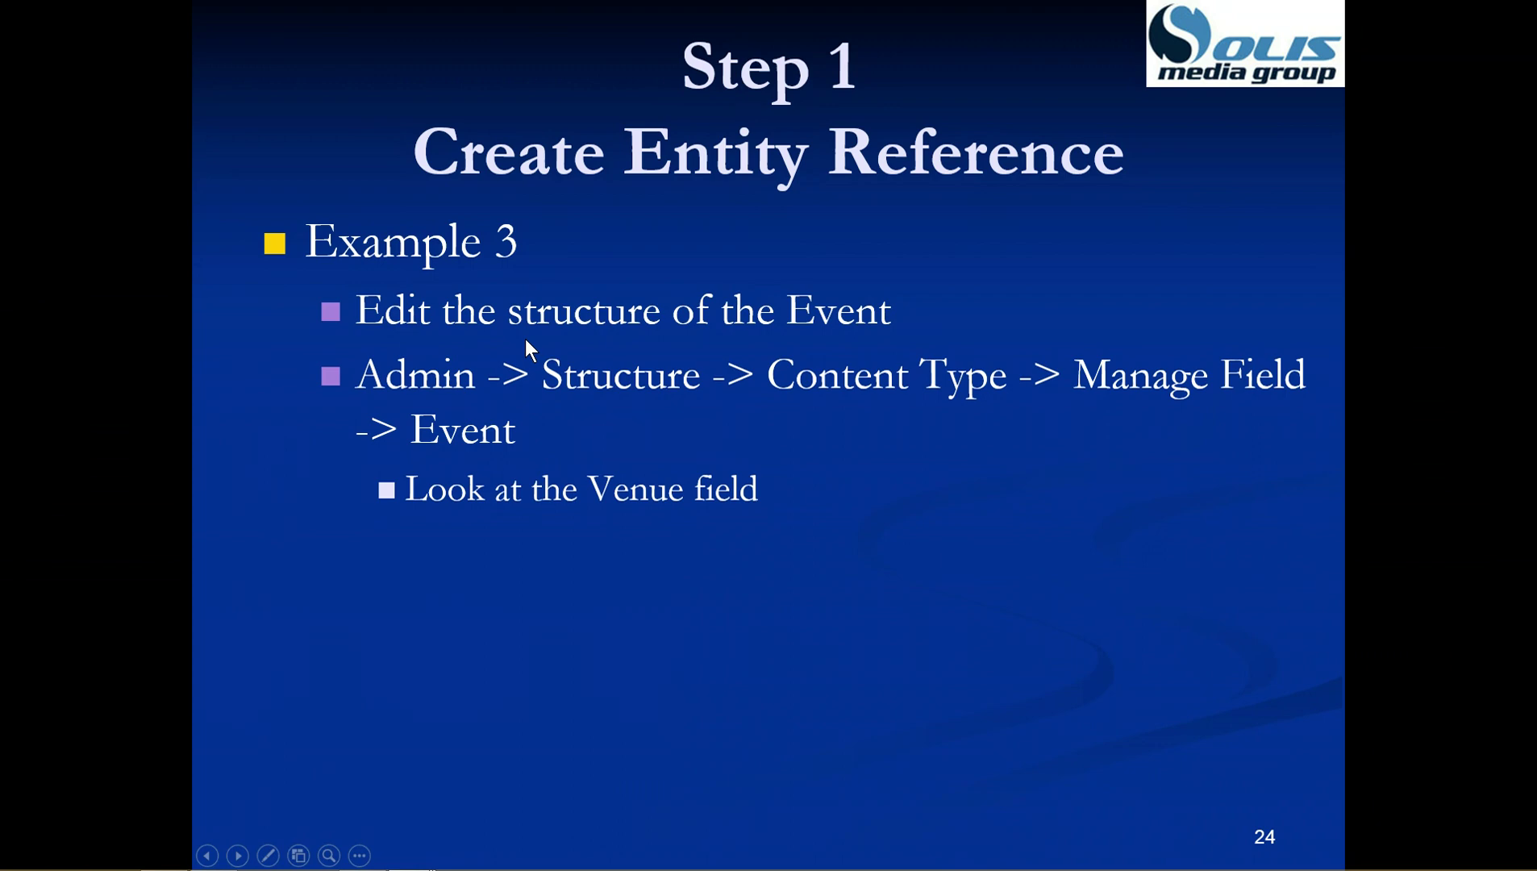
key(Right)
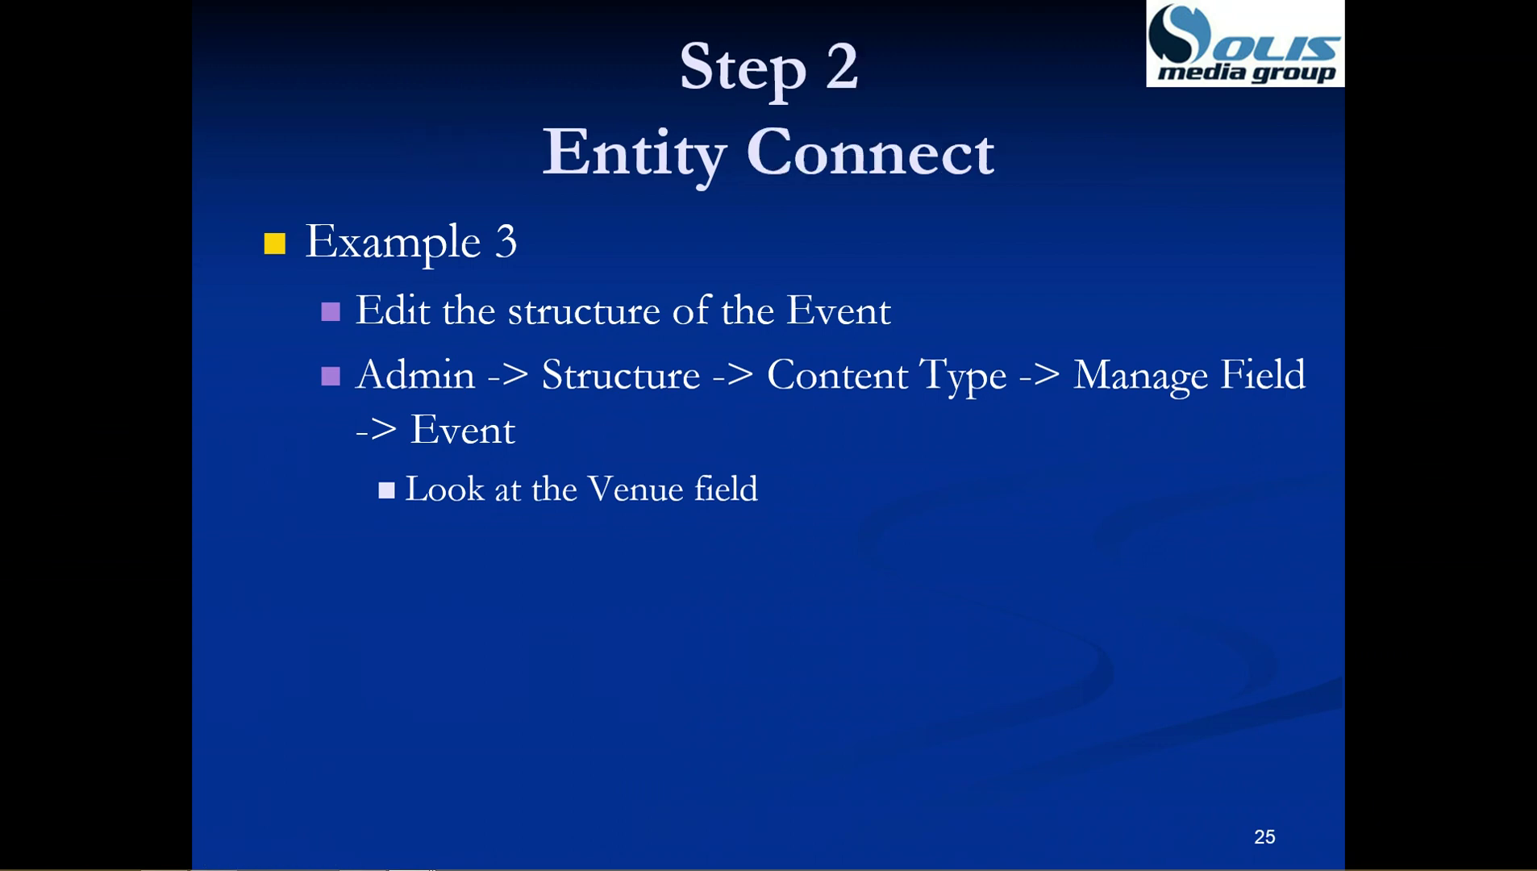
key(Right)
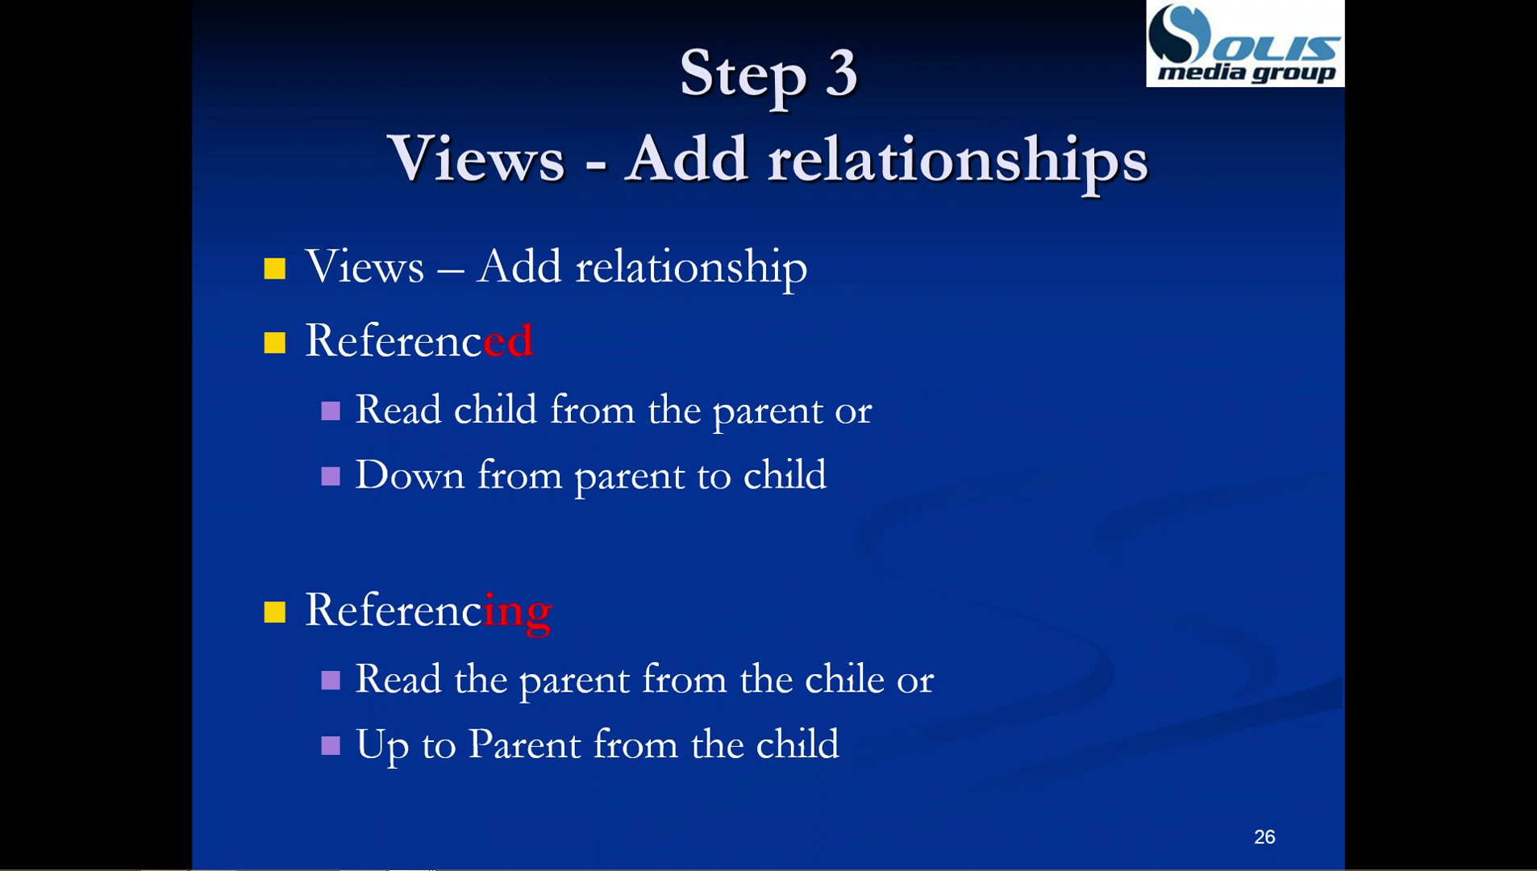
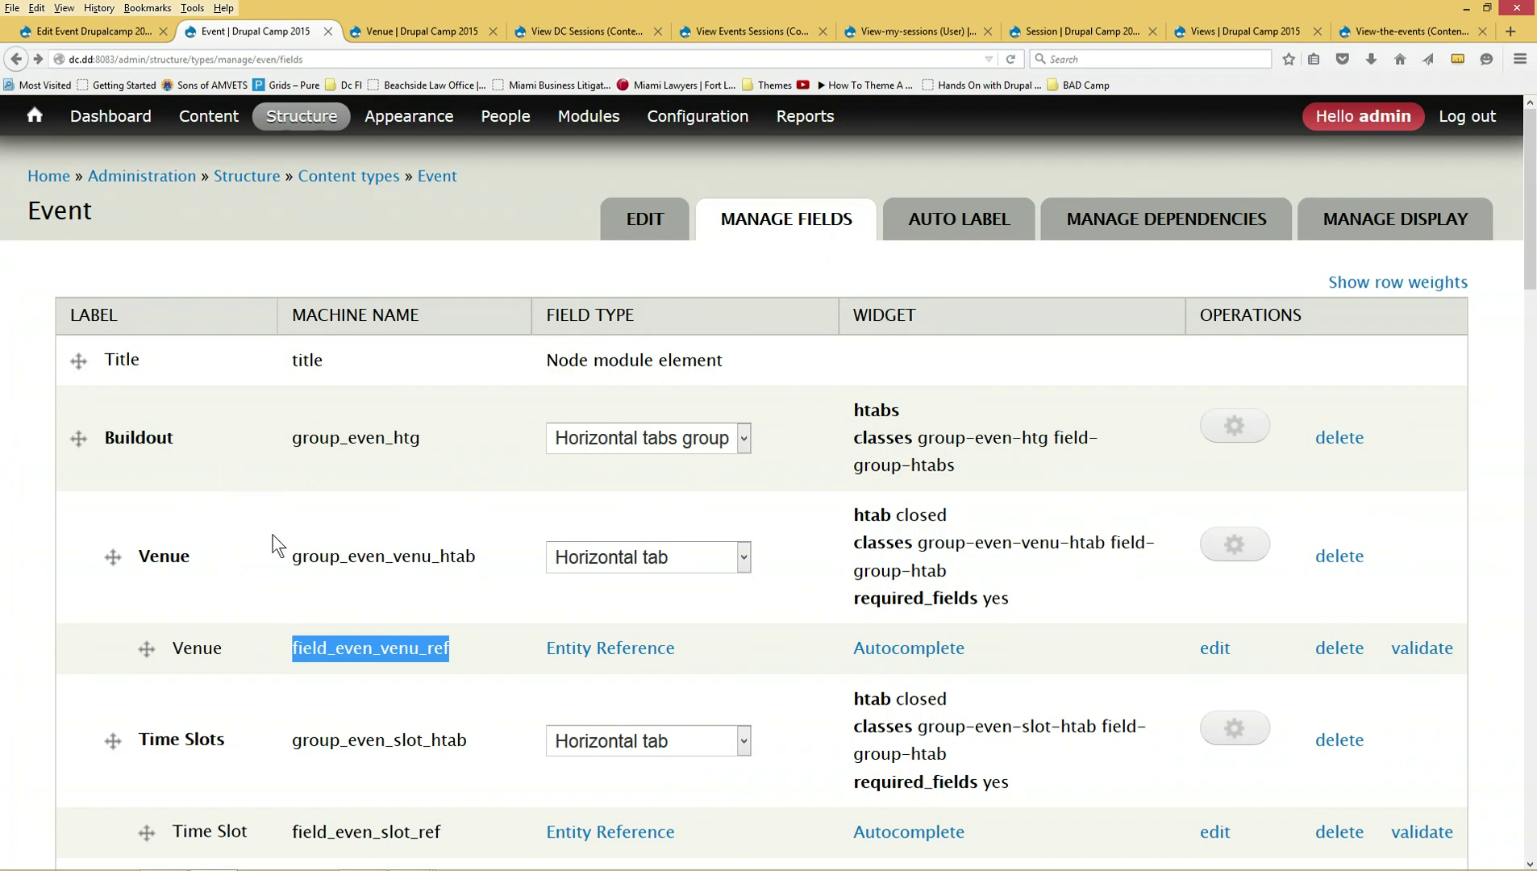
key(alt+Tab)
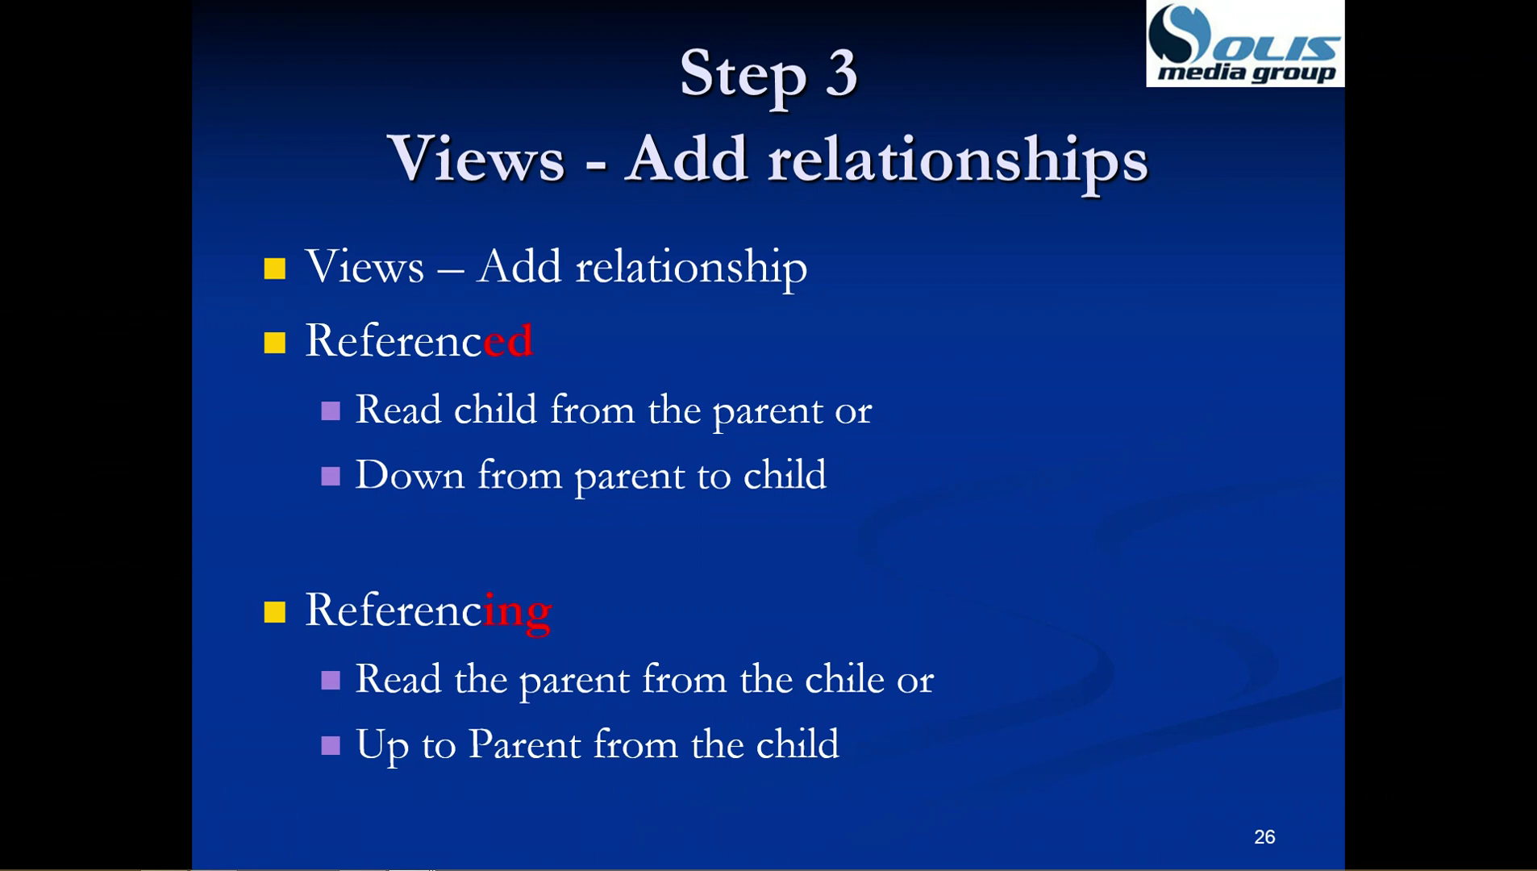
key(Right)
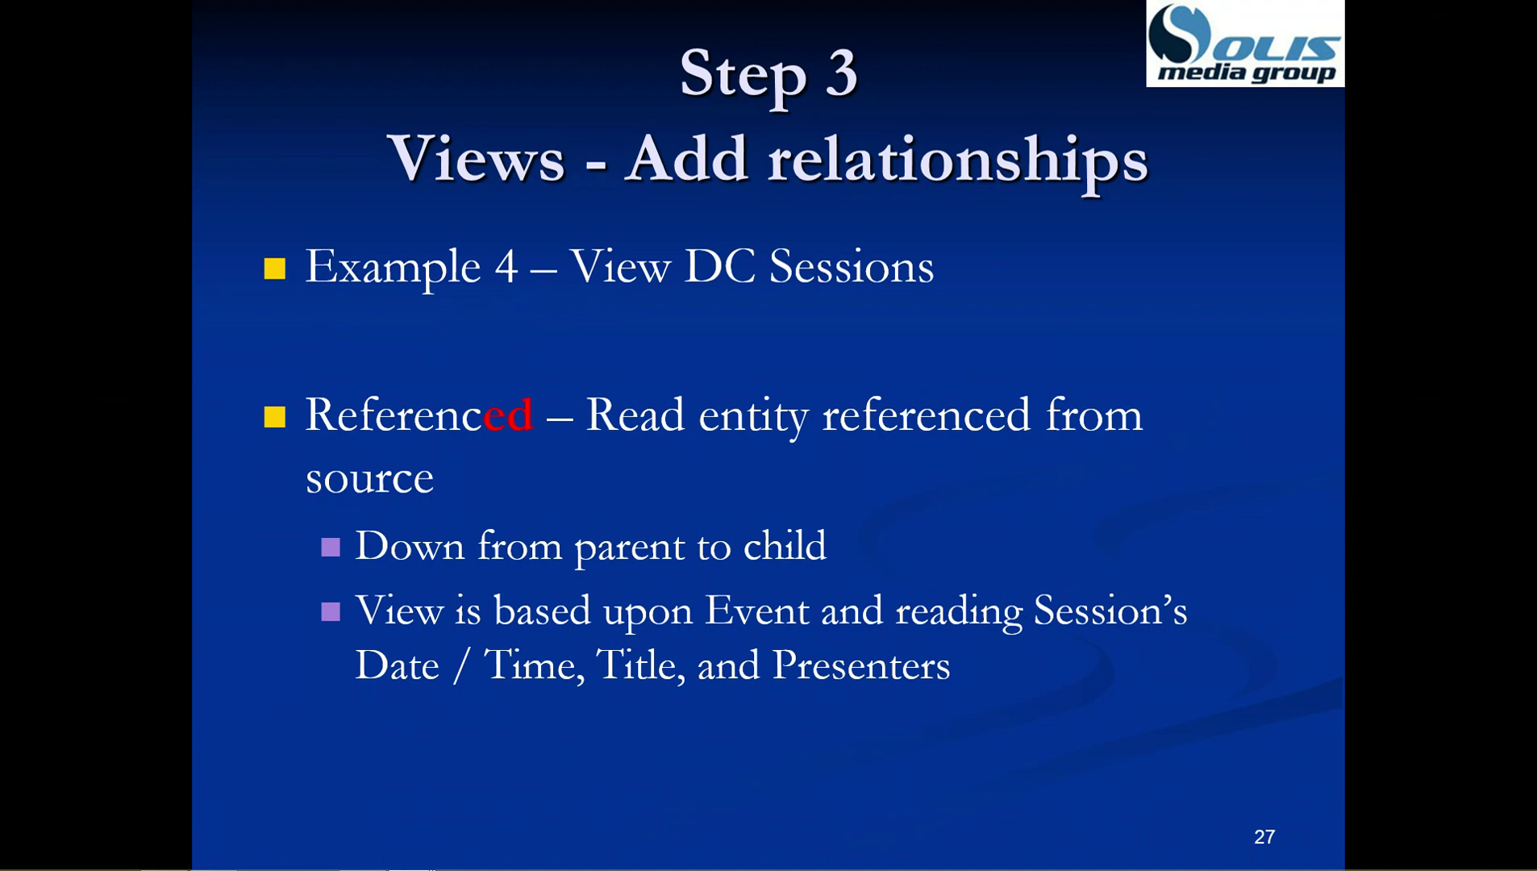
- Switch to the browser, open the View DC Sessions view and examine its Content: Type (= Event) filter criterion
key(alt+Tab)
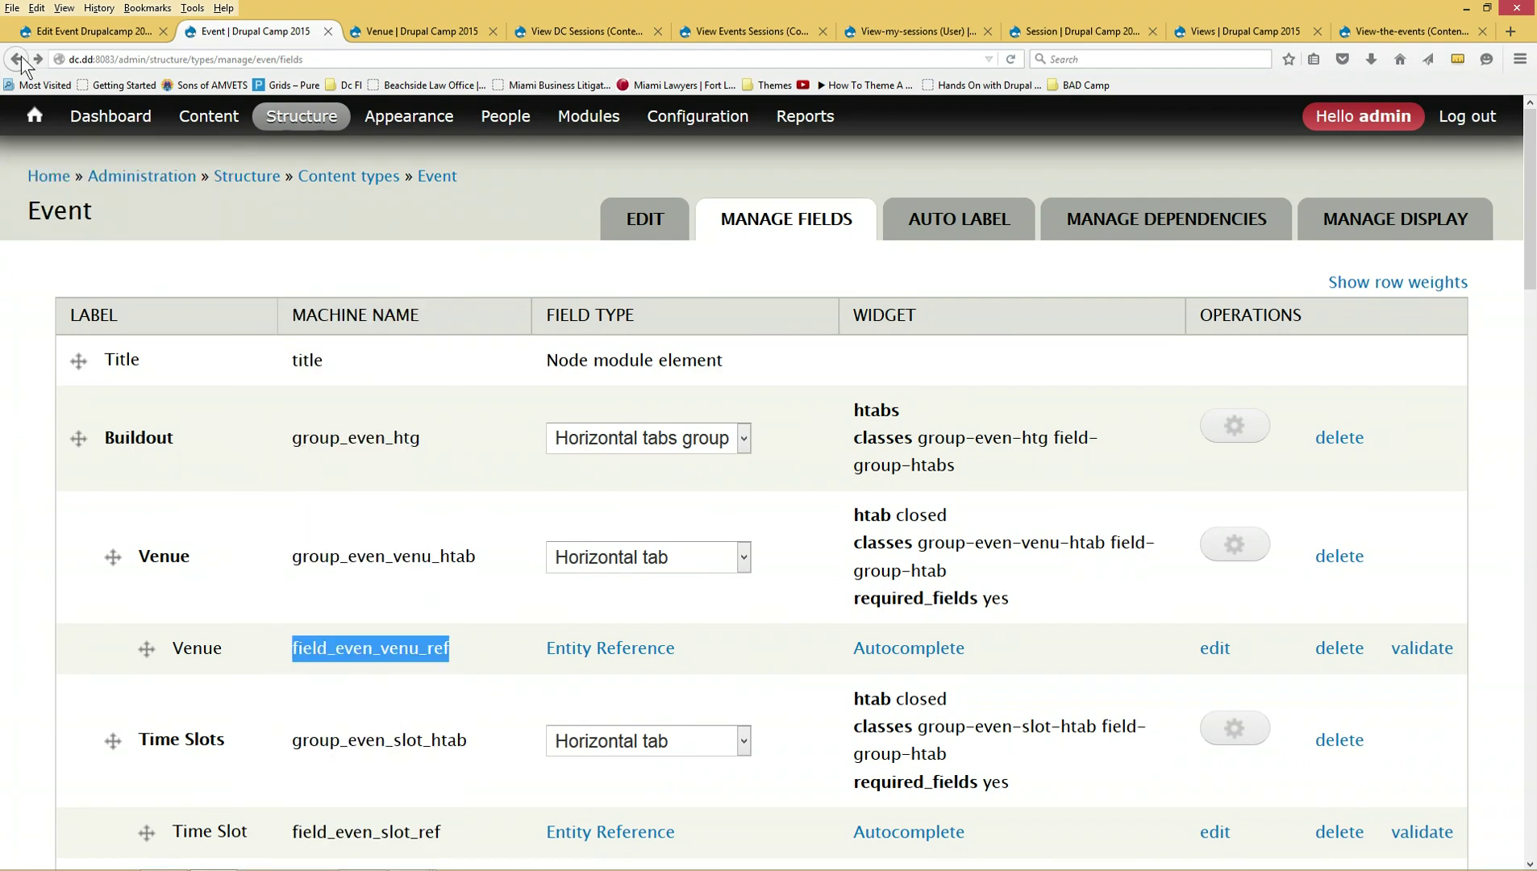
click(631, 29)
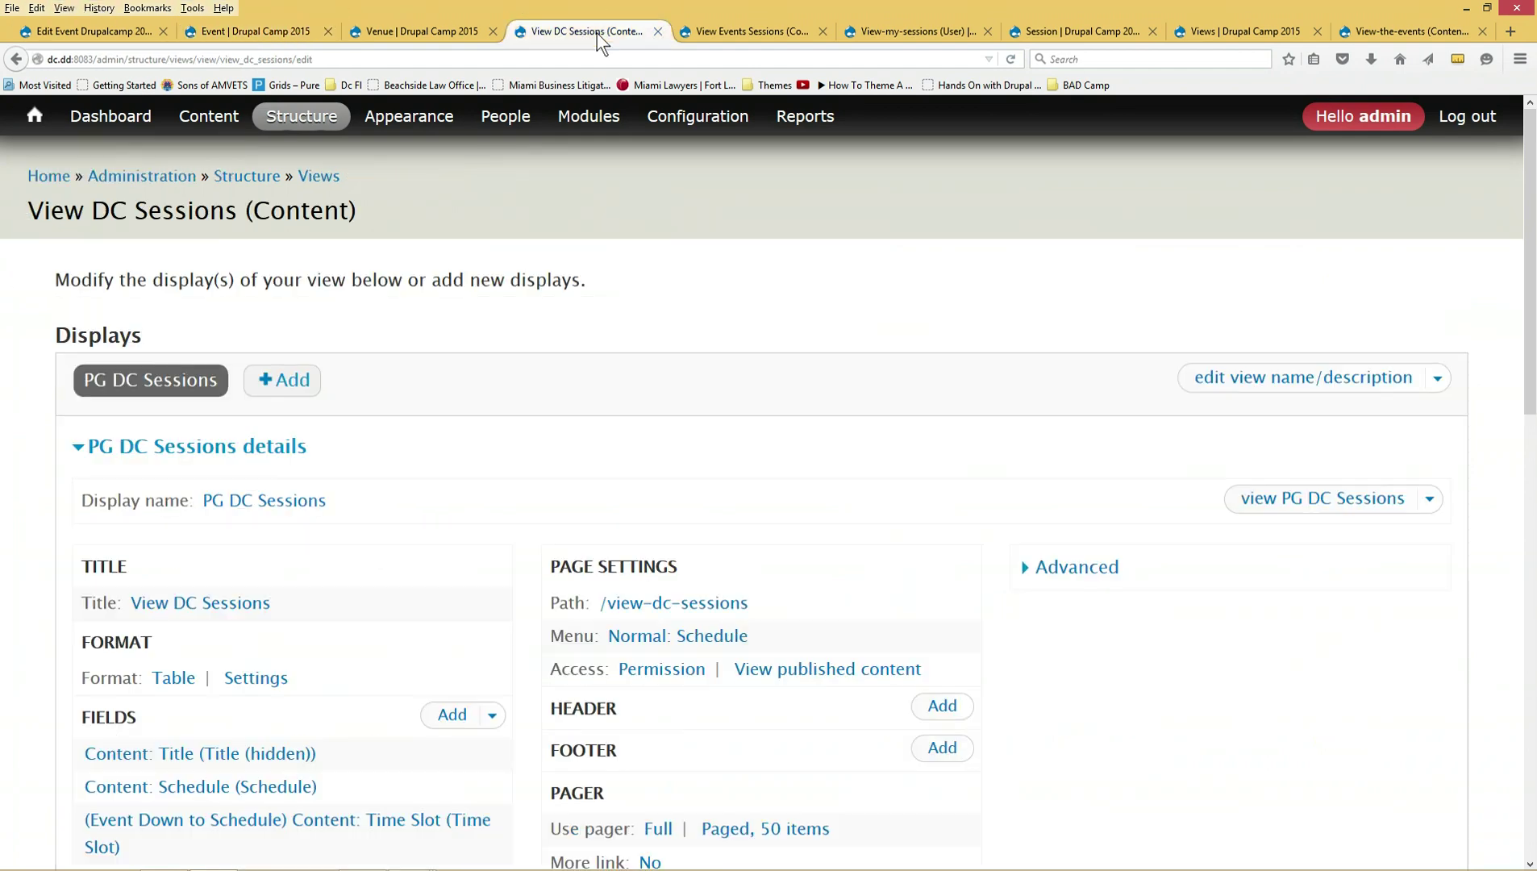
scroll(636, 362, down, 7)
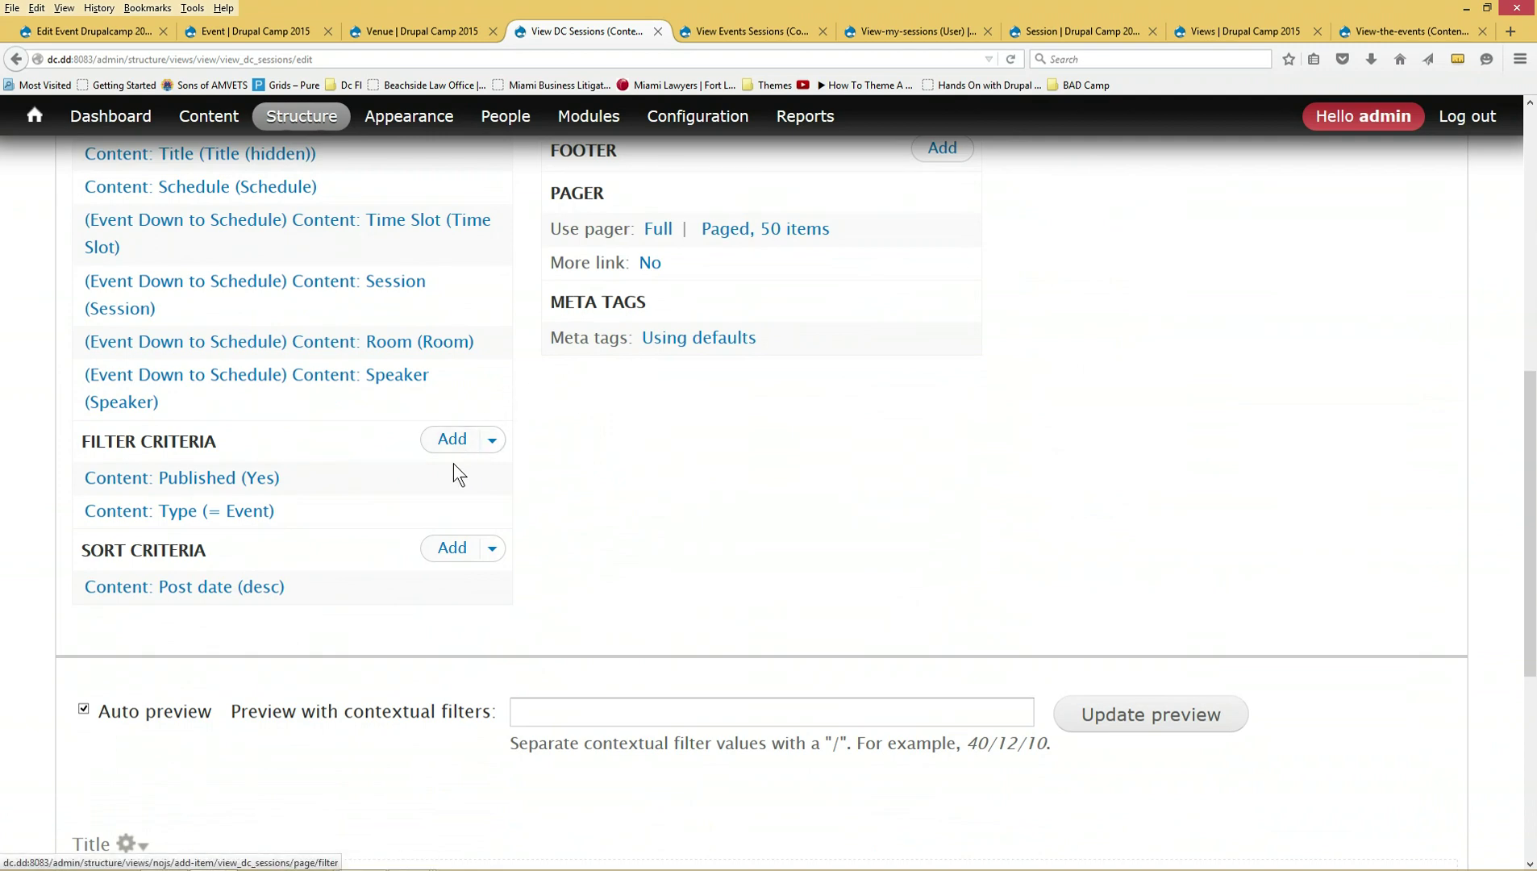
drag(278, 518, 150, 525)
click(105, 528)
drag(276, 516, 112, 515)
triple_click(93, 509)
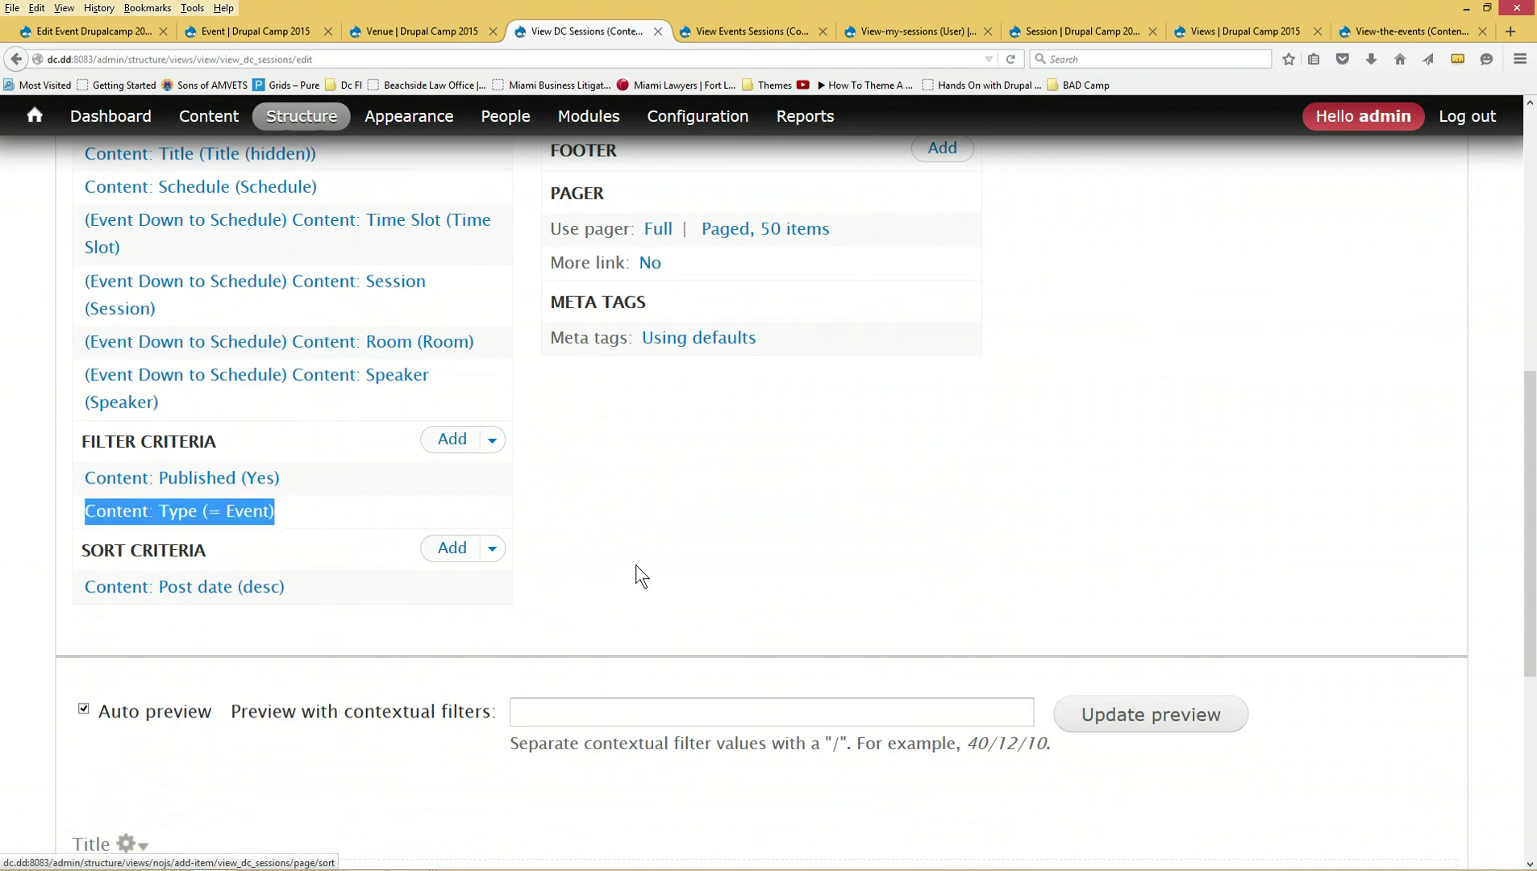
click(769, 535)
- Review the View DC Sessions preview table, and compare it with the view's fields and filter criteria
scroll(766, 544, down, 3)
scroll(765, 555, down, 3)
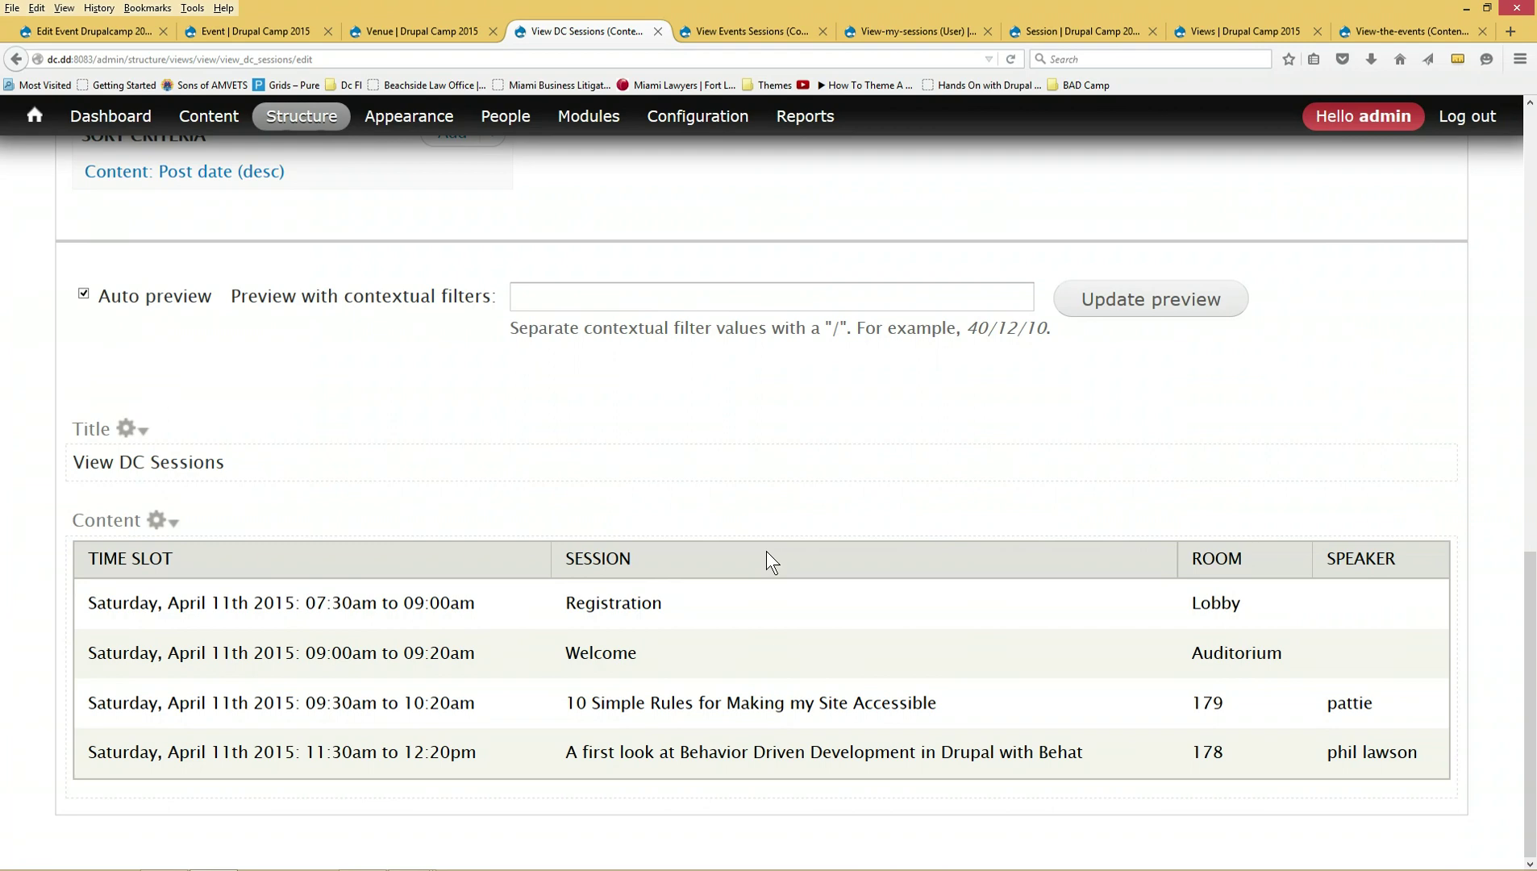
scroll(729, 636, up, 10)
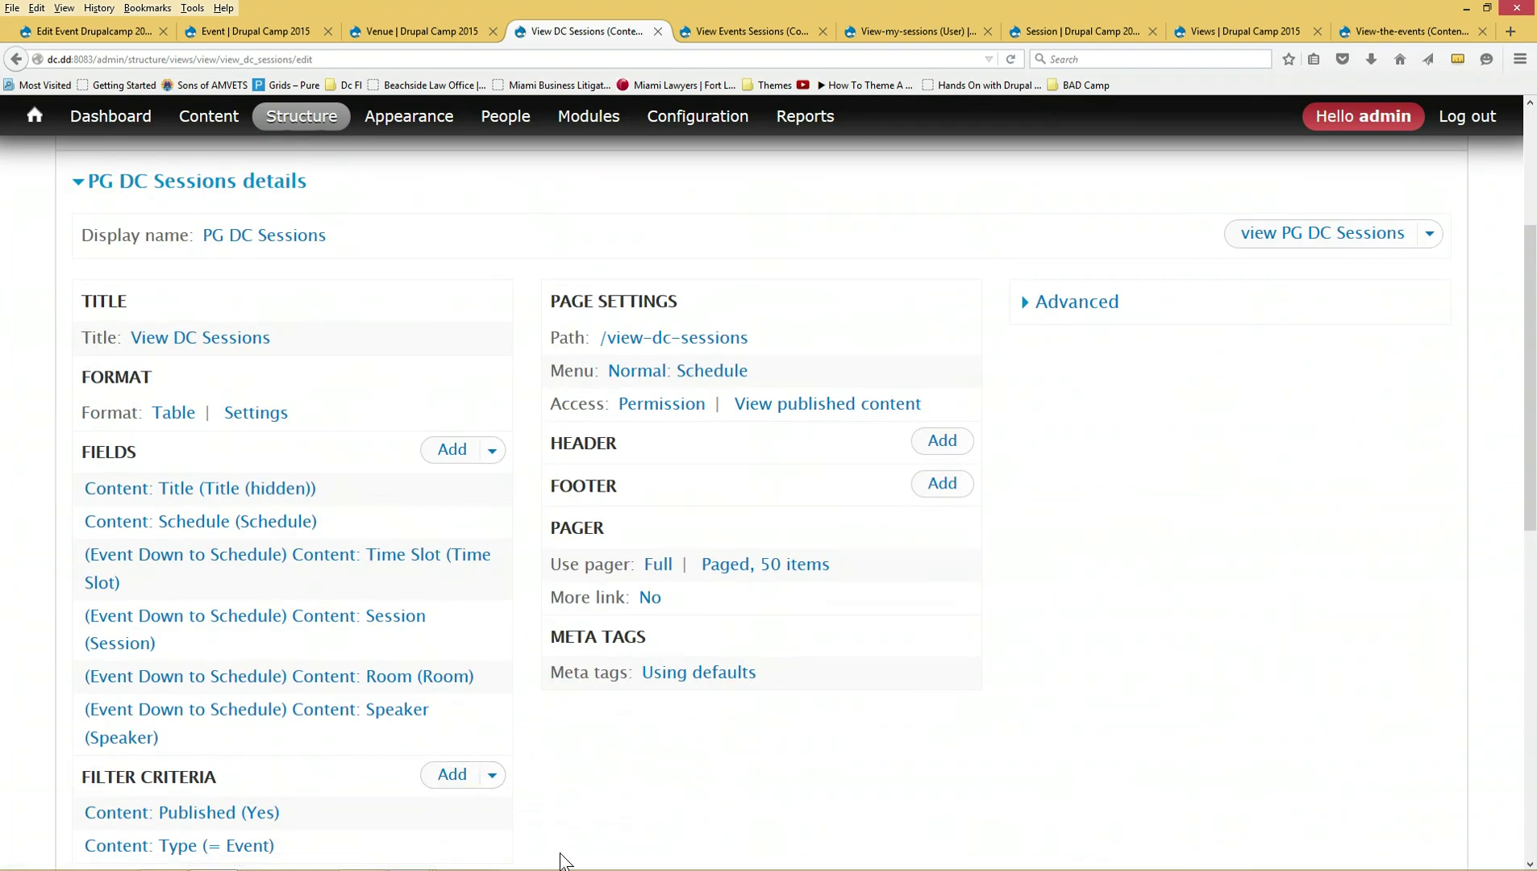
scroll(560, 859, down, 2)
drag(395, 679, 210, 639)
click(600, 687)
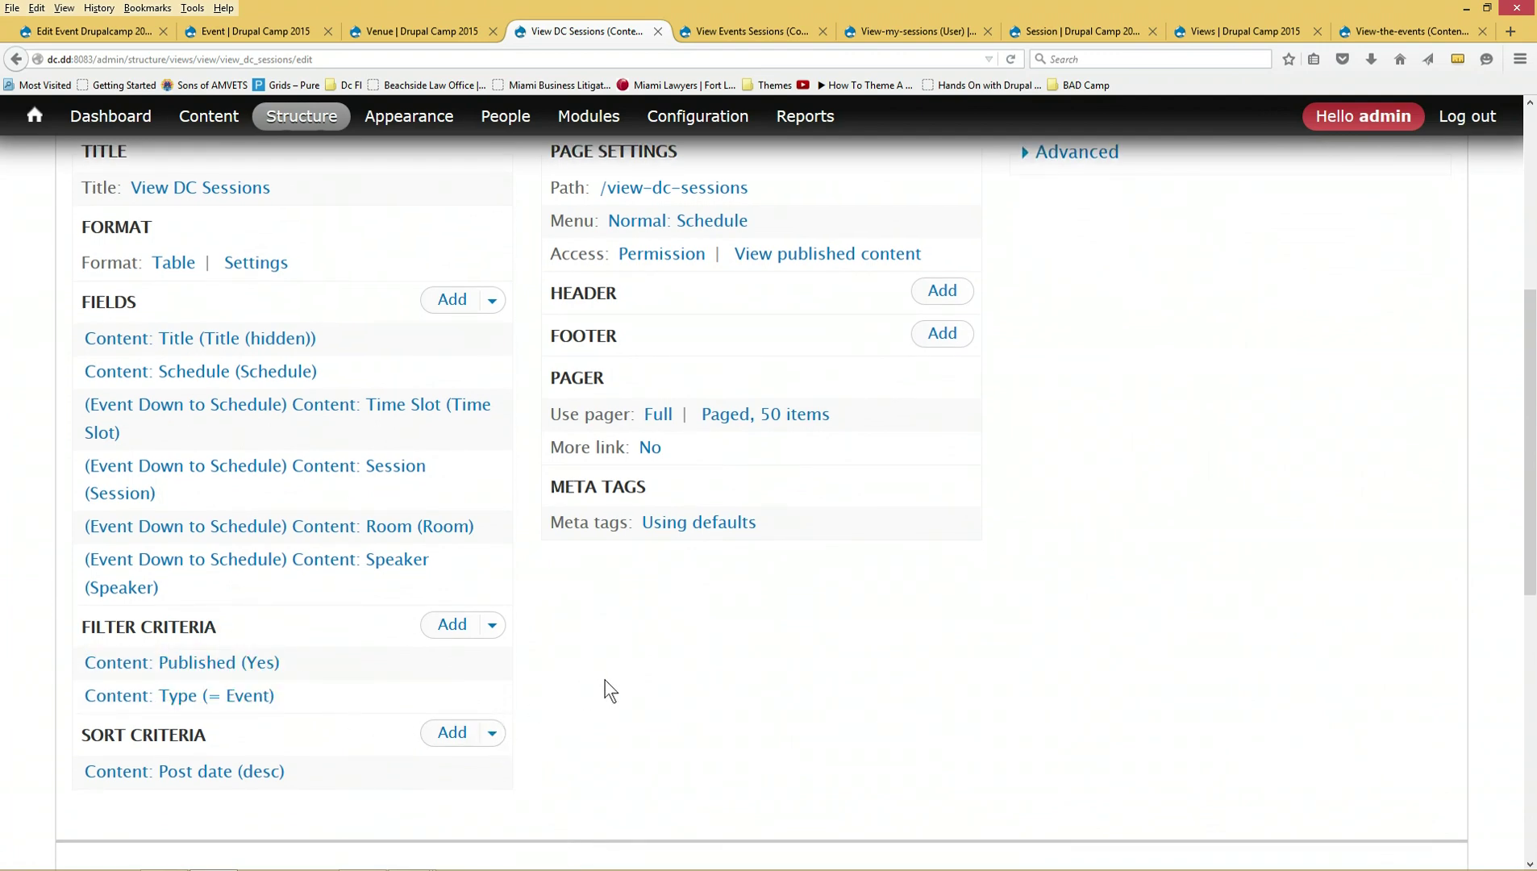
- Expand the view's advanced settings and examine the configuration of the Event Down to Schedule relationship, leaving it unchanged
scroll(613, 681, up, 4)
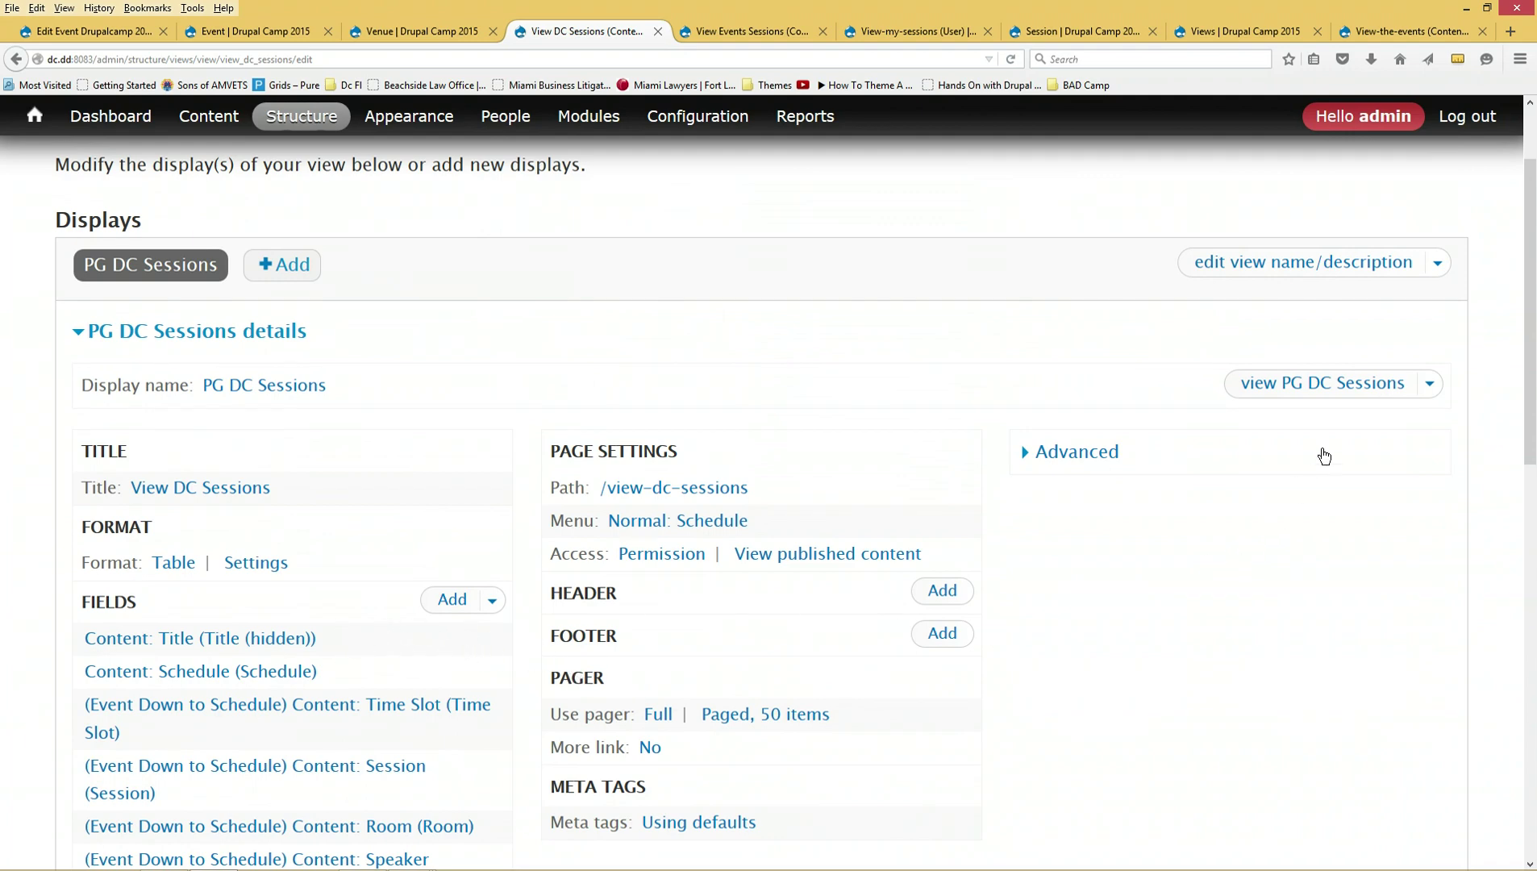
click(1084, 460)
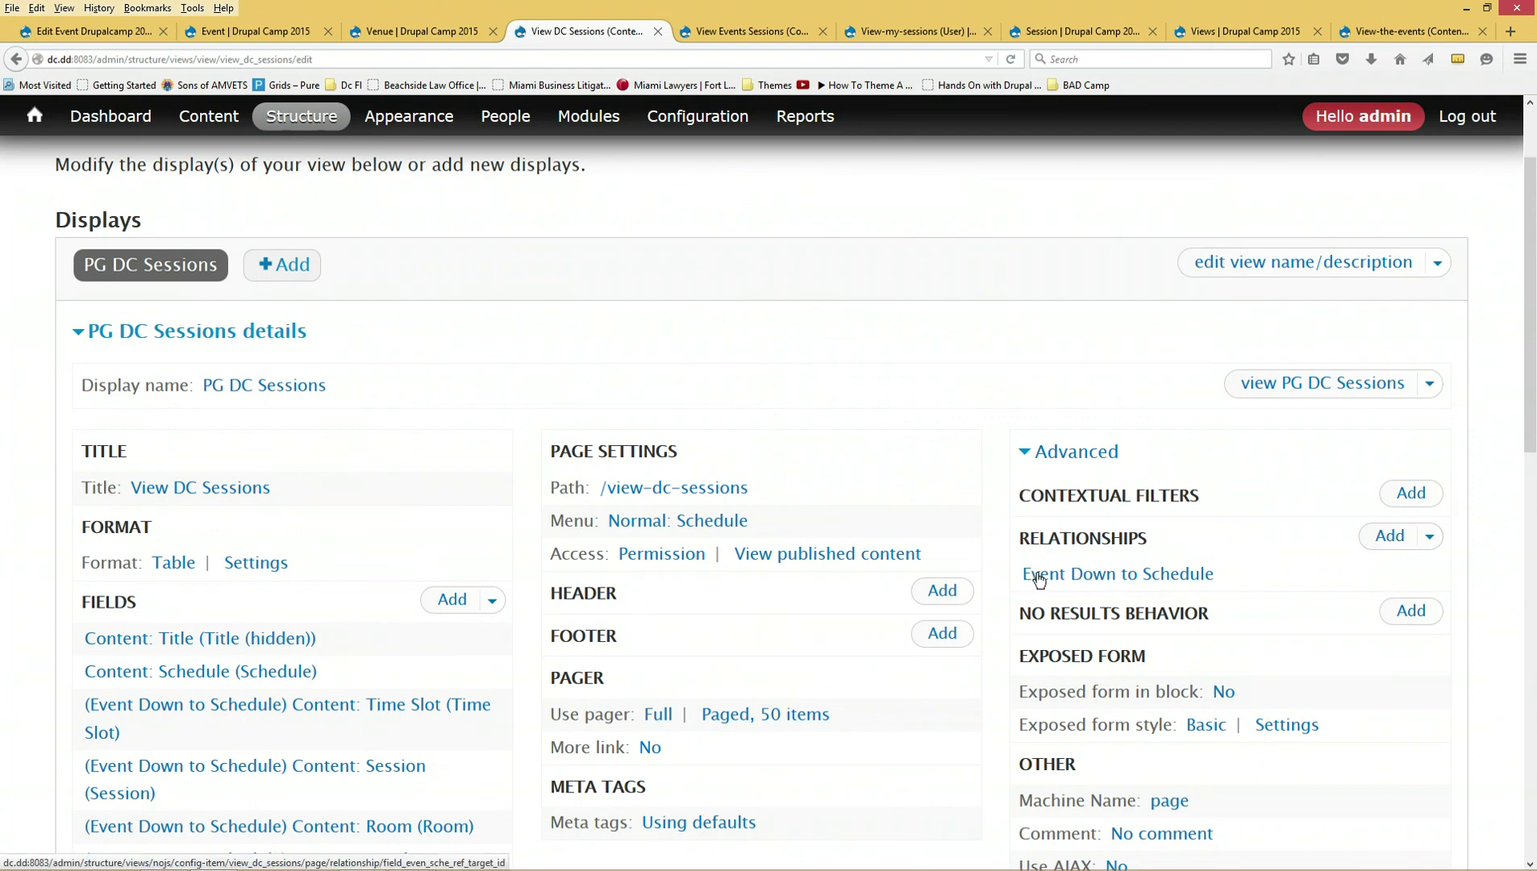
click(1153, 575)
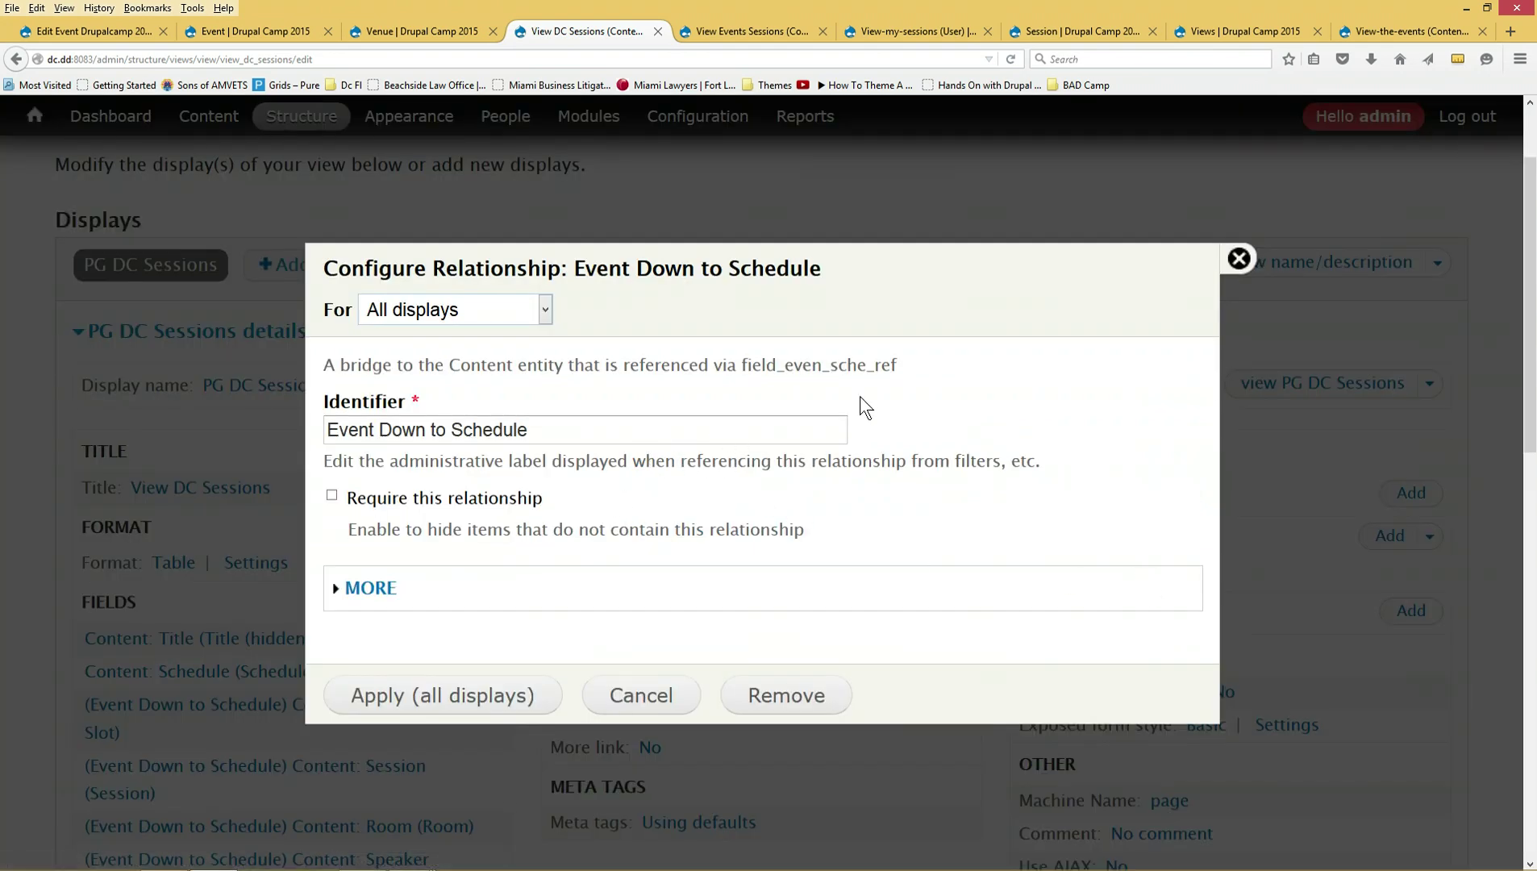
click(1237, 257)
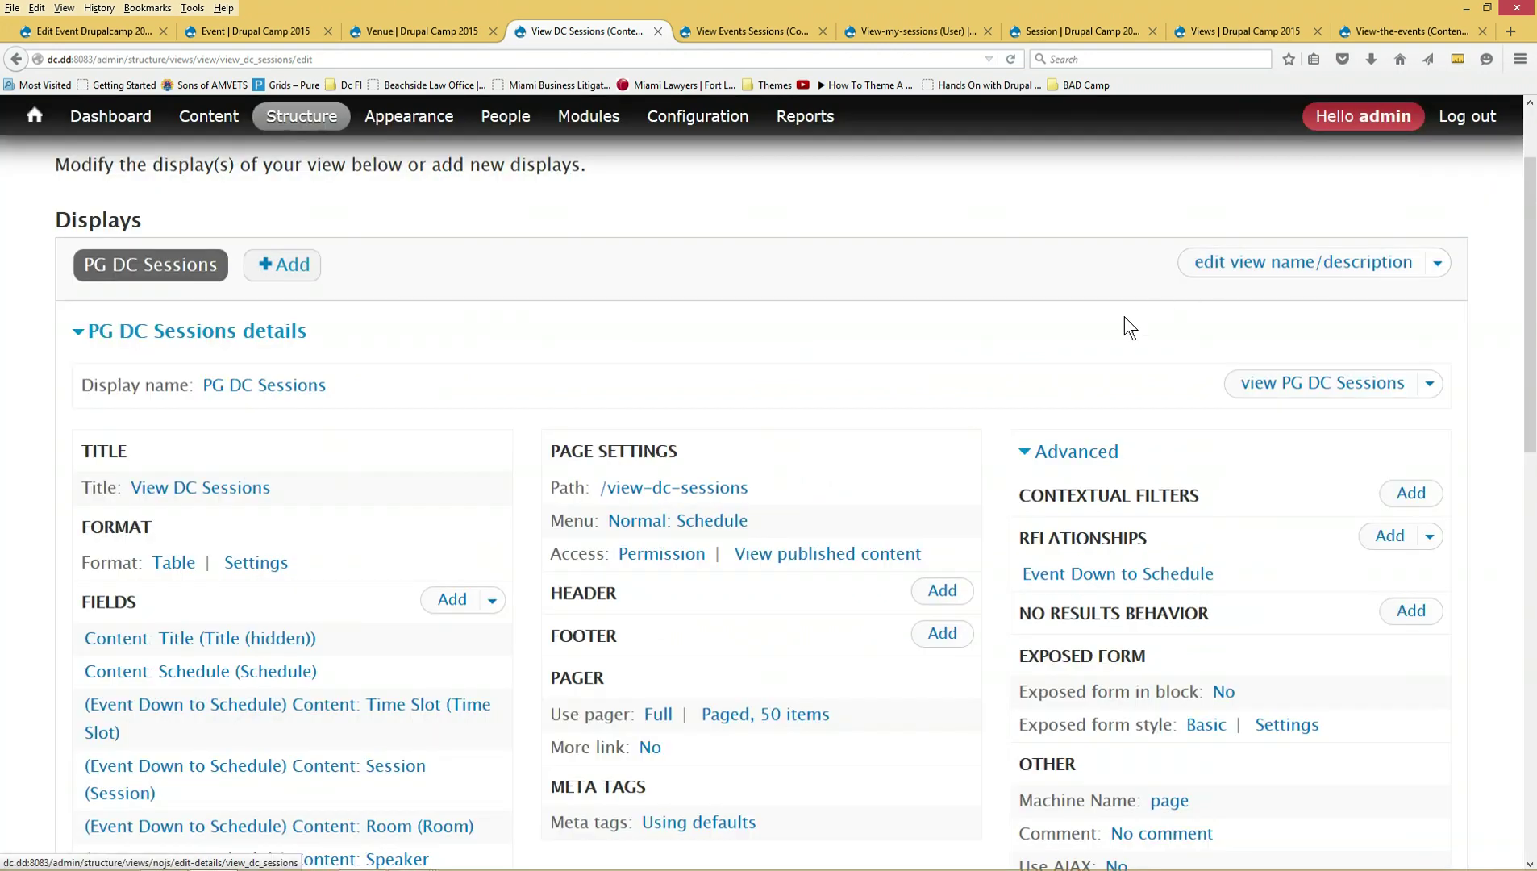
- Search the relationships that can be added for "ref" and review the Referenced Entity bridges
click(1380, 535)
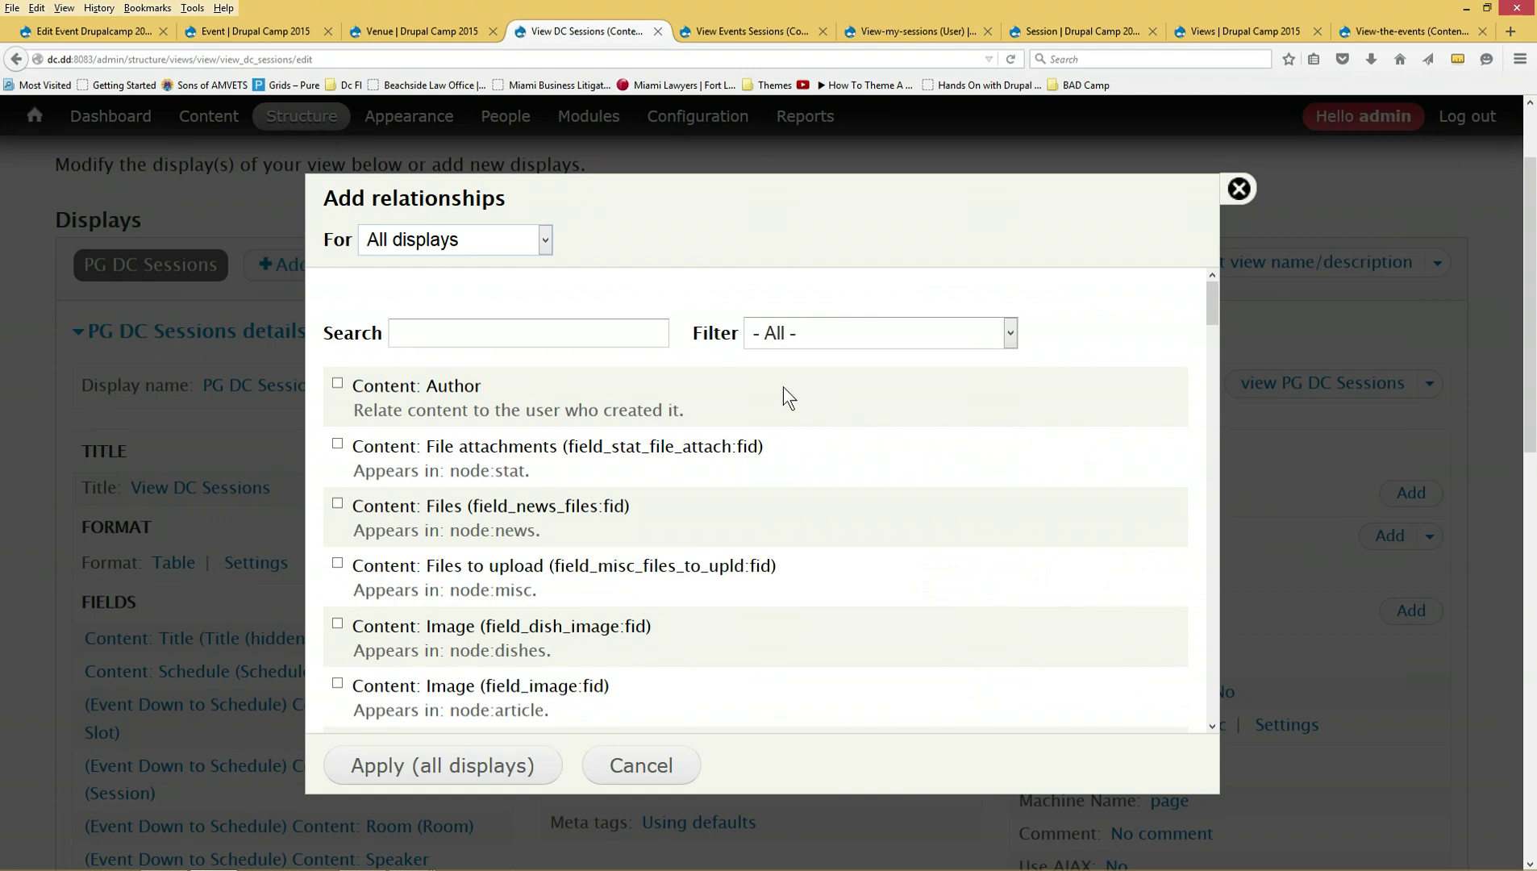
click(601, 337)
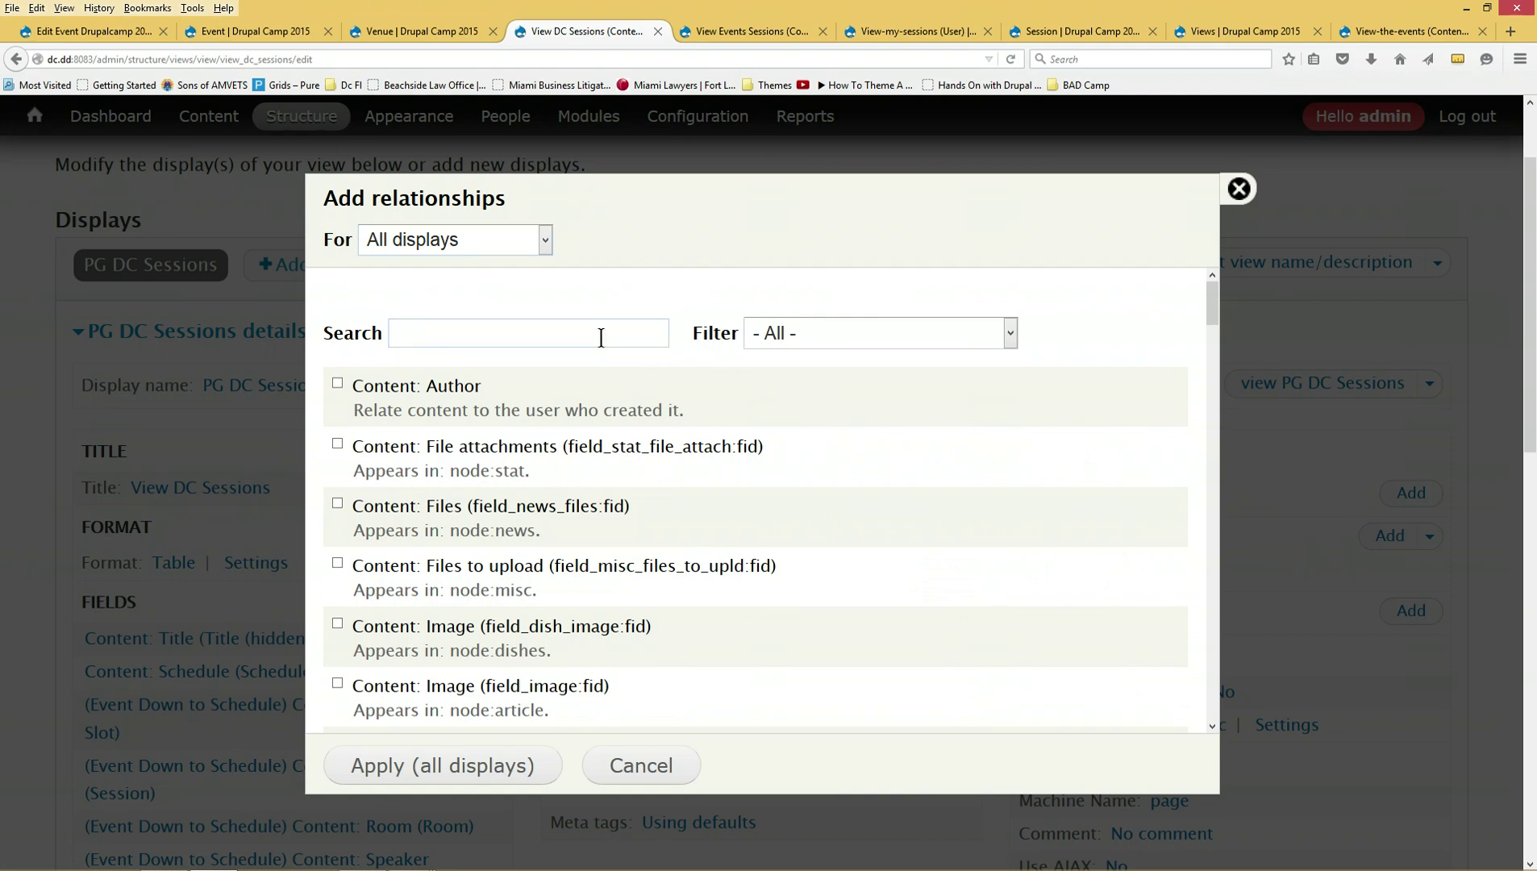
text(ref)
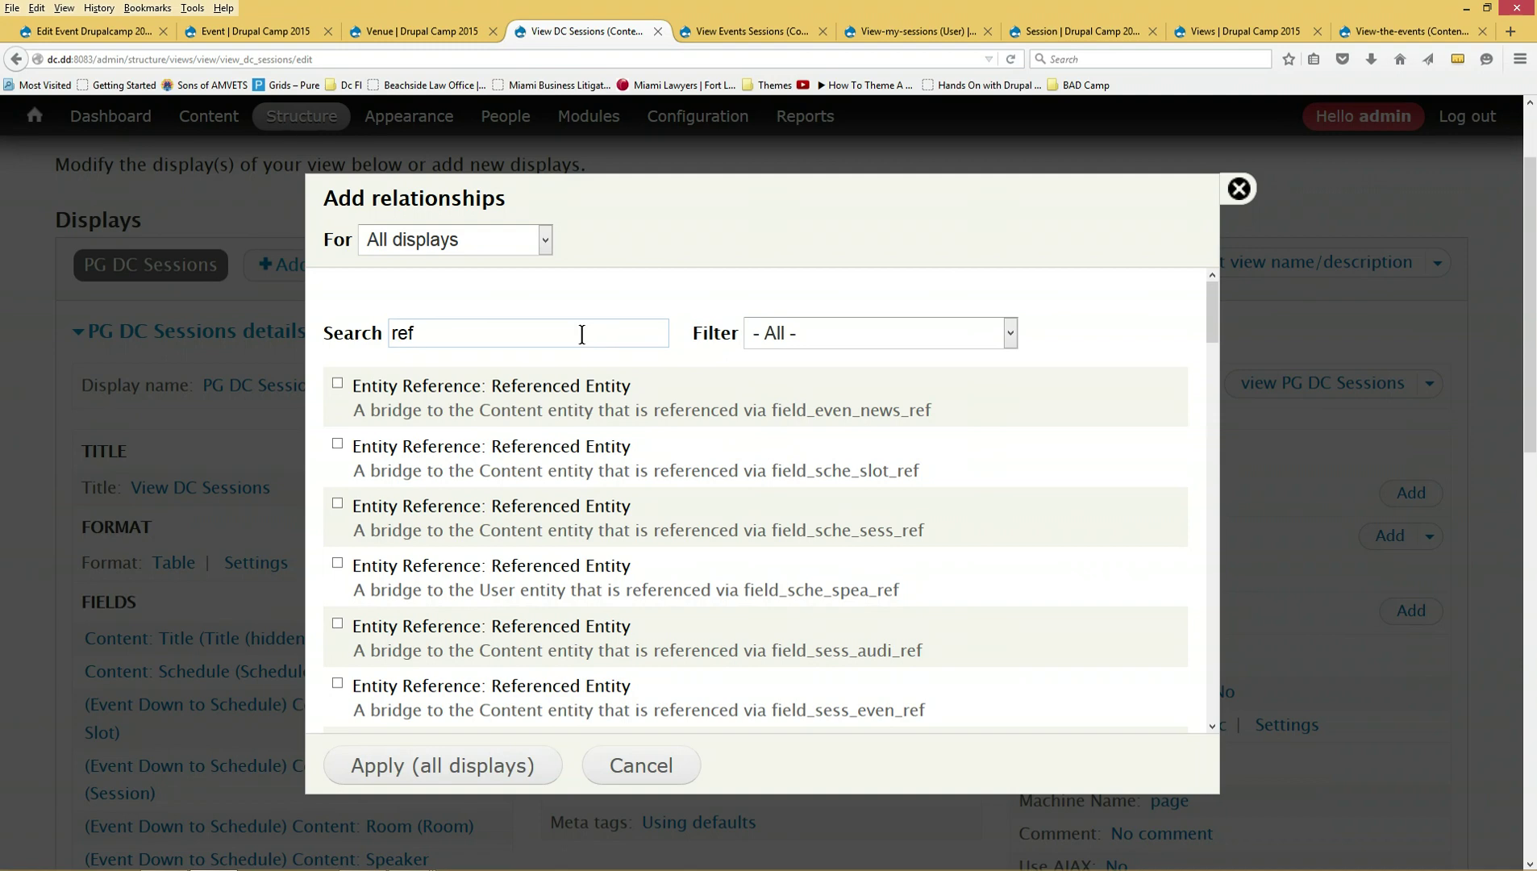
scroll(548, 355, down, 3)
scroll(555, 365, down, 3)
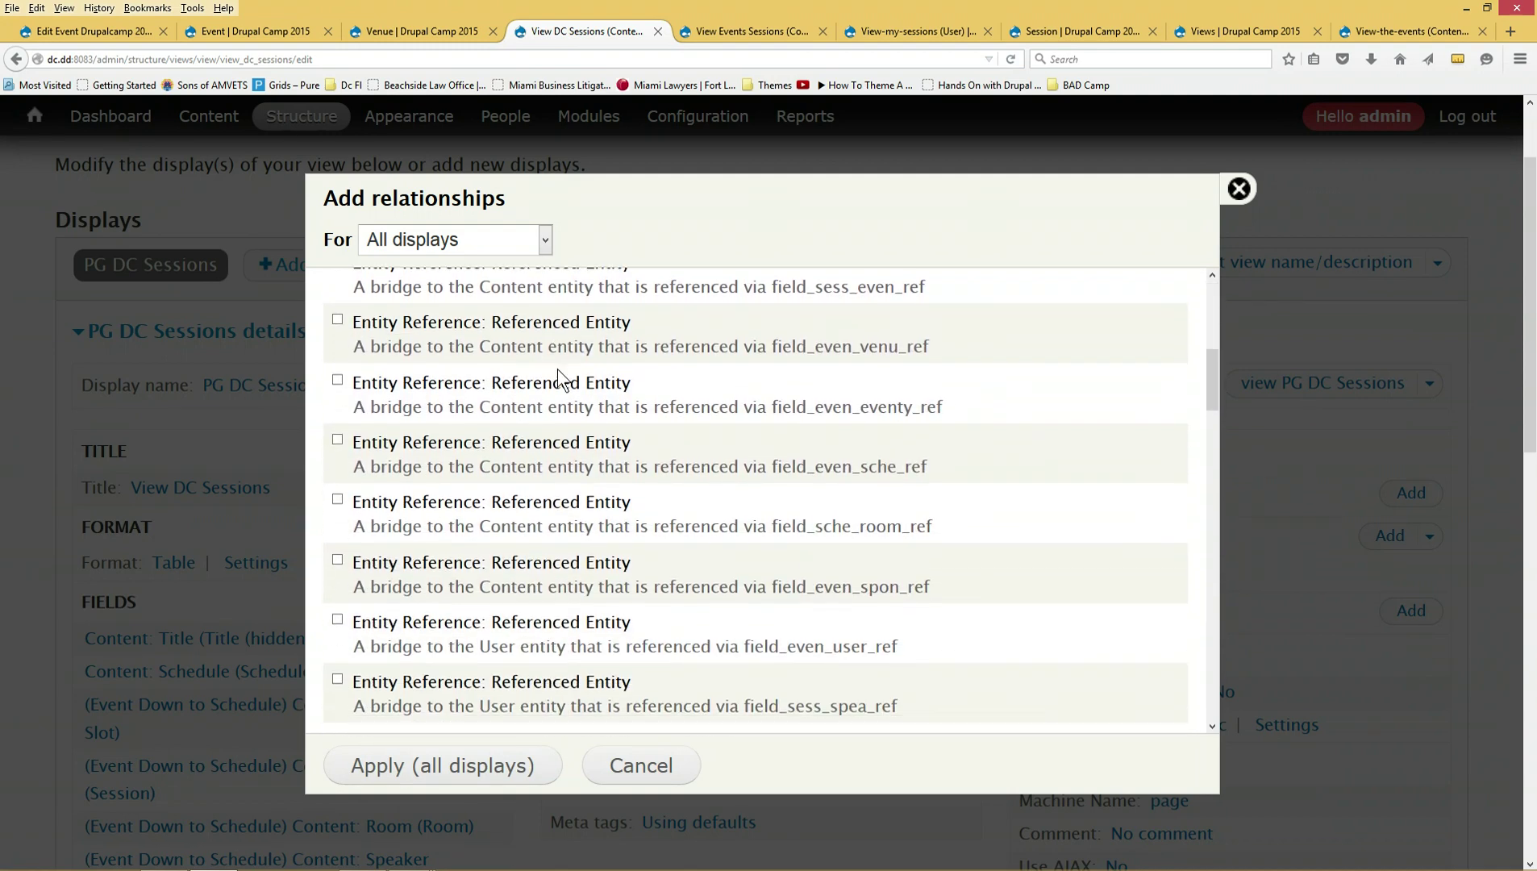
scroll(557, 368, down, 2)
scroll(558, 371, down, 1)
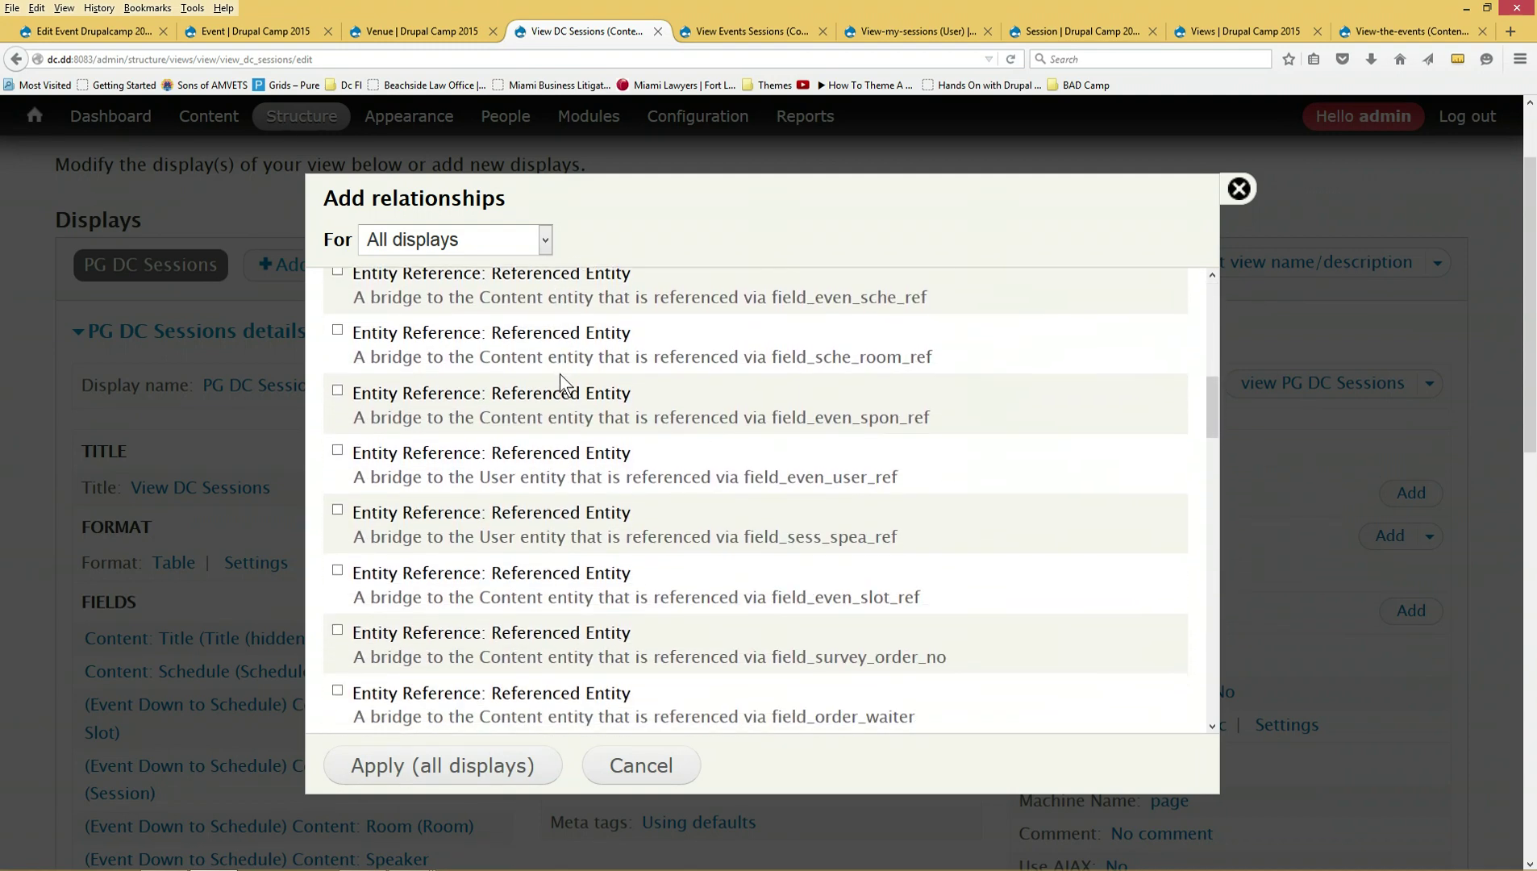
scroll(560, 374, down, 3)
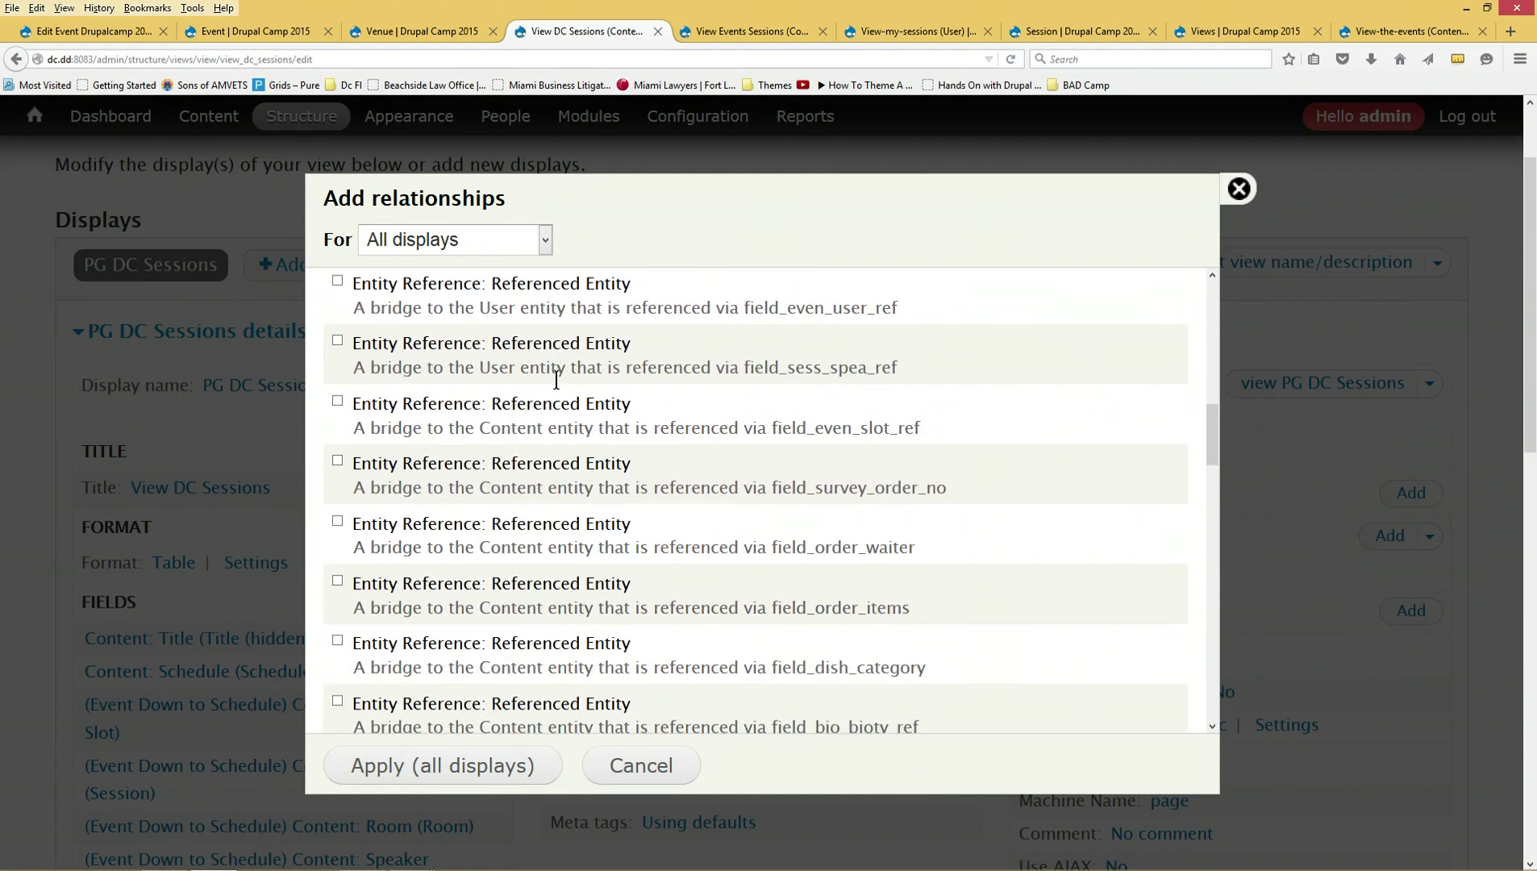
scroll(564, 383, down, 2)
scroll(567, 382, down, 2)
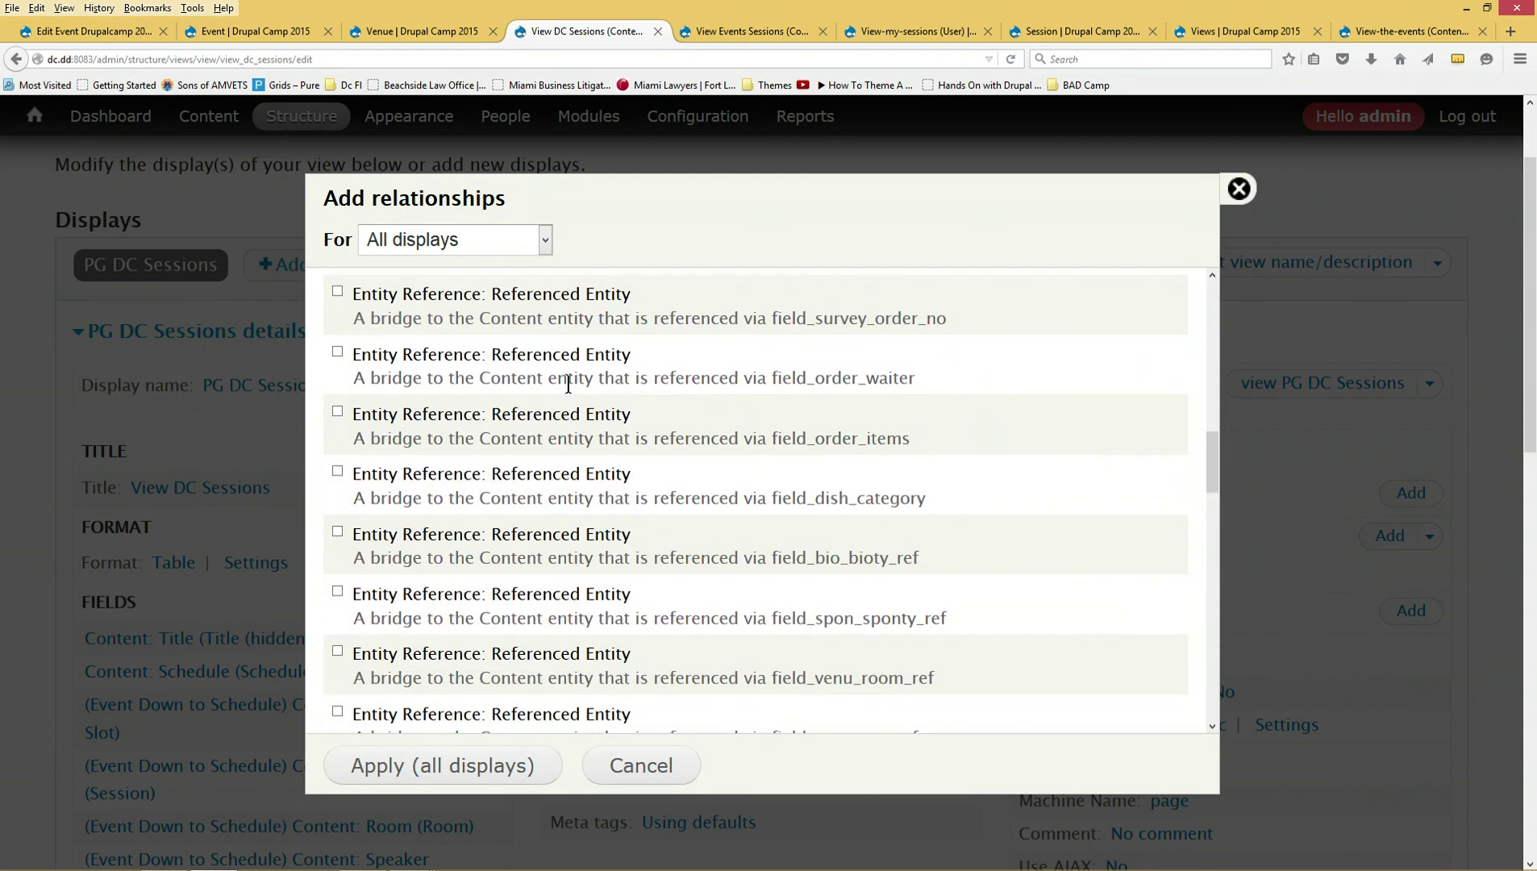
scroll(569, 384, down, 1)
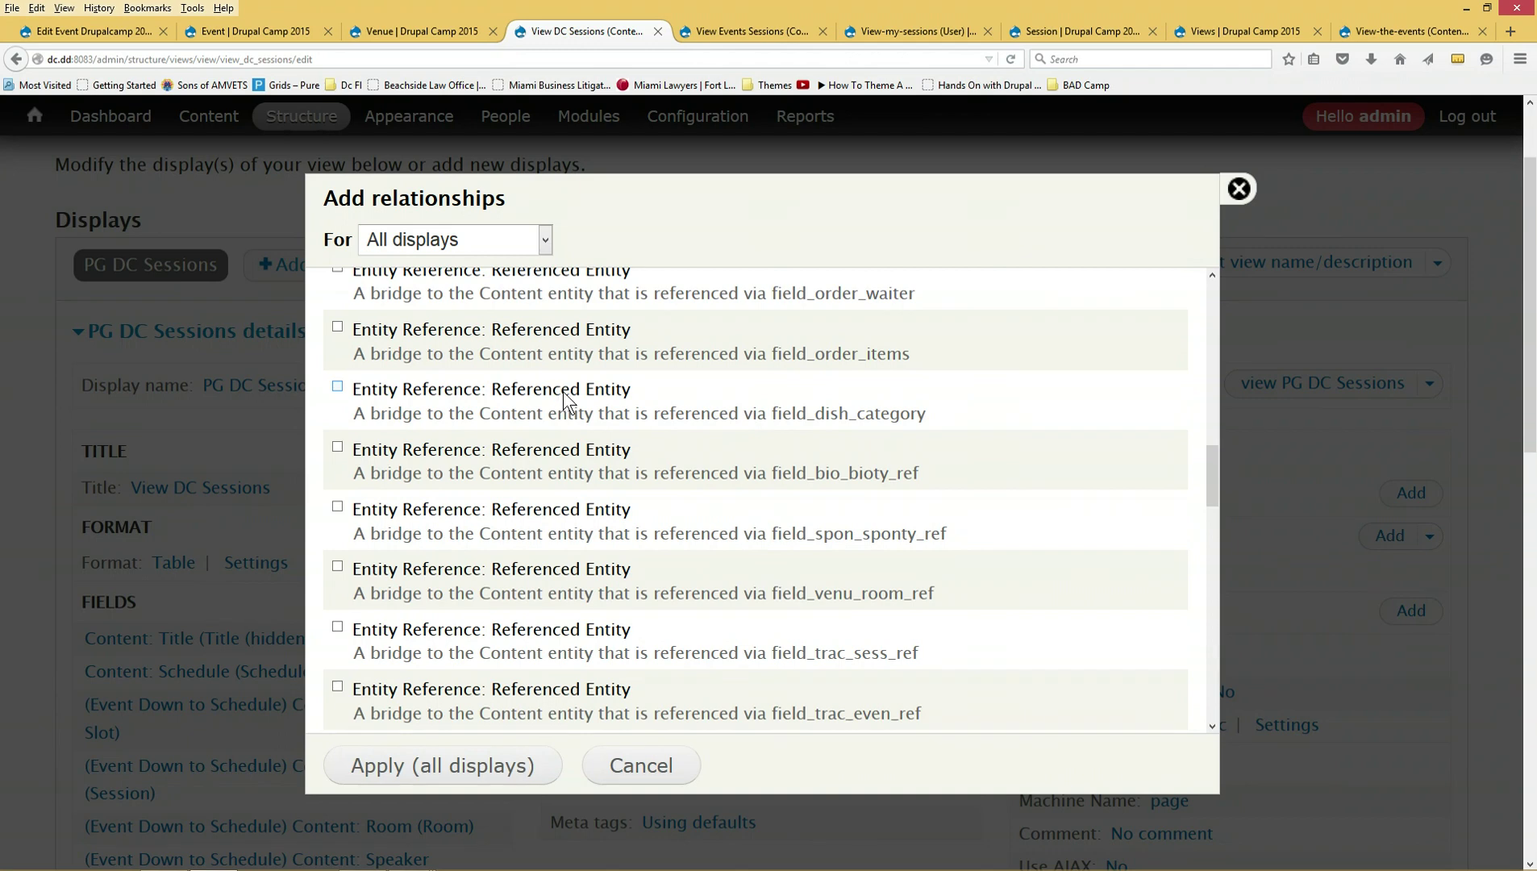
scroll(563, 387, down, 3)
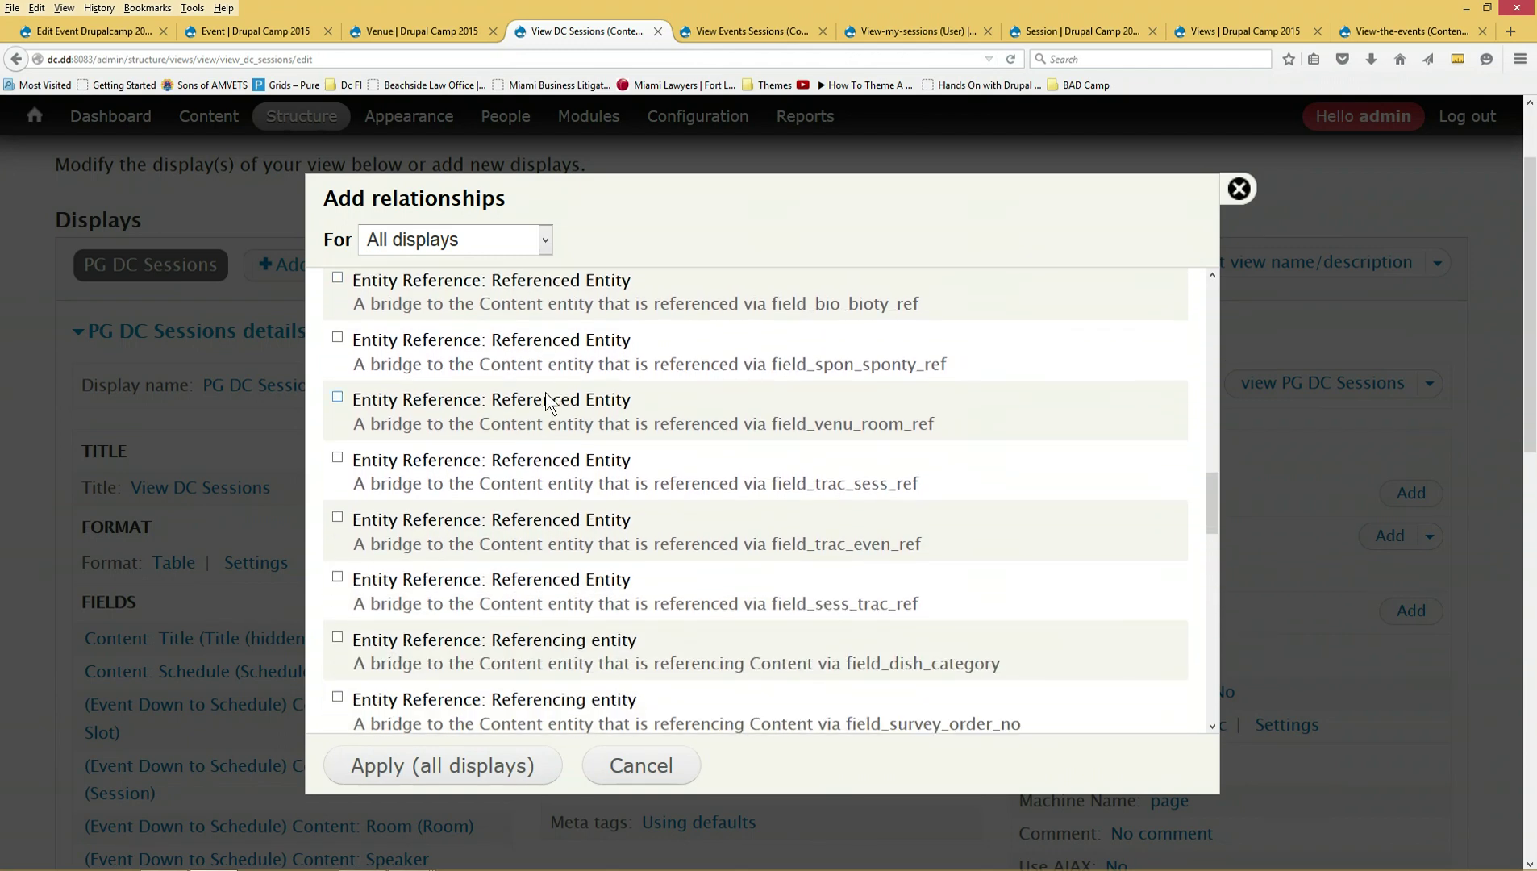
- Review the Referencing entity bridges in the relationship list, and close it without adding a relationship
scroll(546, 402, down, 3)
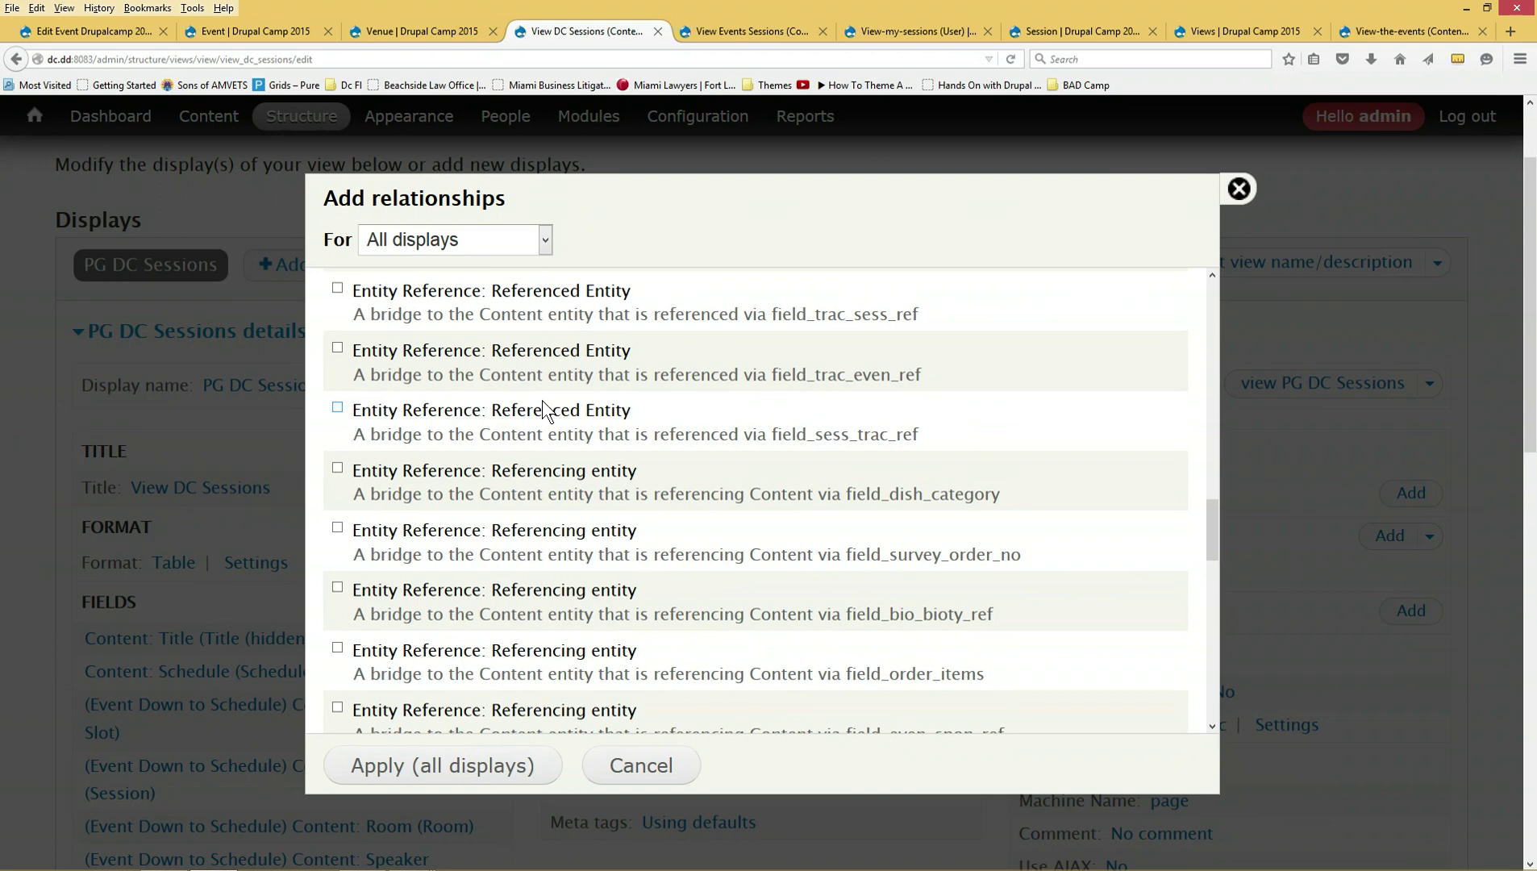
scroll(545, 298, down, 2)
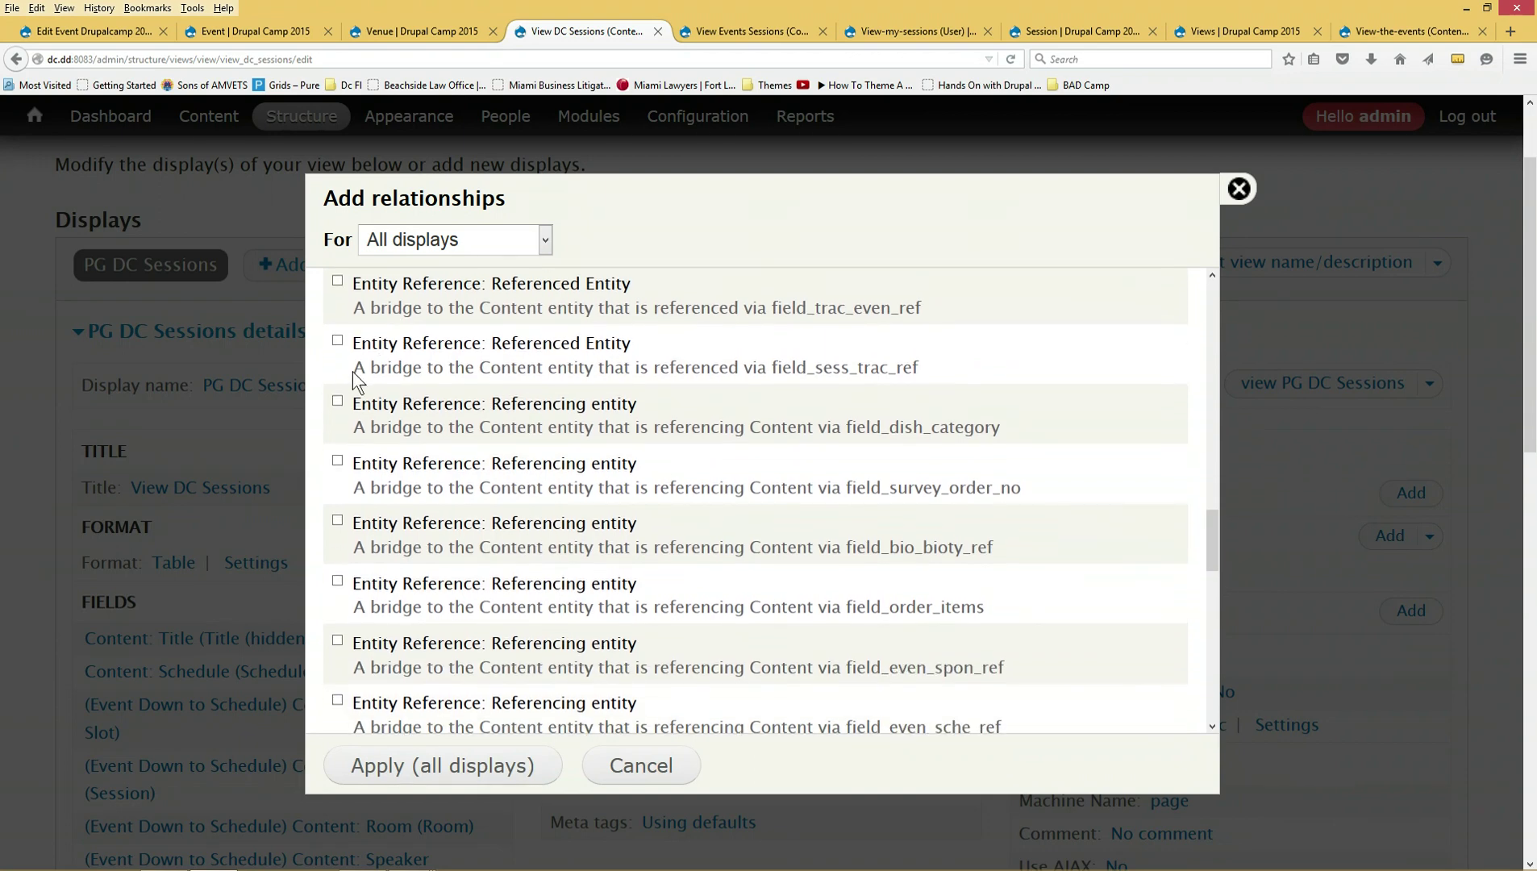
scroll(351, 383, down, 2)
scroll(348, 369, down, 2)
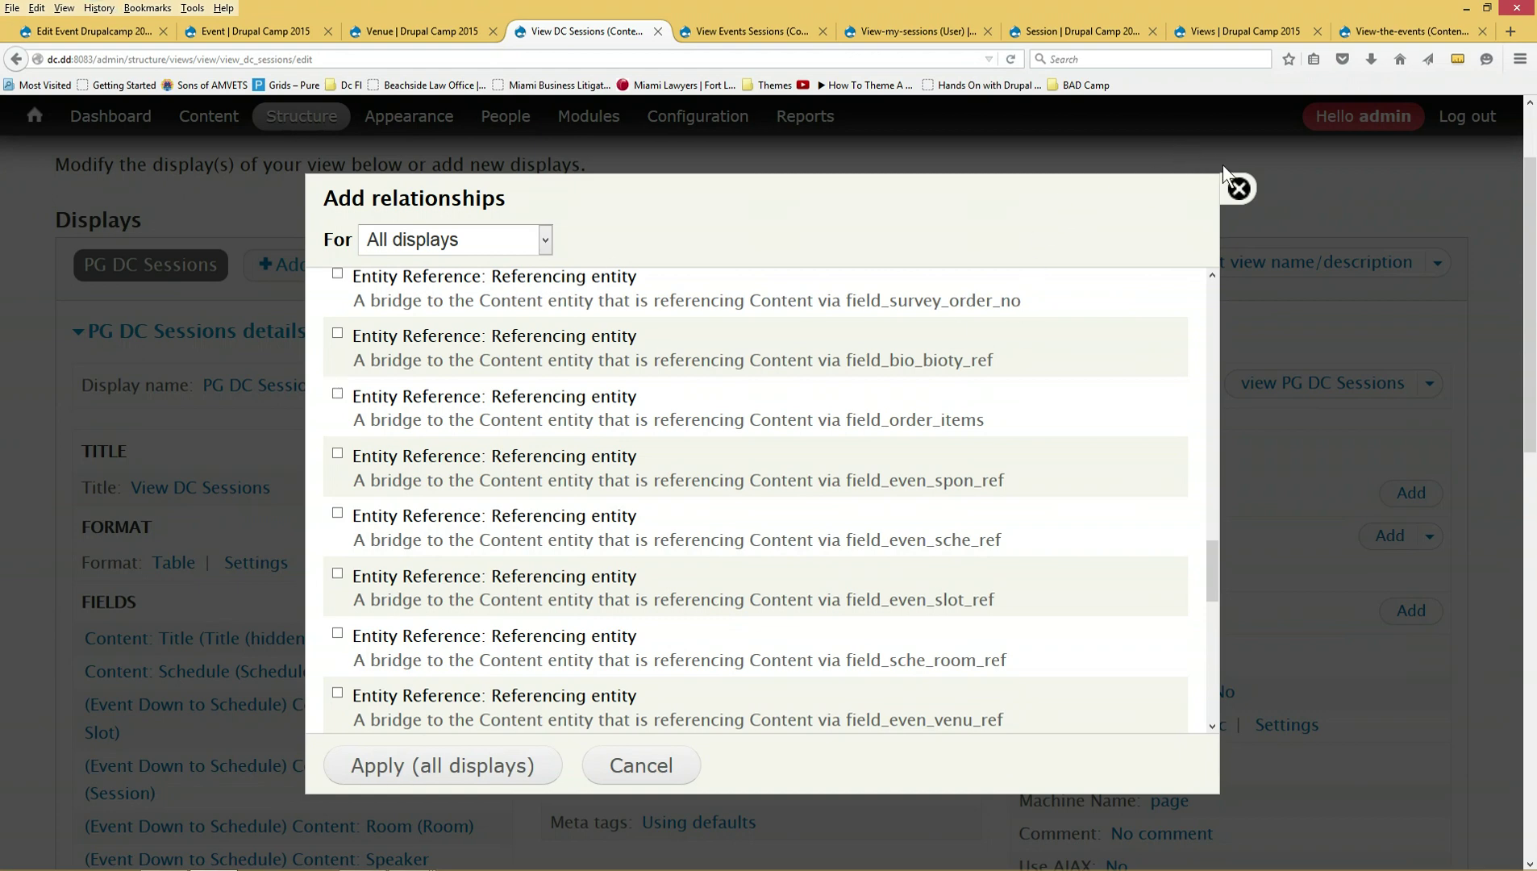
click(1240, 189)
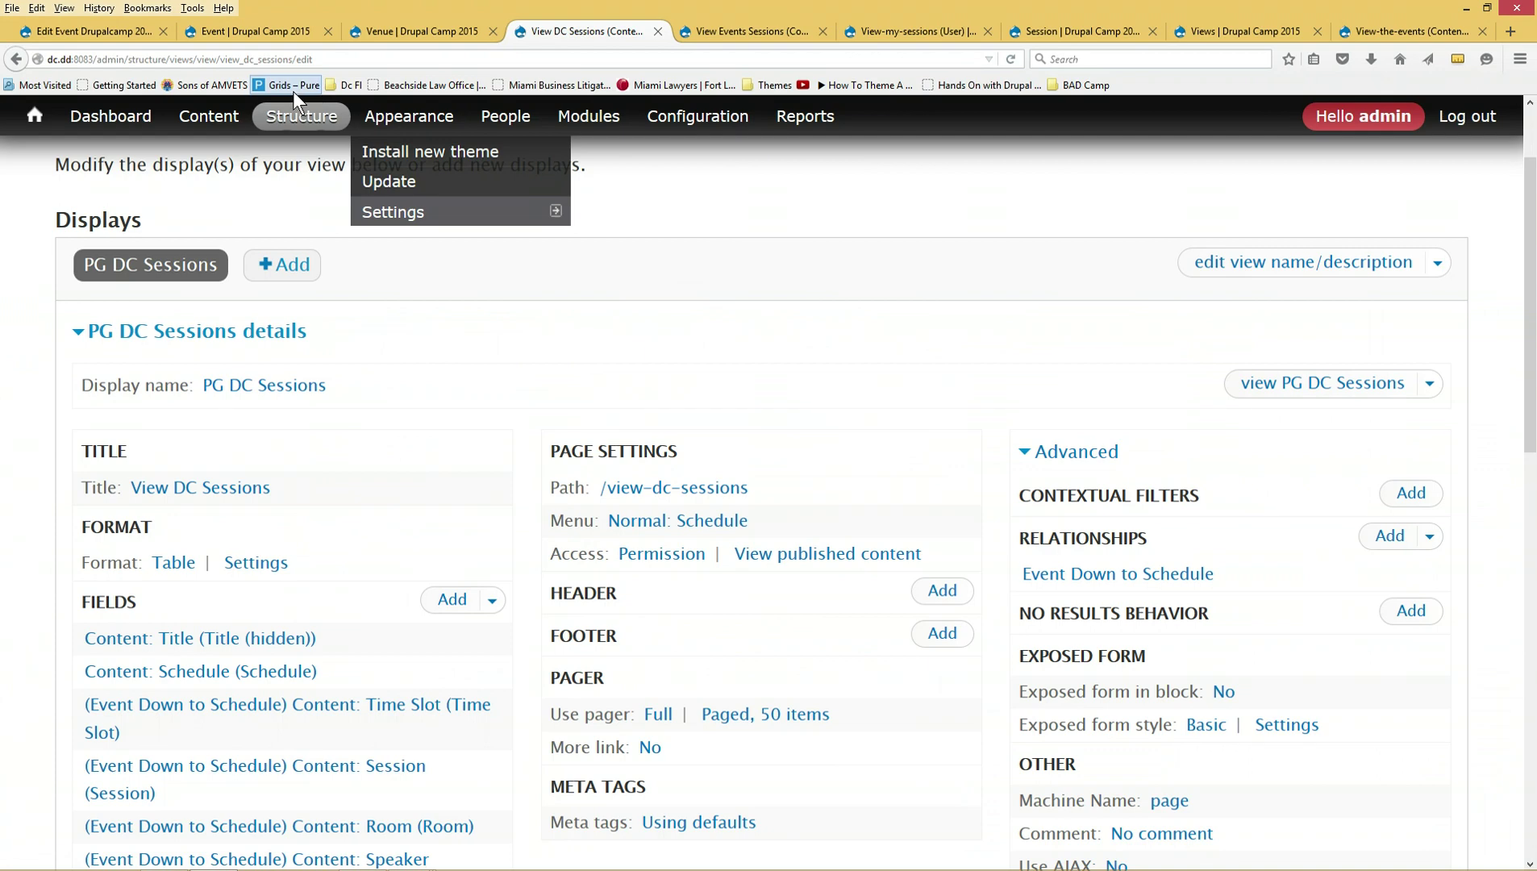
- Switch to the Drupalcamp 2015 event edit form and review its Time Slots references
click(95, 26)
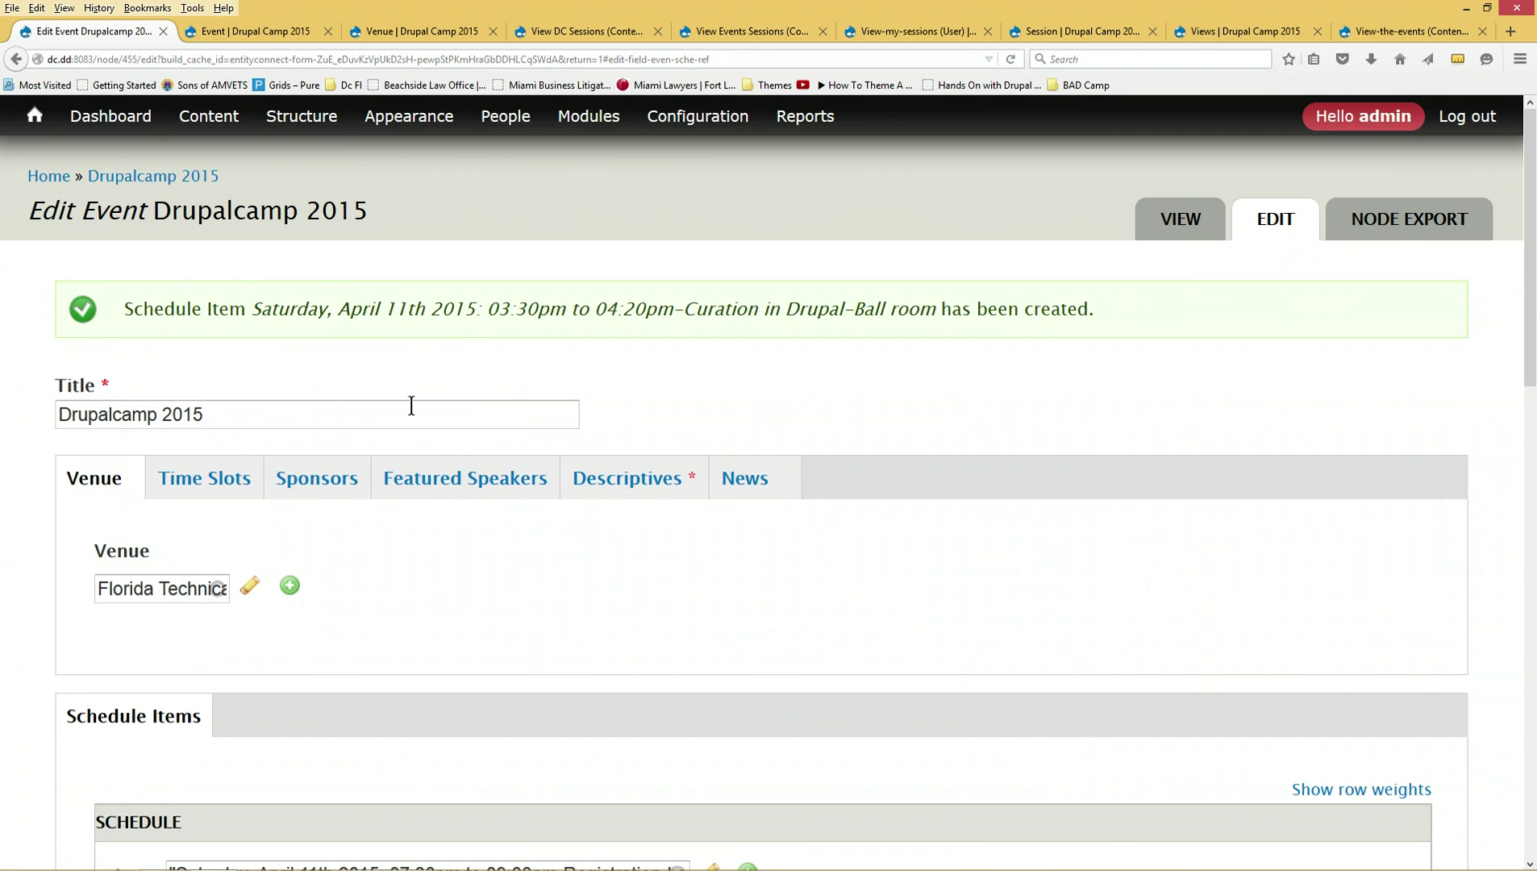
click(218, 480)
scroll(255, 527, down, 3)
scroll(255, 527, down, 3)
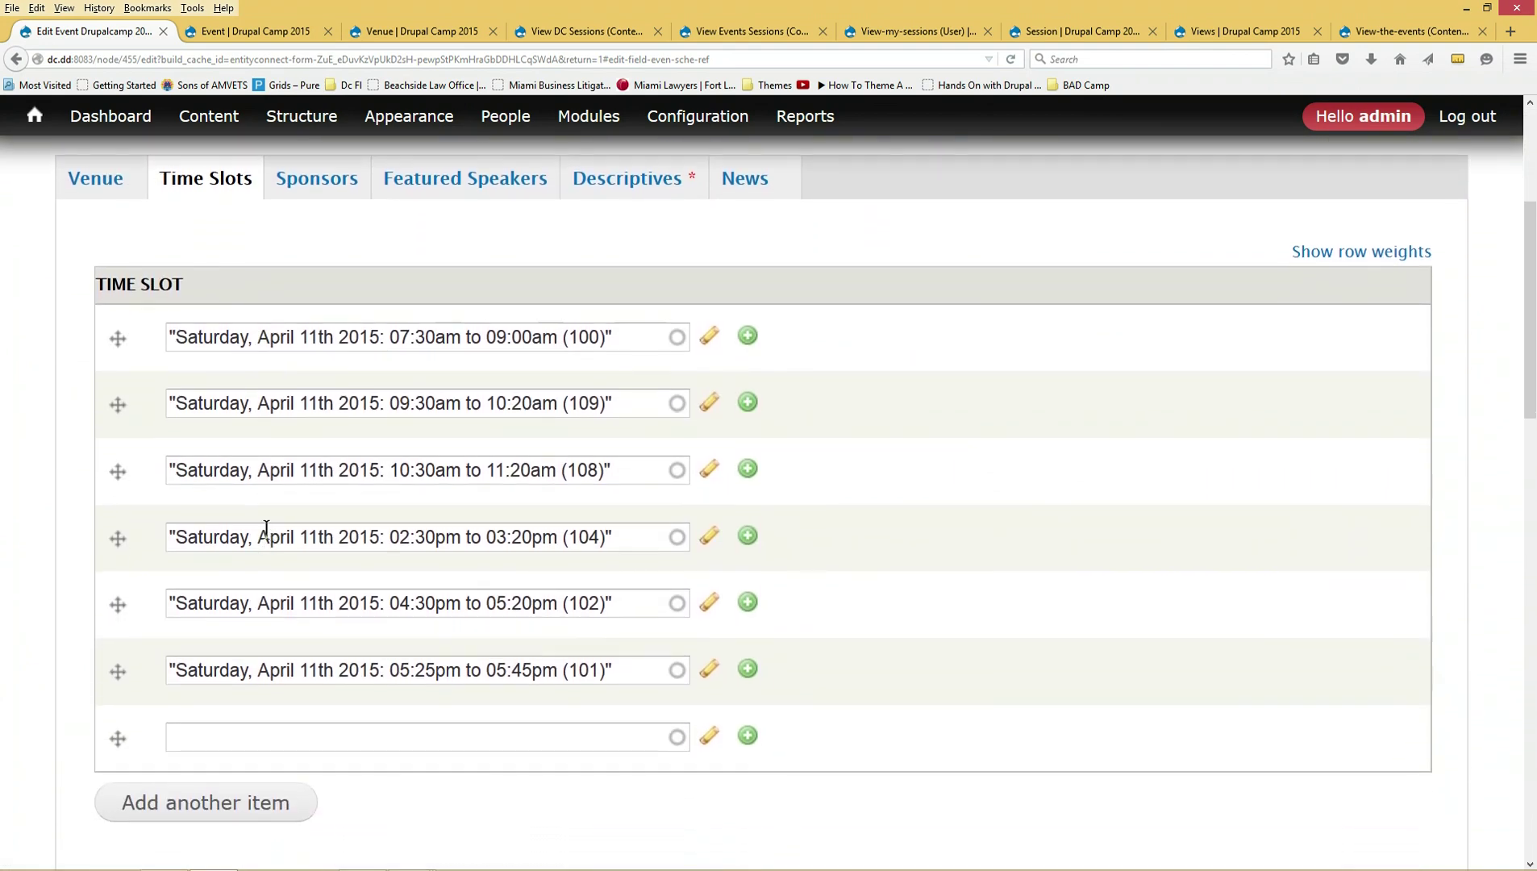
scroll(266, 529, up, 3)
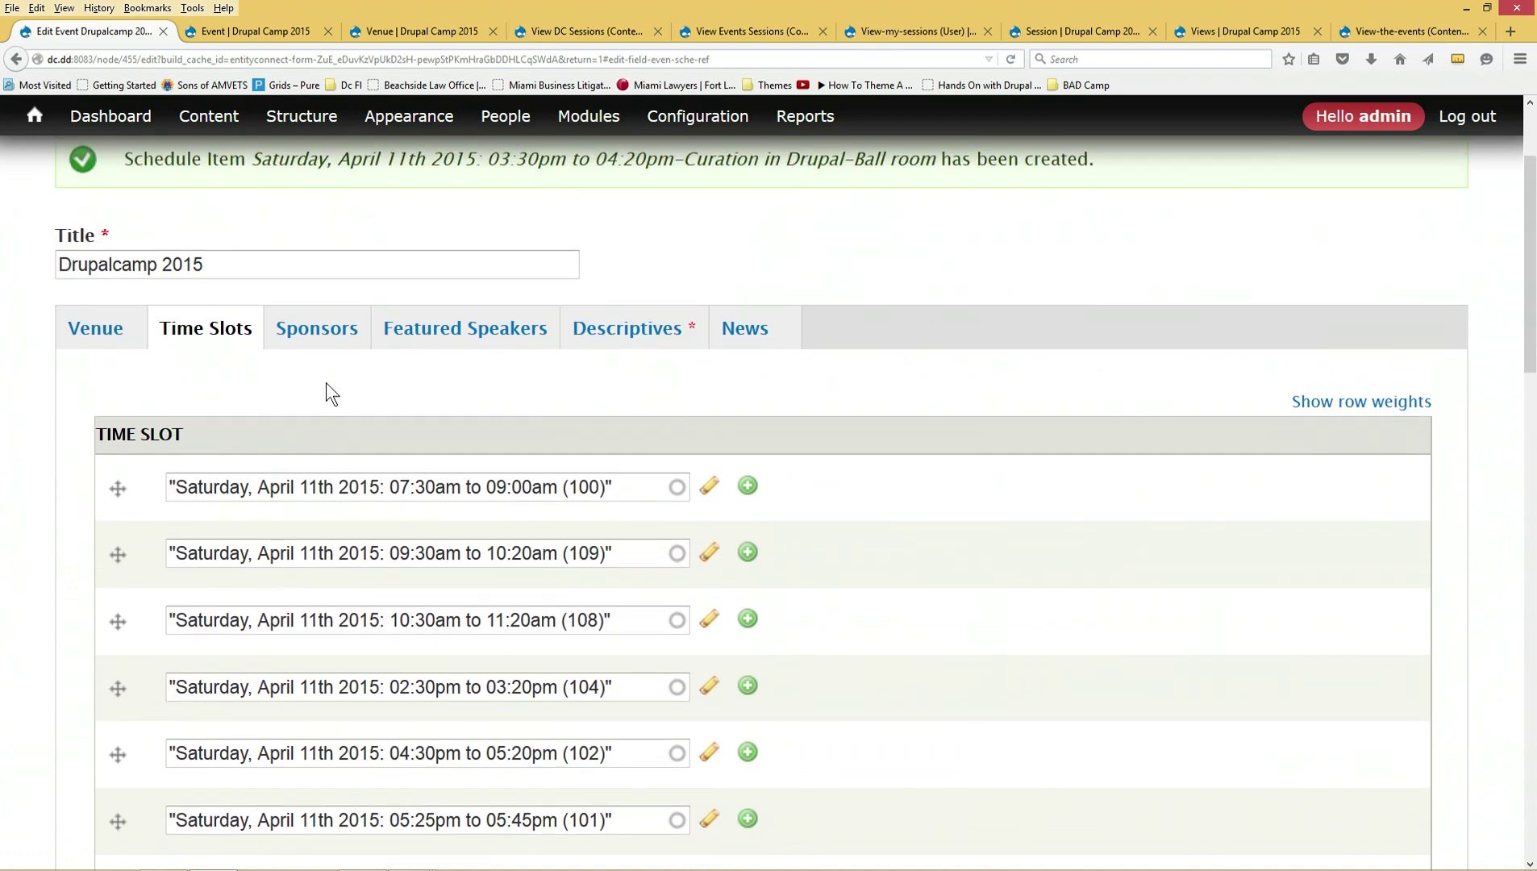
- Review the event's Sponsors, Featured Speakers and Descriptives field groups
click(326, 333)
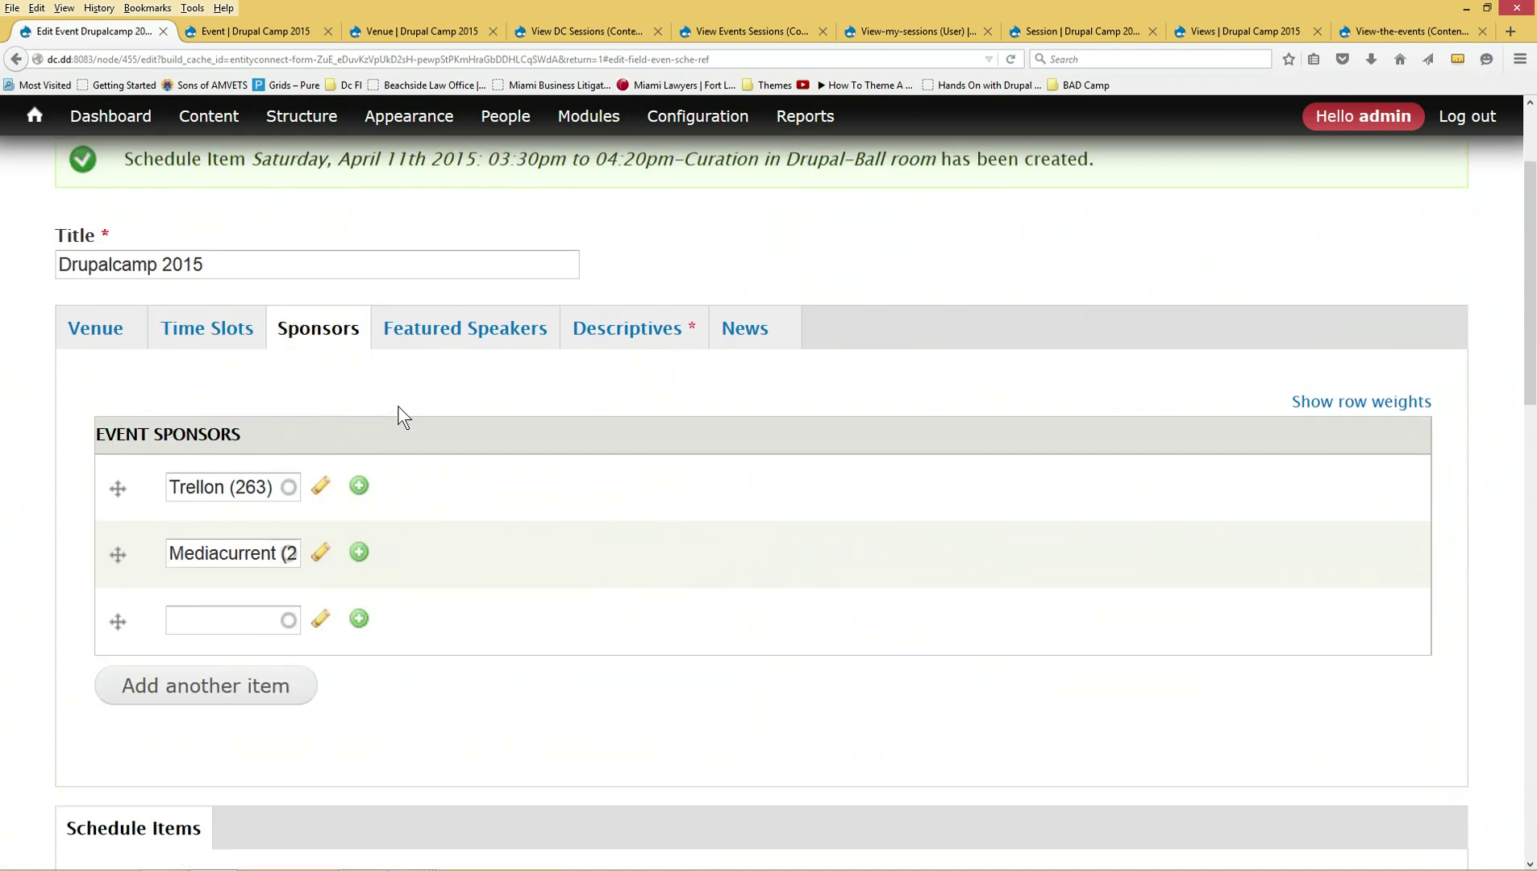
click(461, 335)
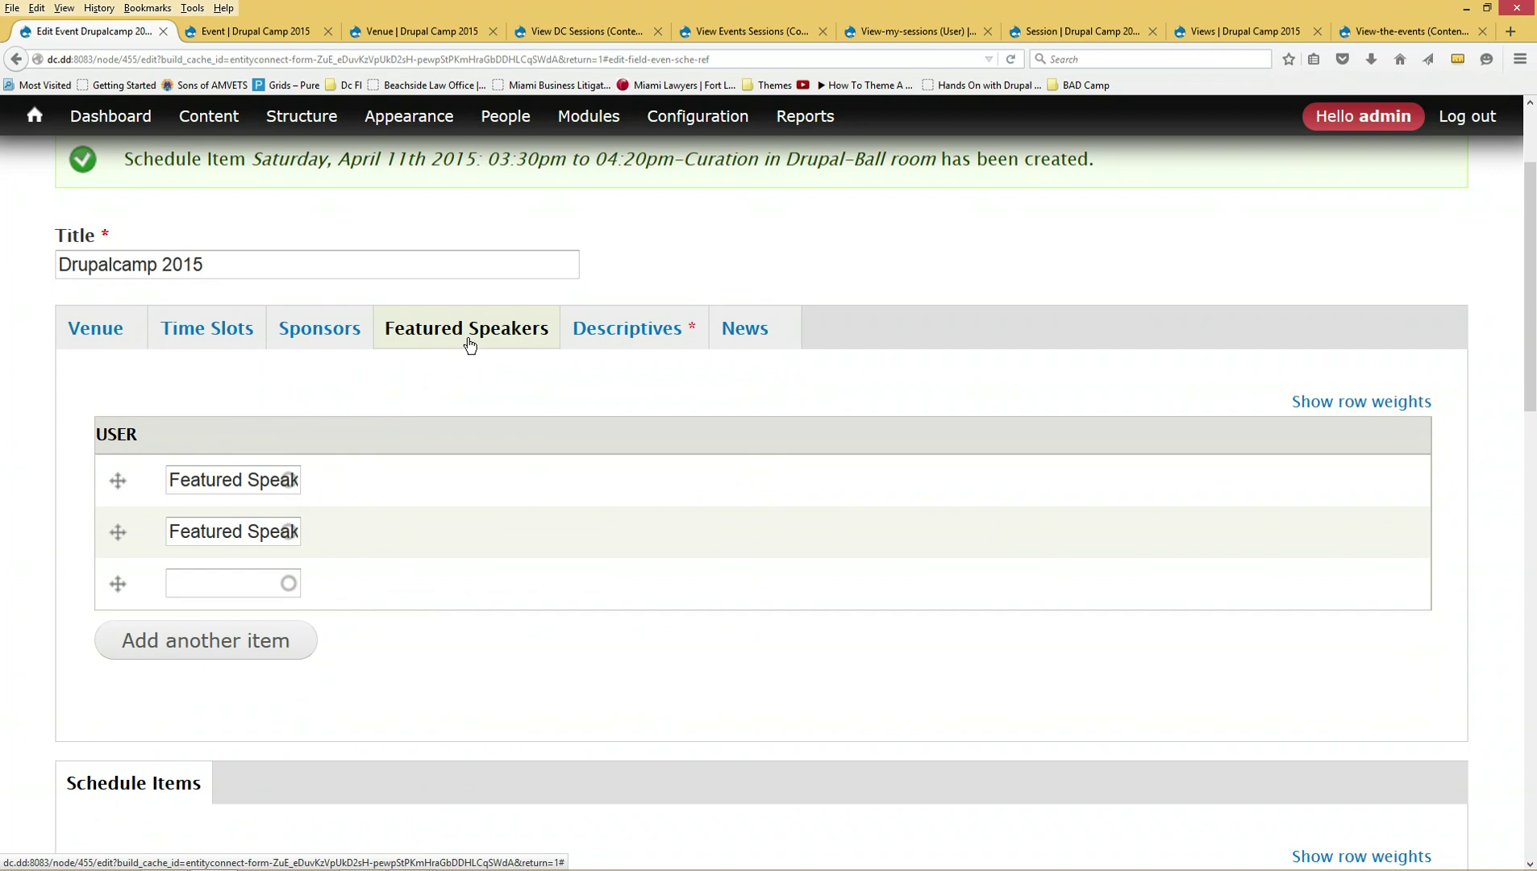
click(615, 331)
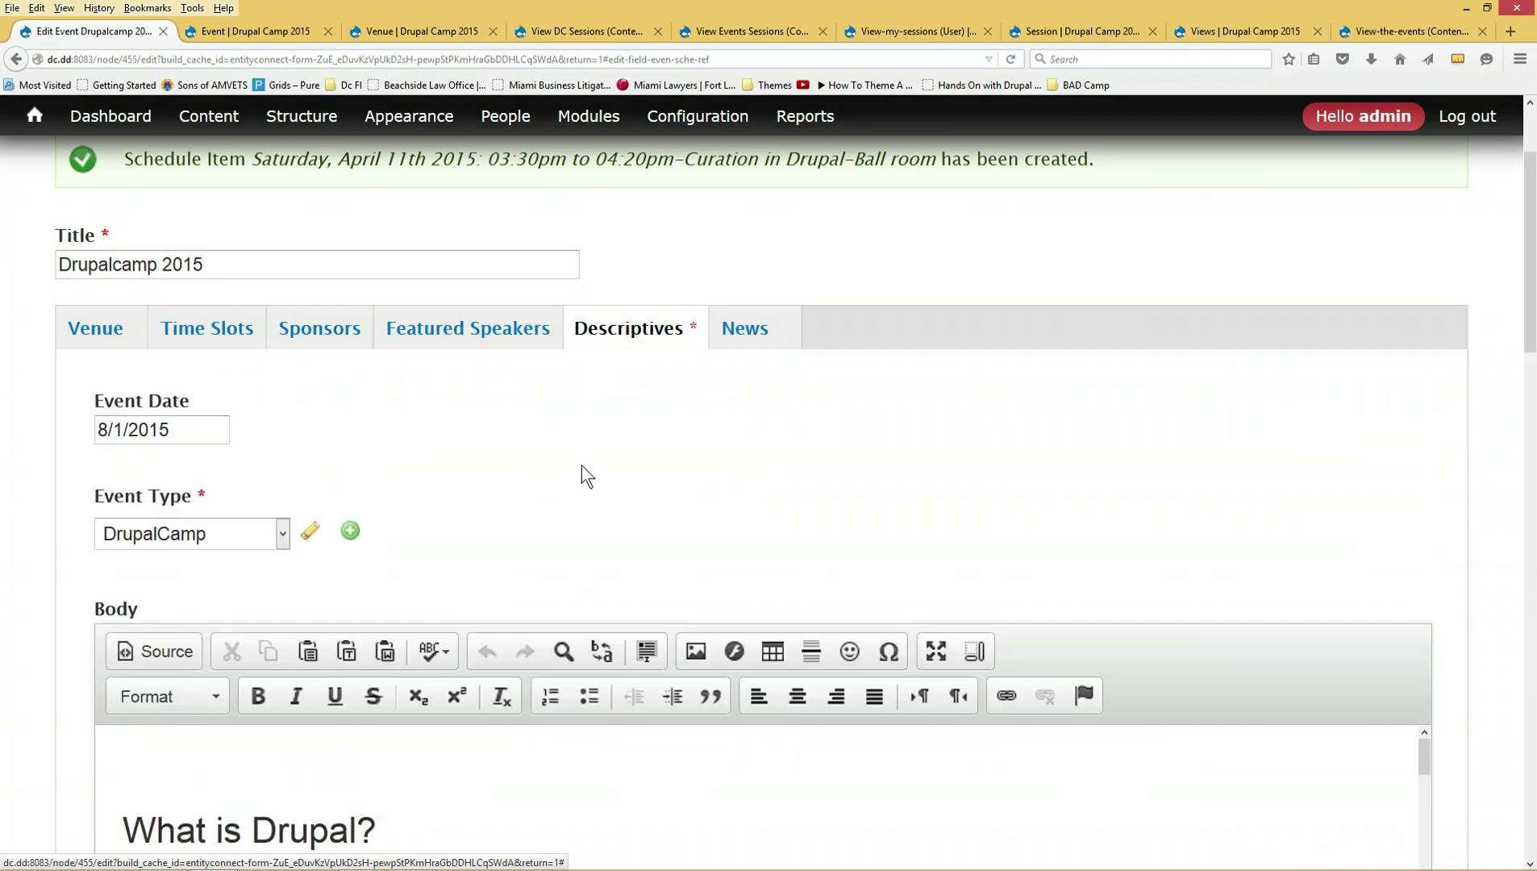
scroll(583, 483, down, 3)
scroll(591, 483, down, 5)
scroll(591, 484, up, 10)
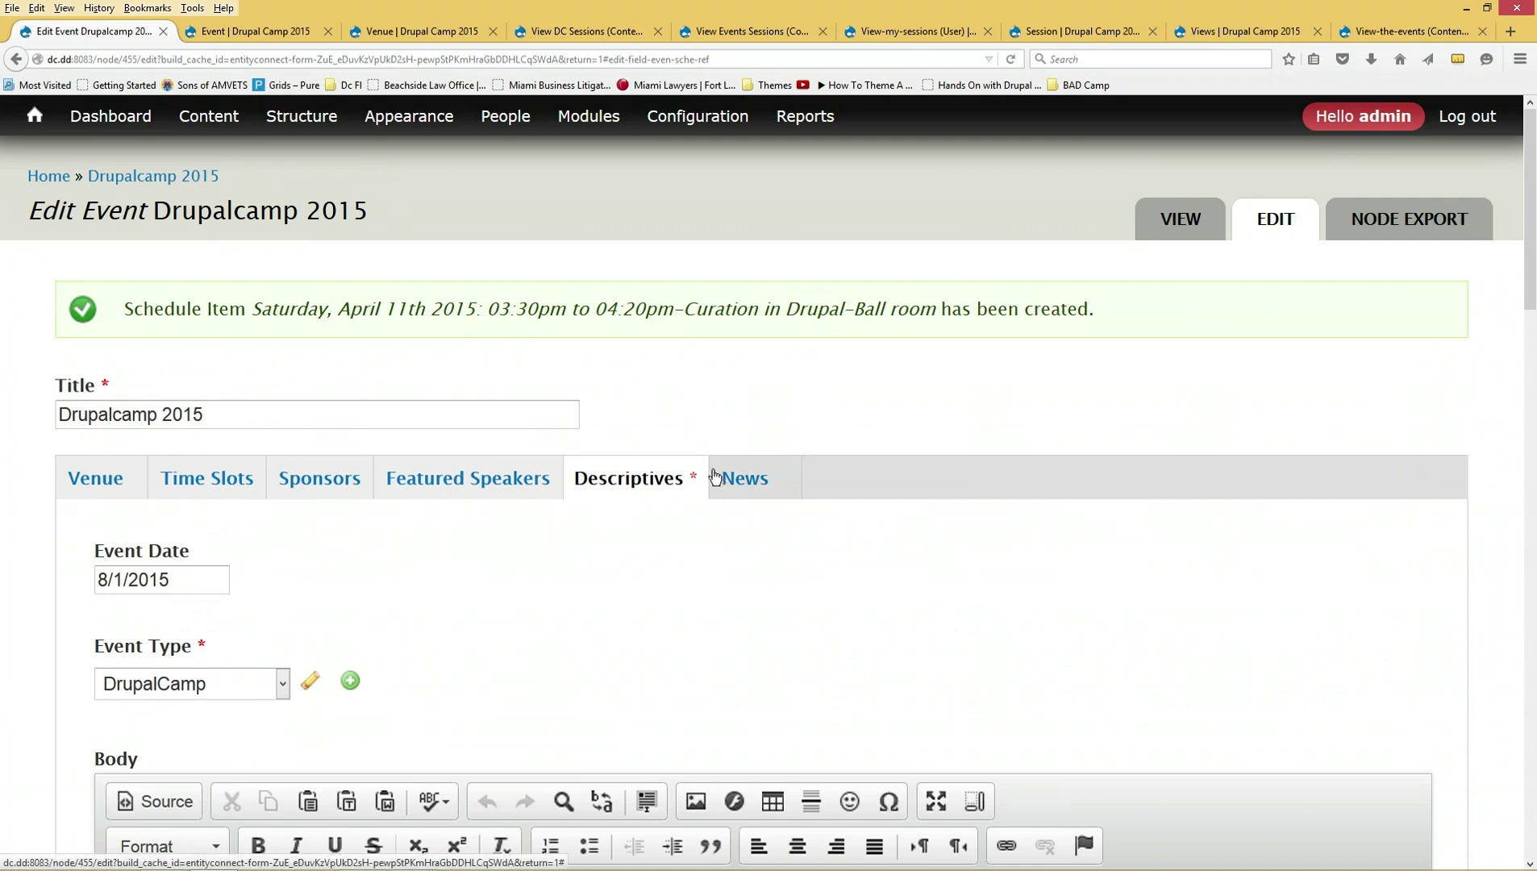
- Review the event's News references
click(735, 475)
scroll(737, 629, down, 3)
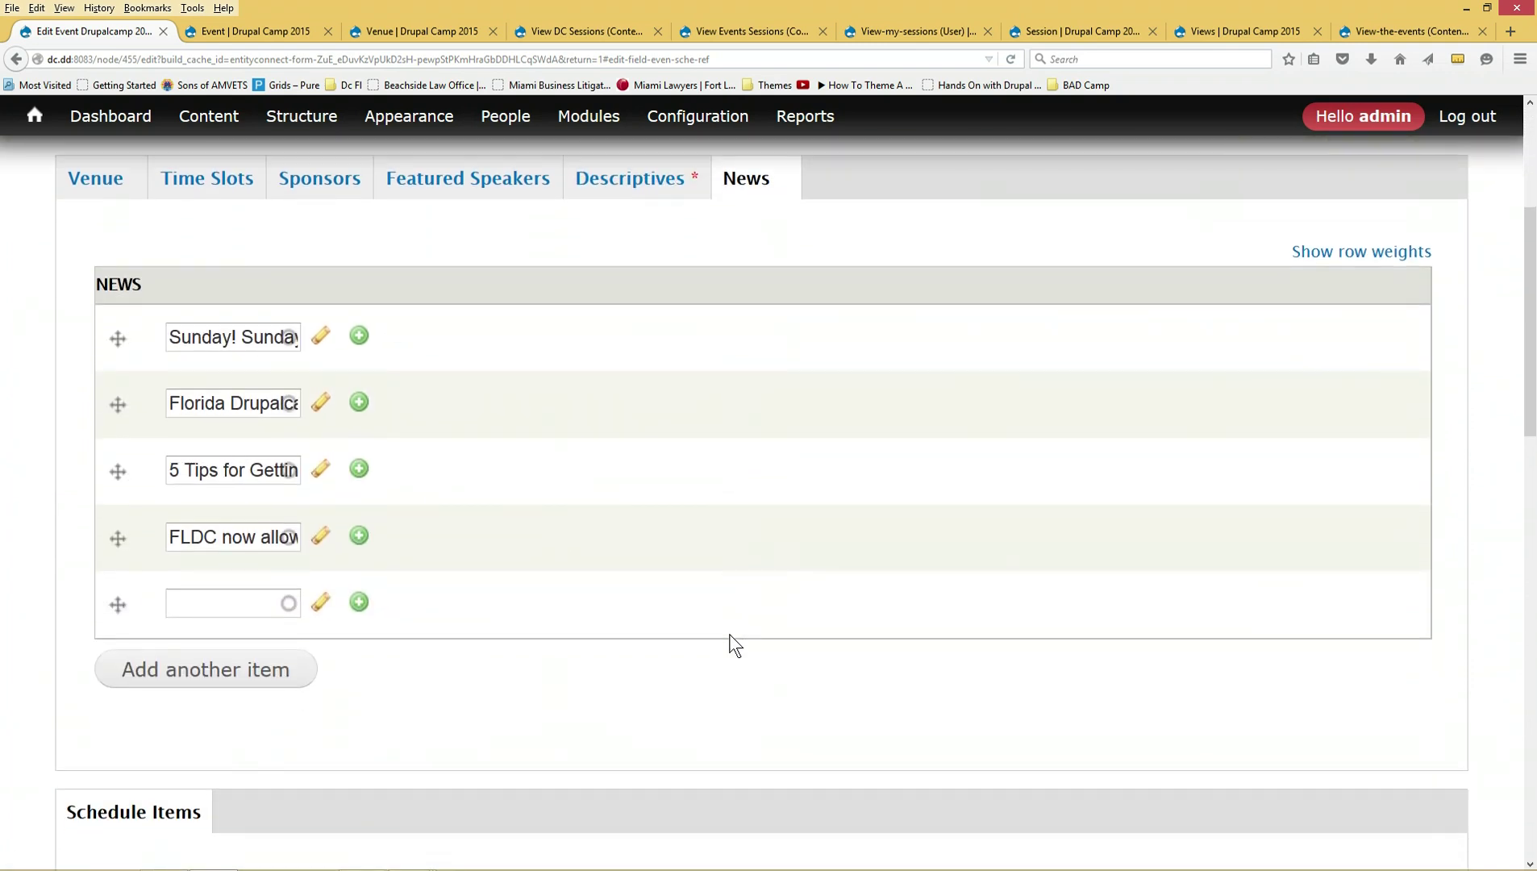
scroll(729, 634, up, 2)
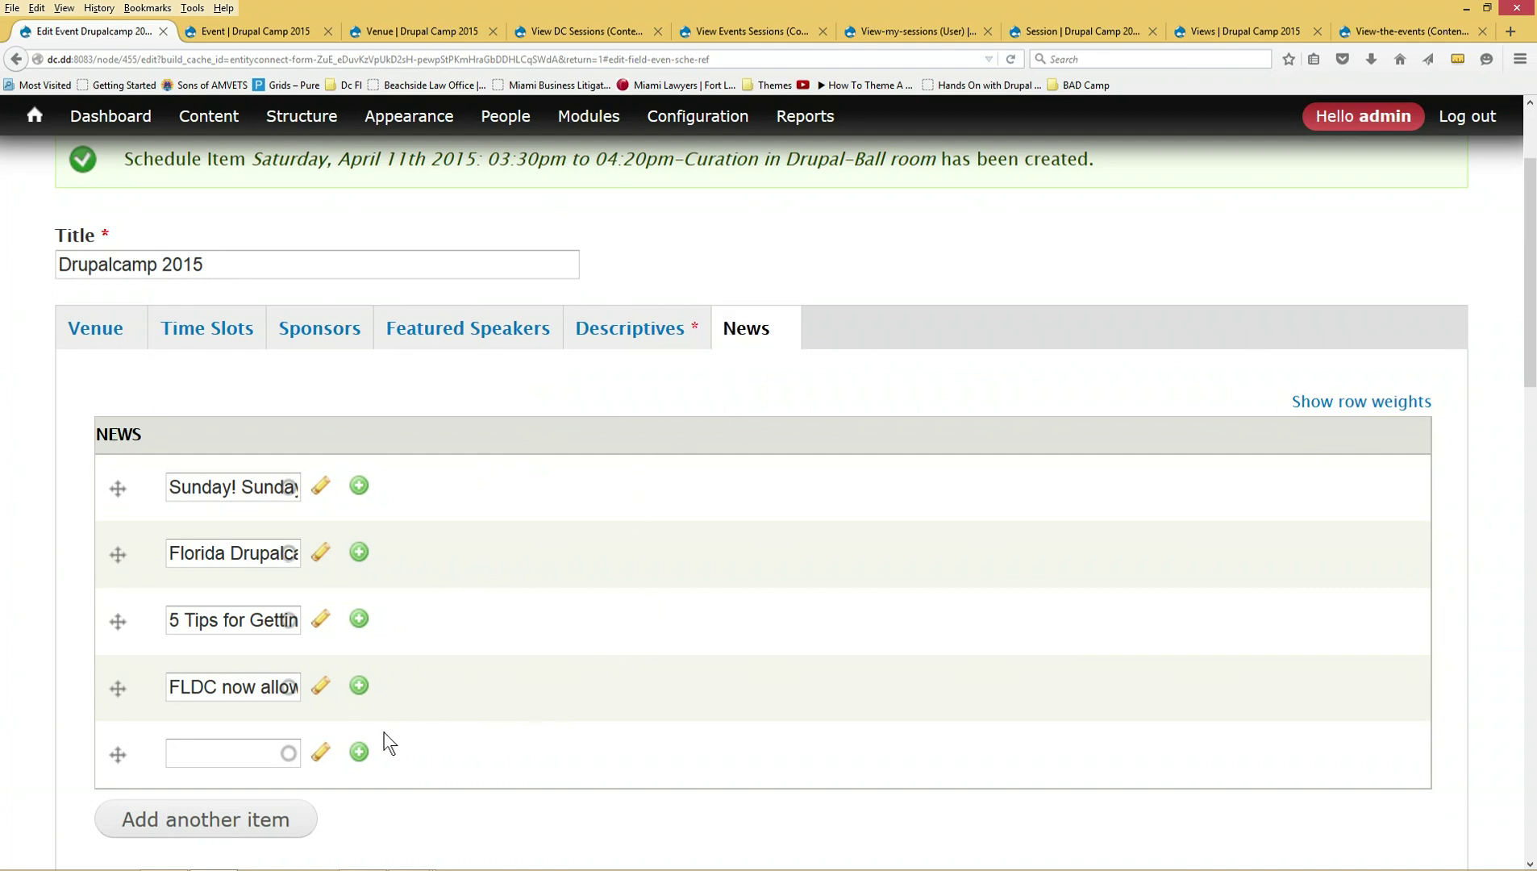
- Open the Create News form from the empty News item's add option, and return to the event edit form
click(360, 753)
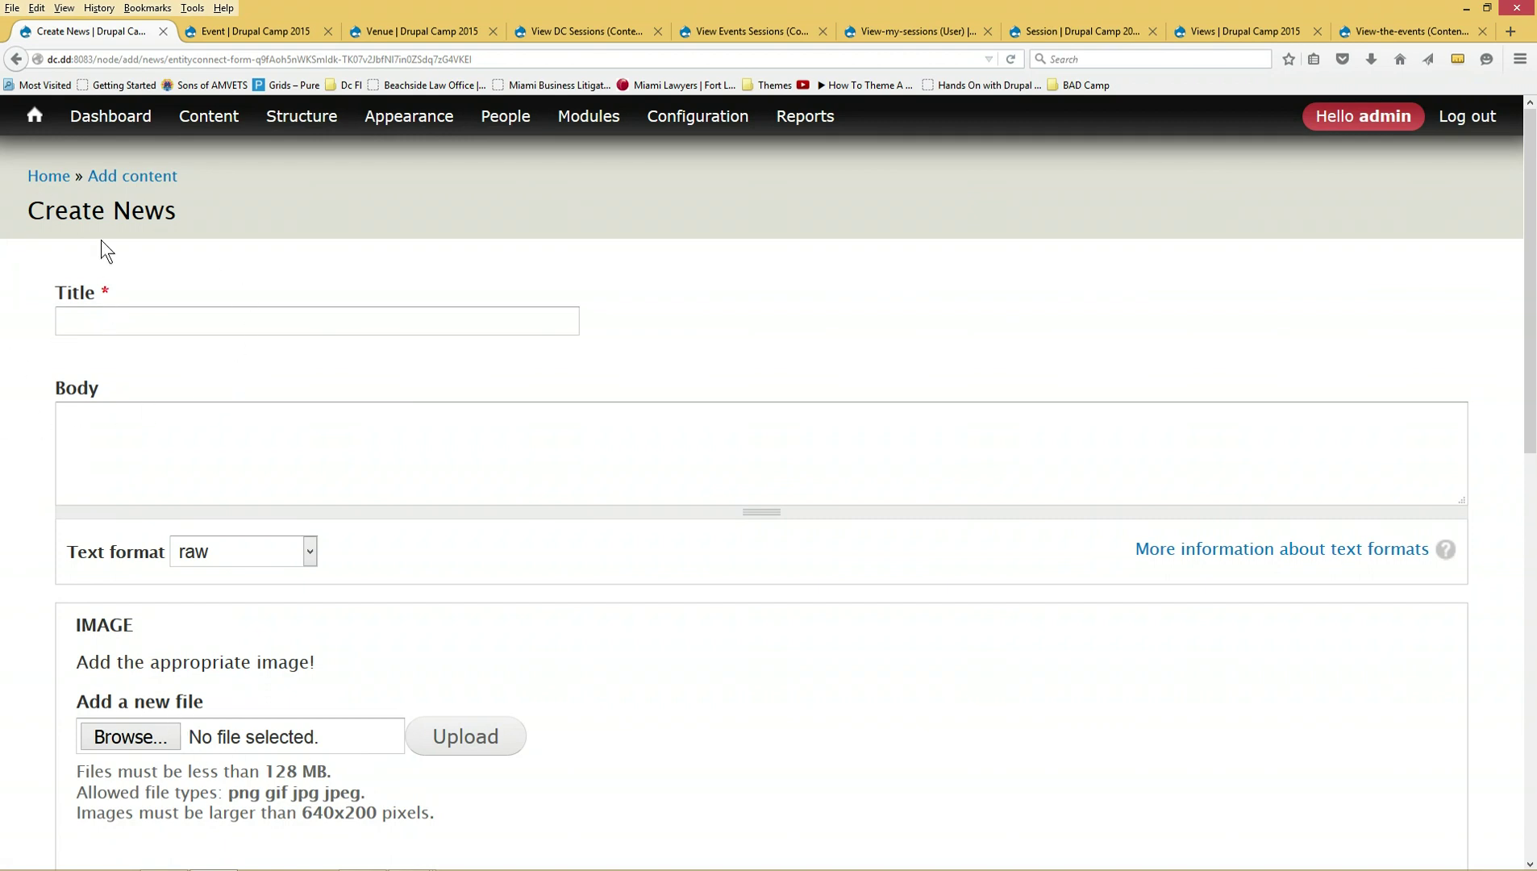
click(18, 59)
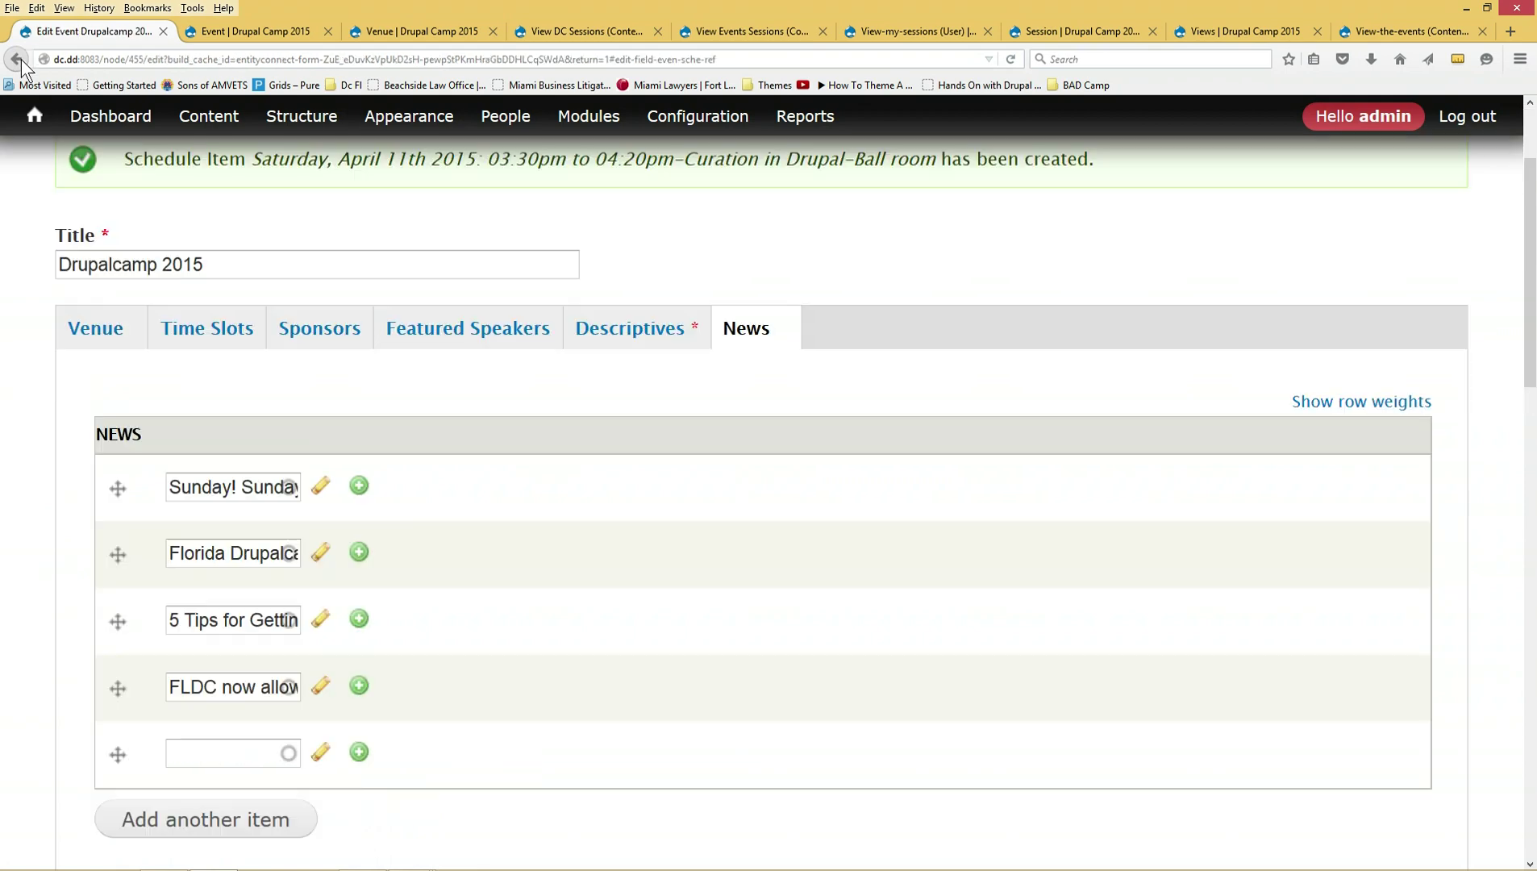
click(998, 226)
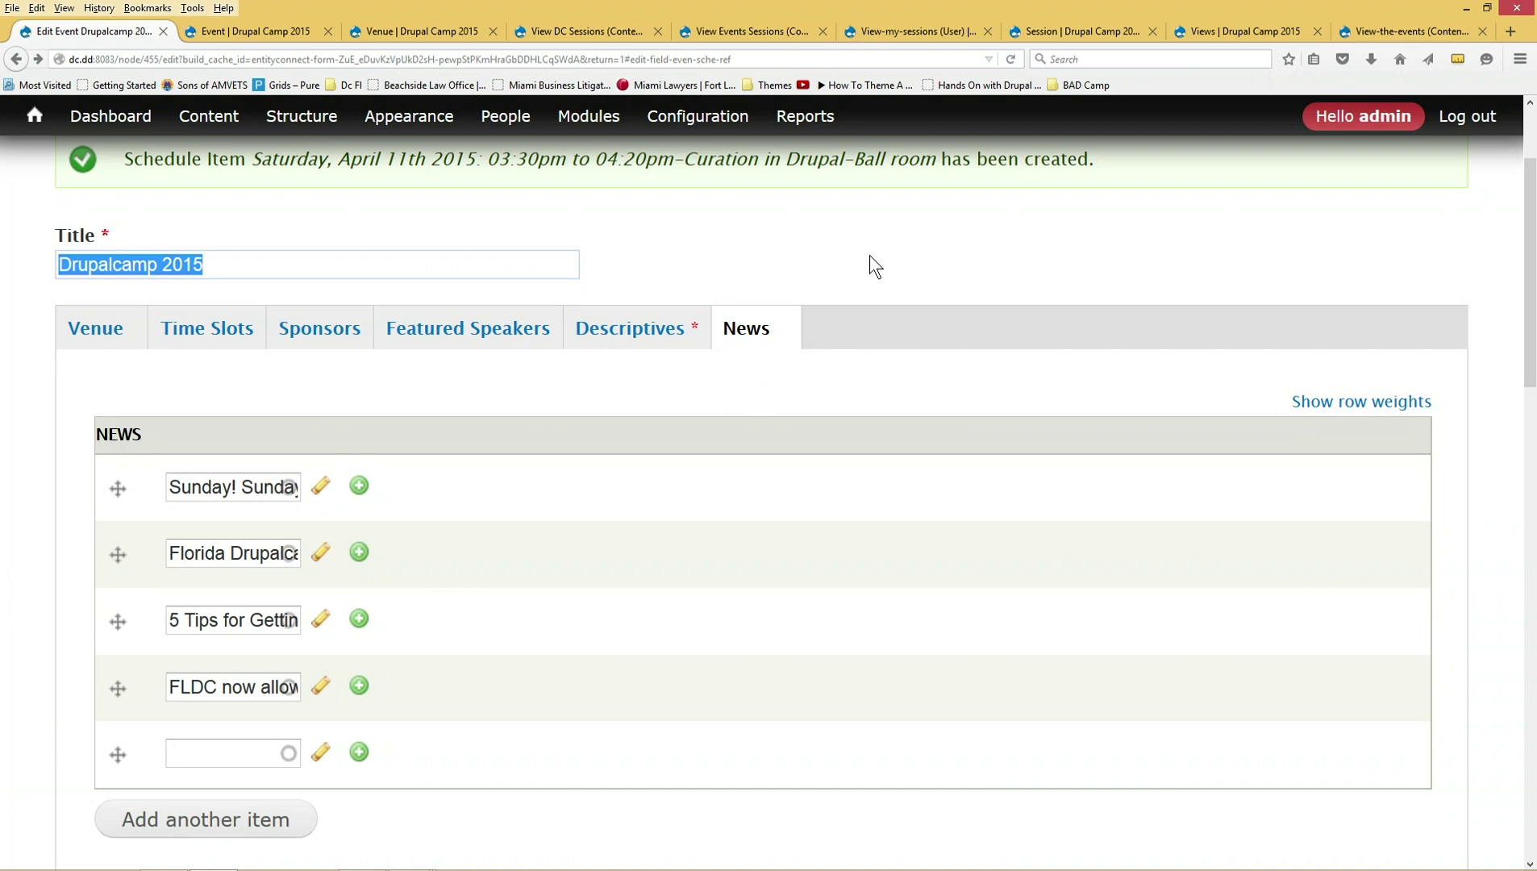
- View the published Drupalcamp 2015 event page and read through its event description down to the Schedule Sessions link
scroll(749, 238, up, 3)
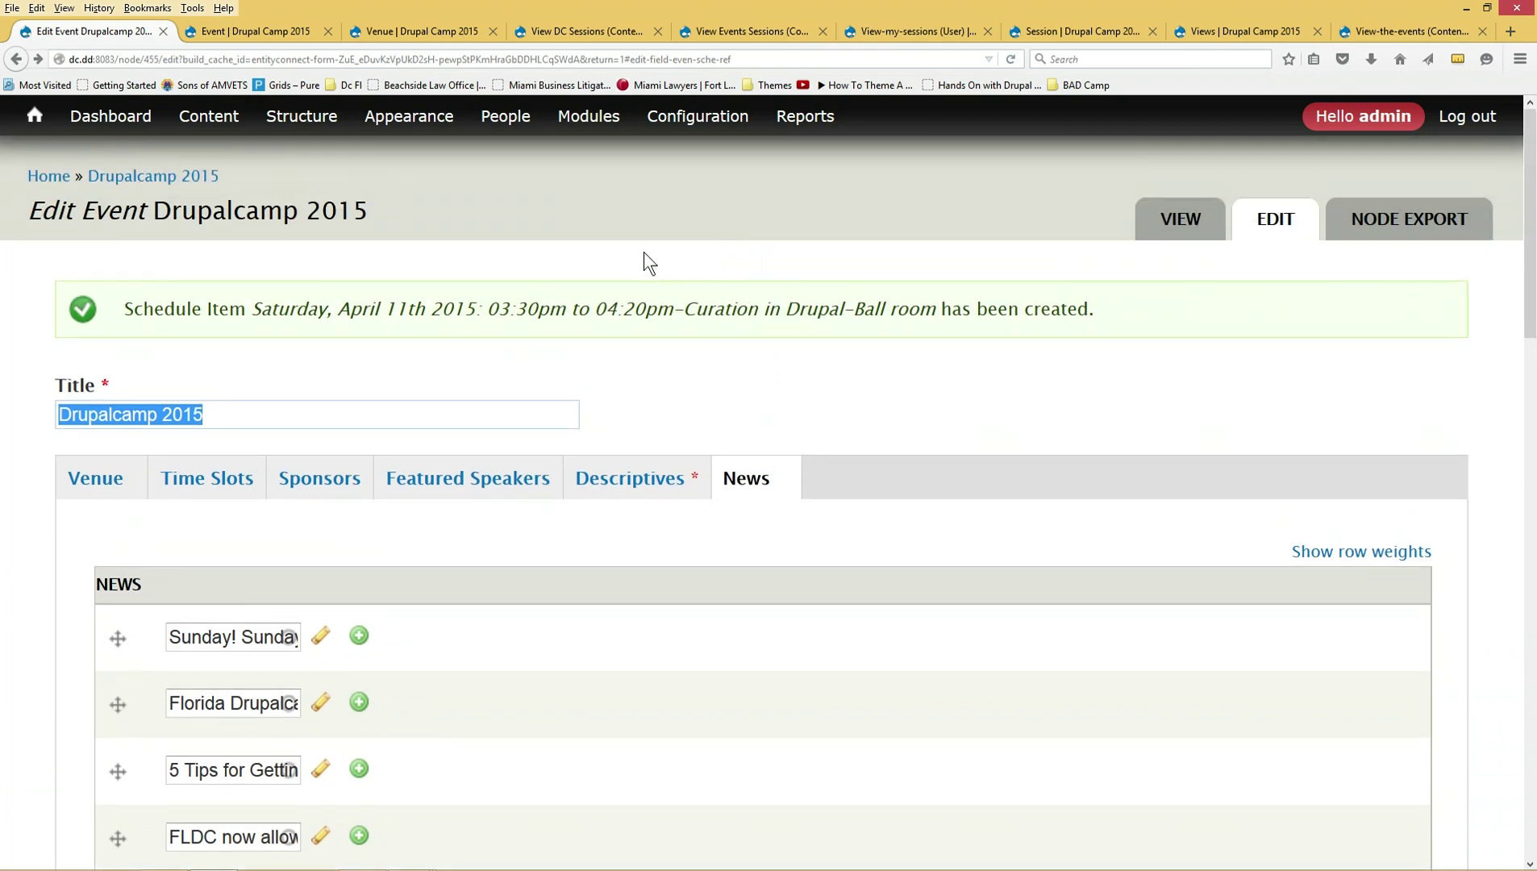
click(1161, 229)
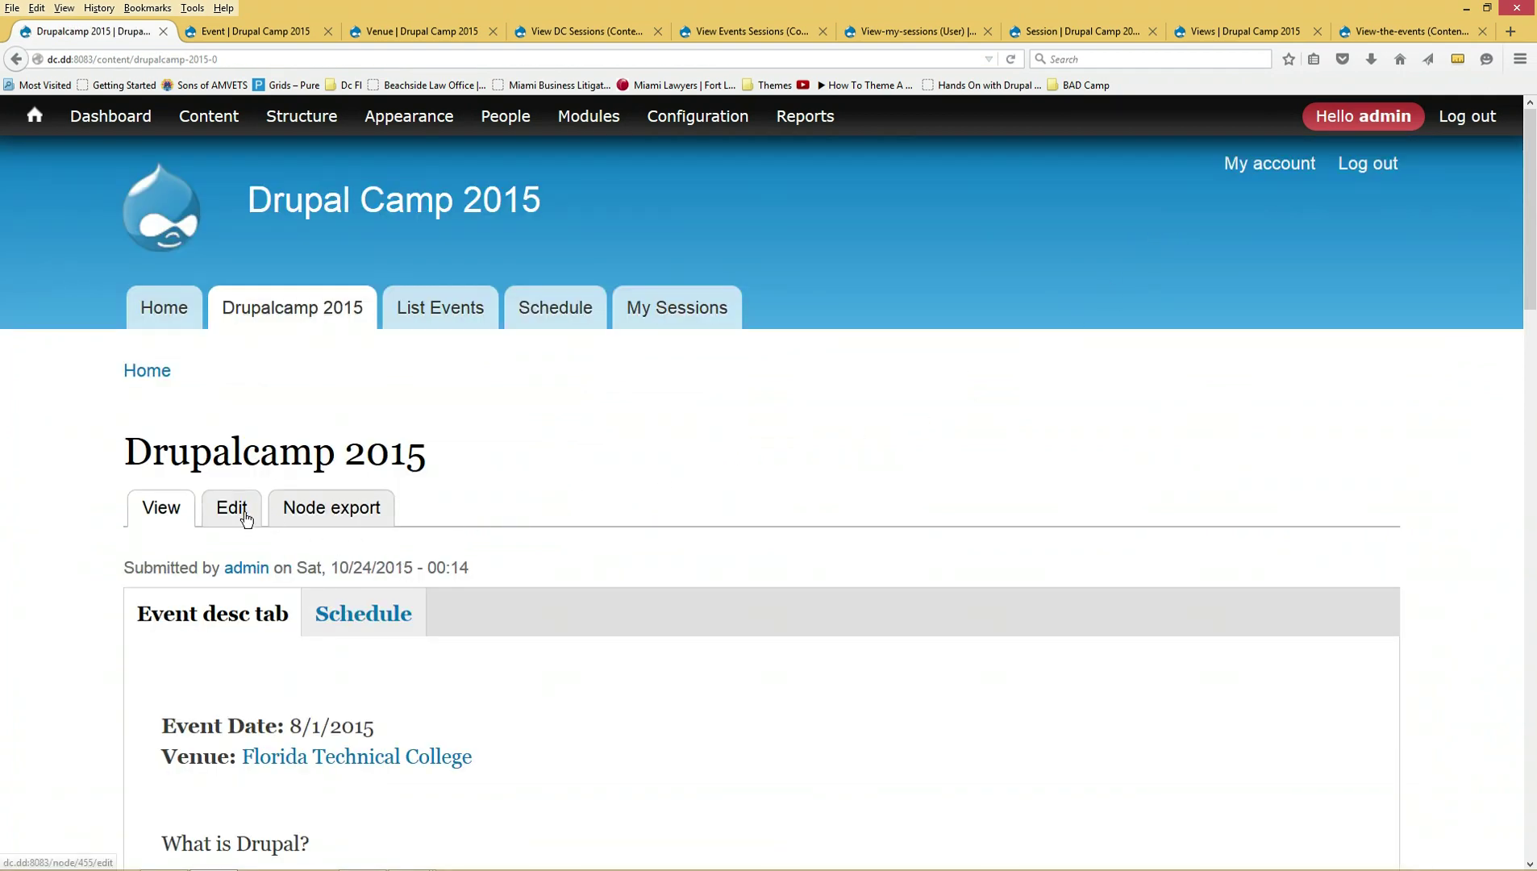
scroll(415, 718, down, 5)
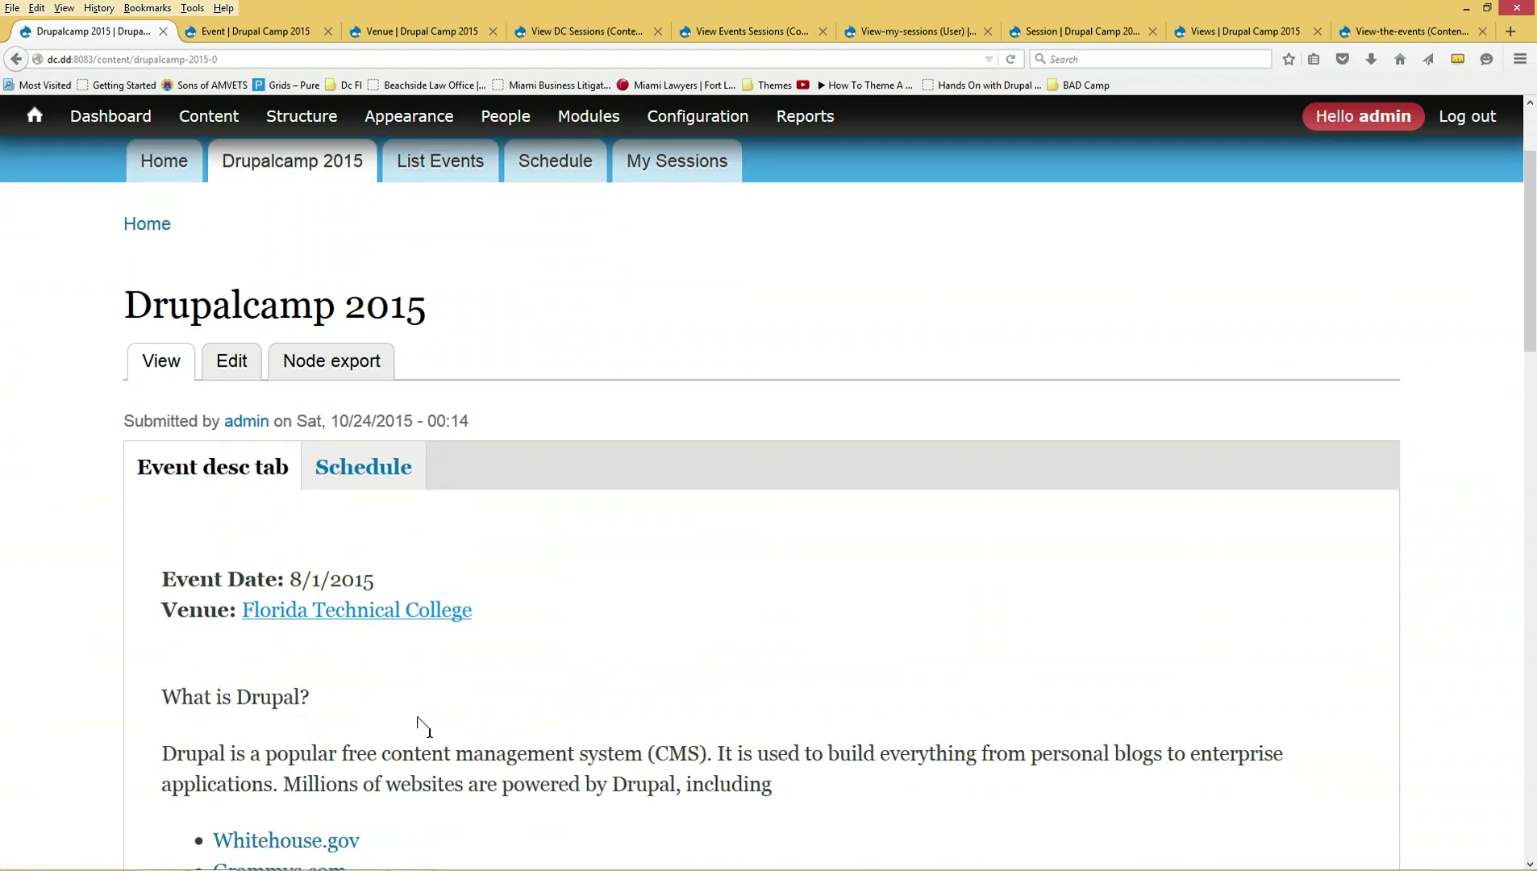
scroll(432, 716, down, 7)
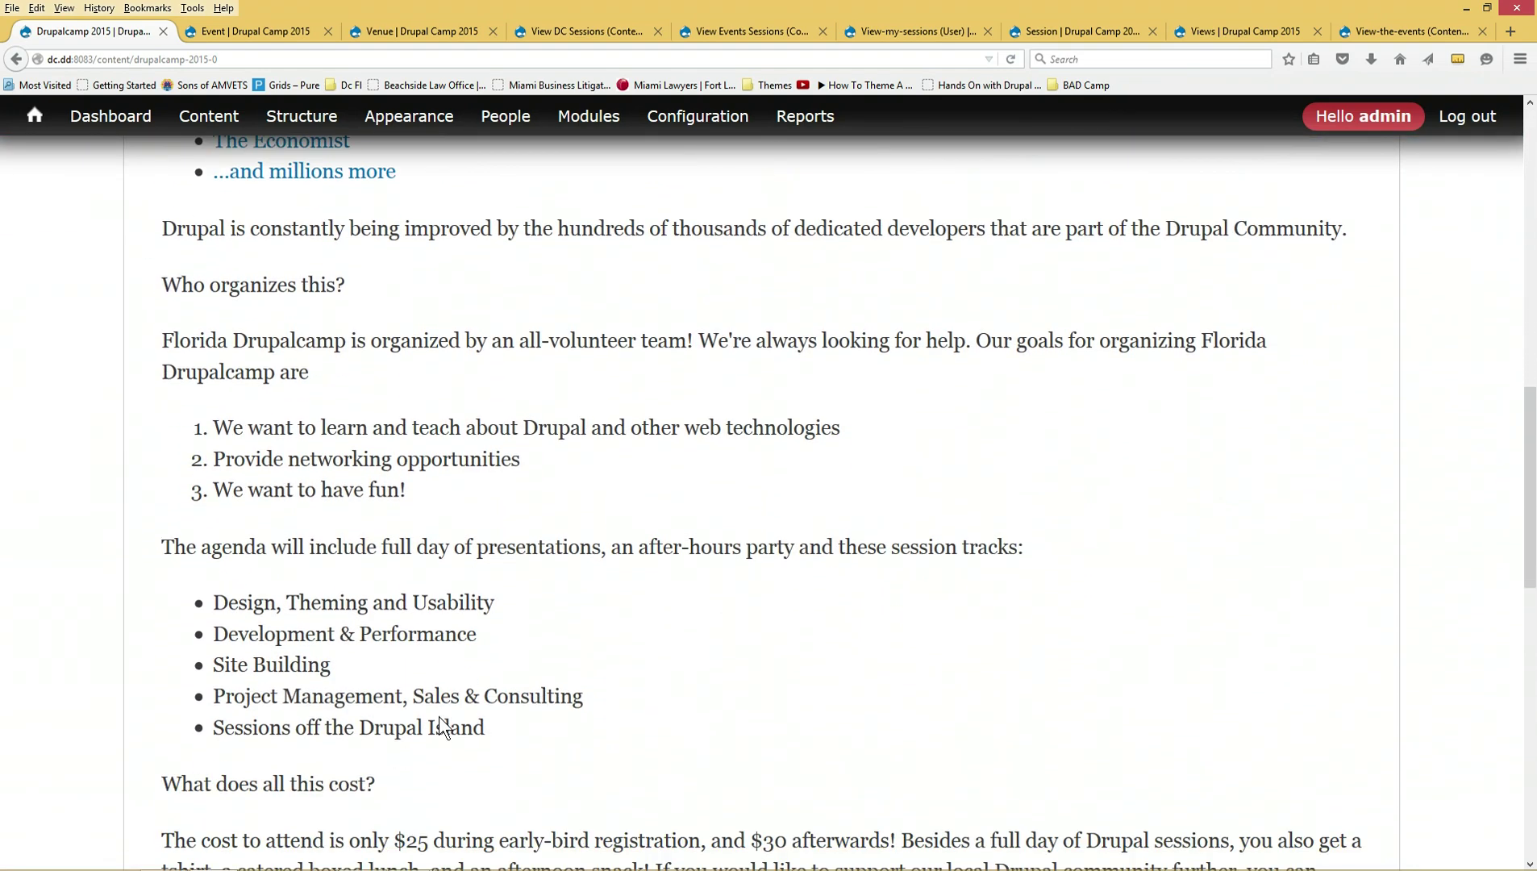
scroll(440, 716, down, 9)
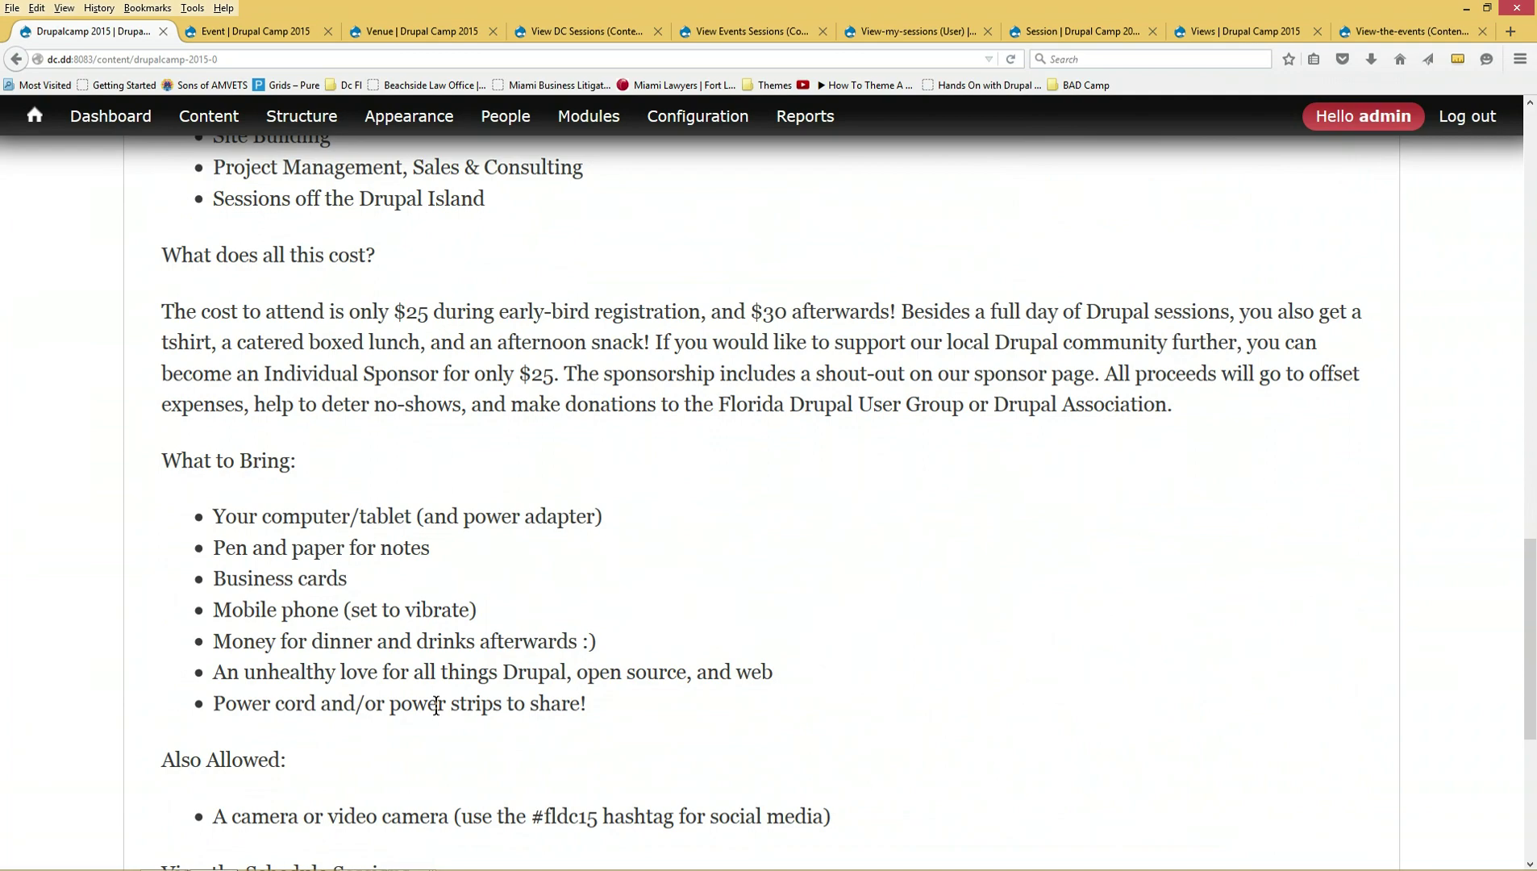
scroll(429, 709, down, 1)
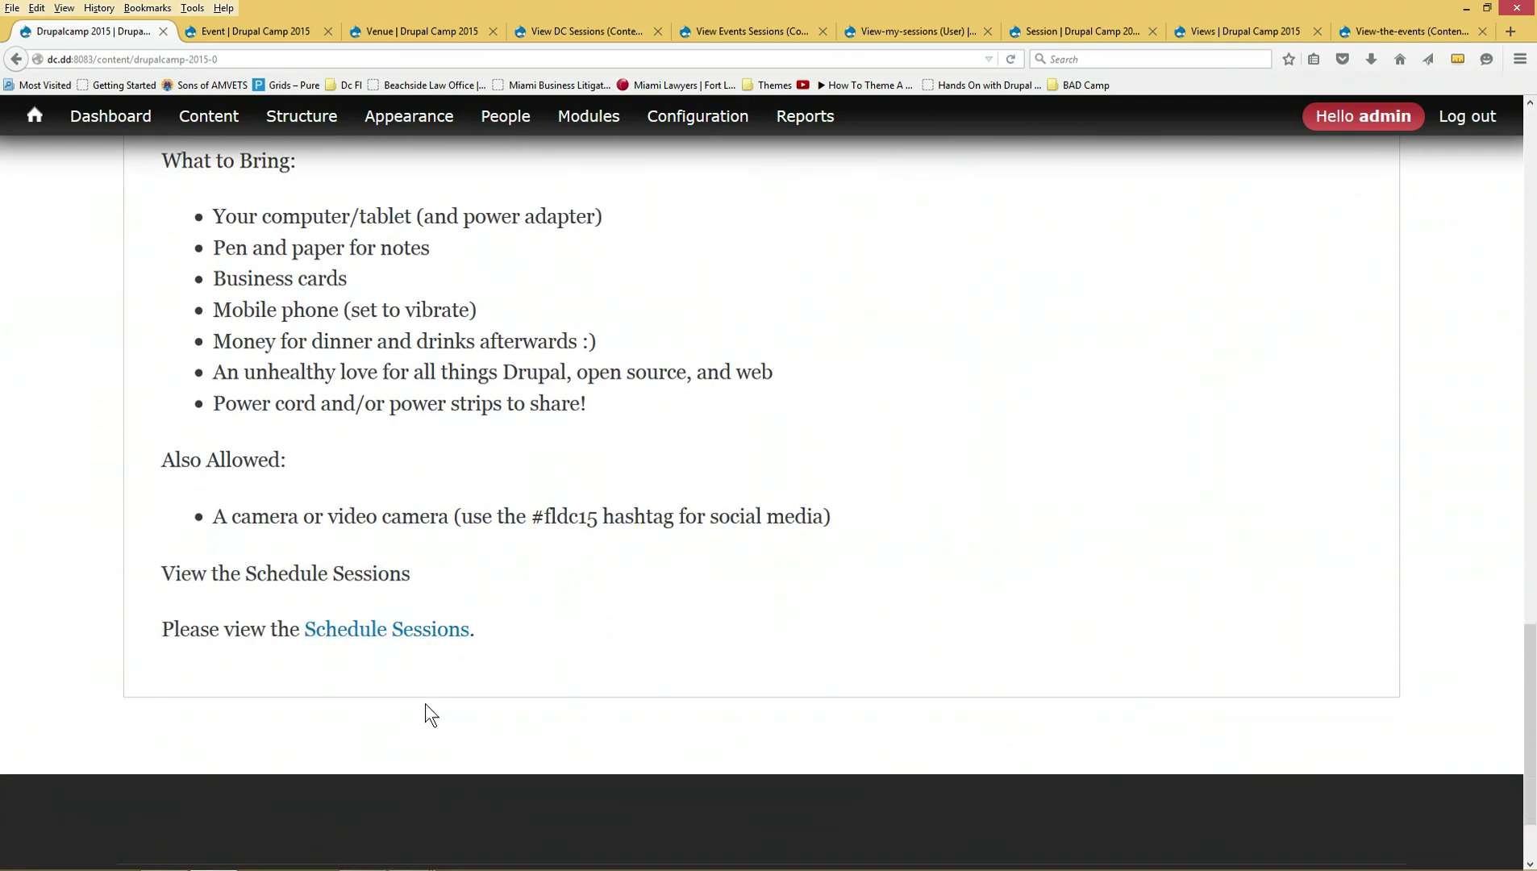
- View the Schedule section of the Drupalcamp 2015 event page
scroll(425, 704, up, 20)
scroll(328, 521, up, 2)
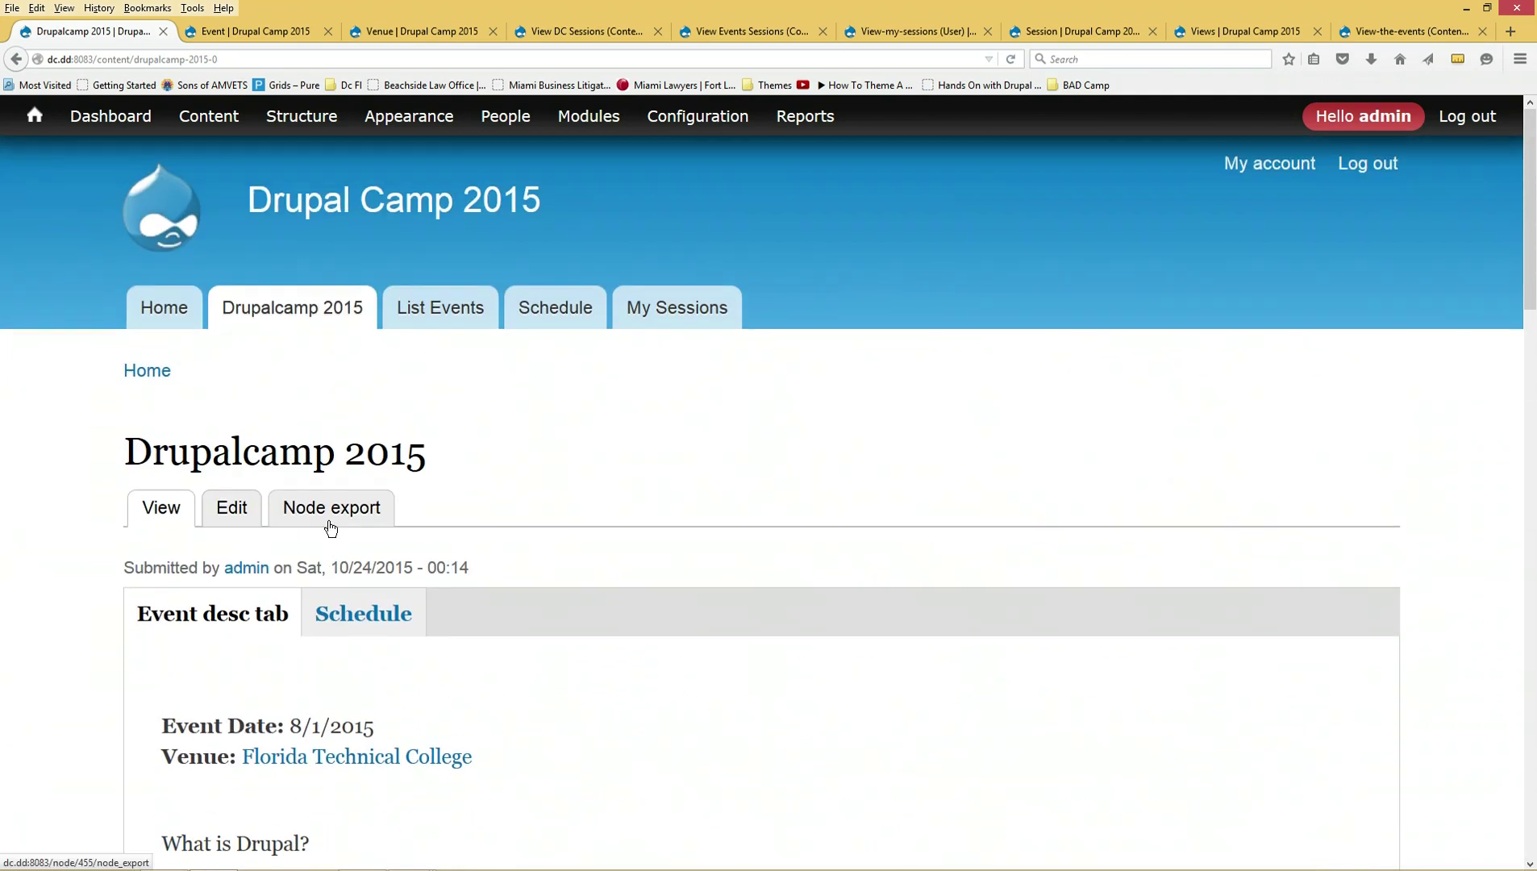
click(345, 621)
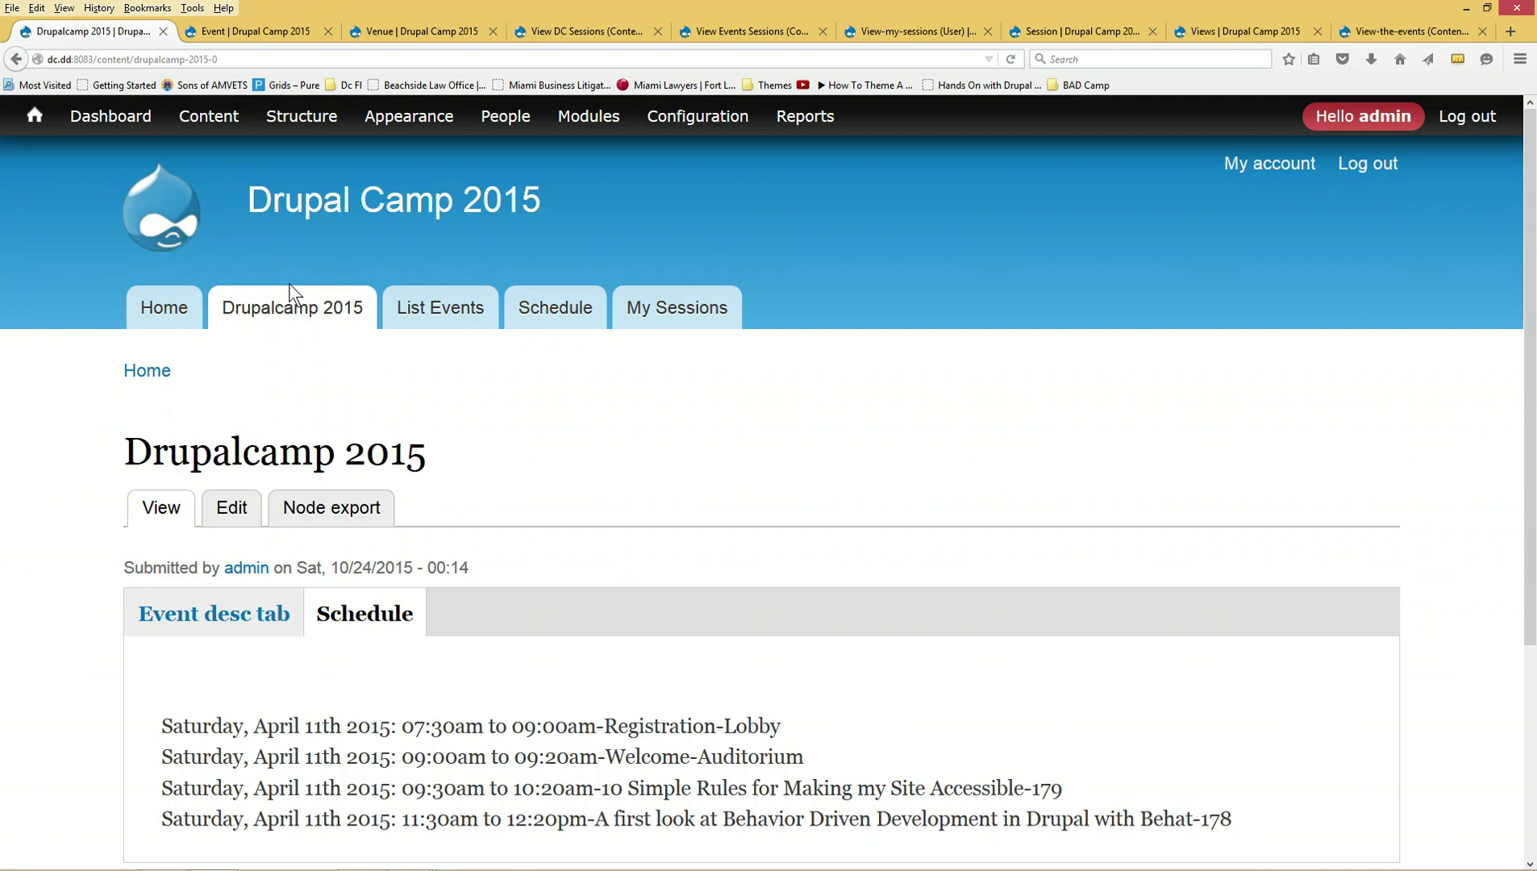
- Browse the session views, return to the View DC Sessions edit page and look at its list of addable relationships
click(689, 29)
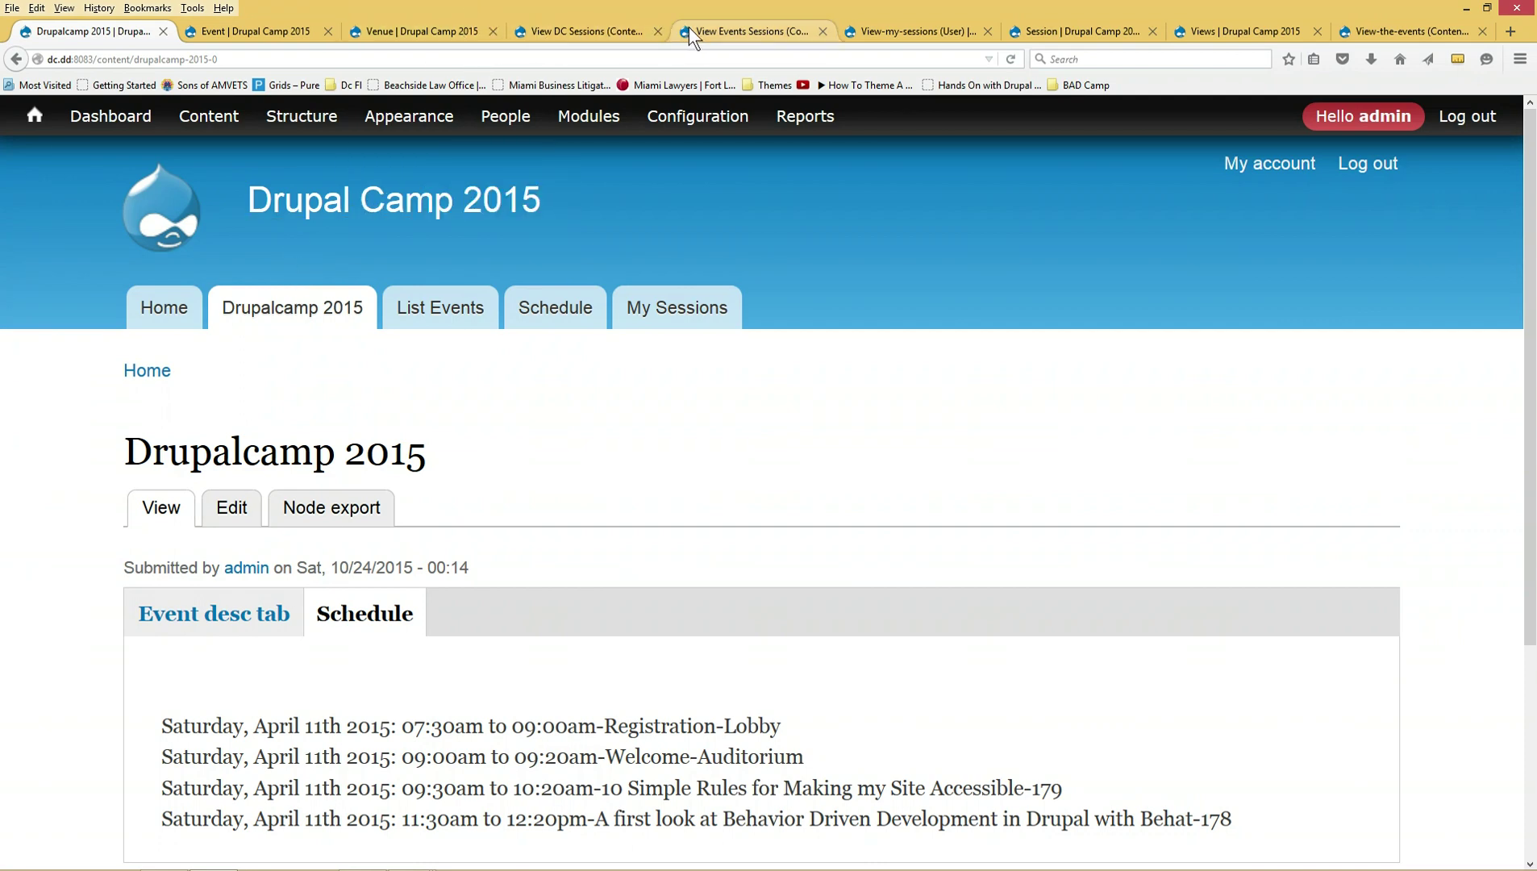
click(599, 32)
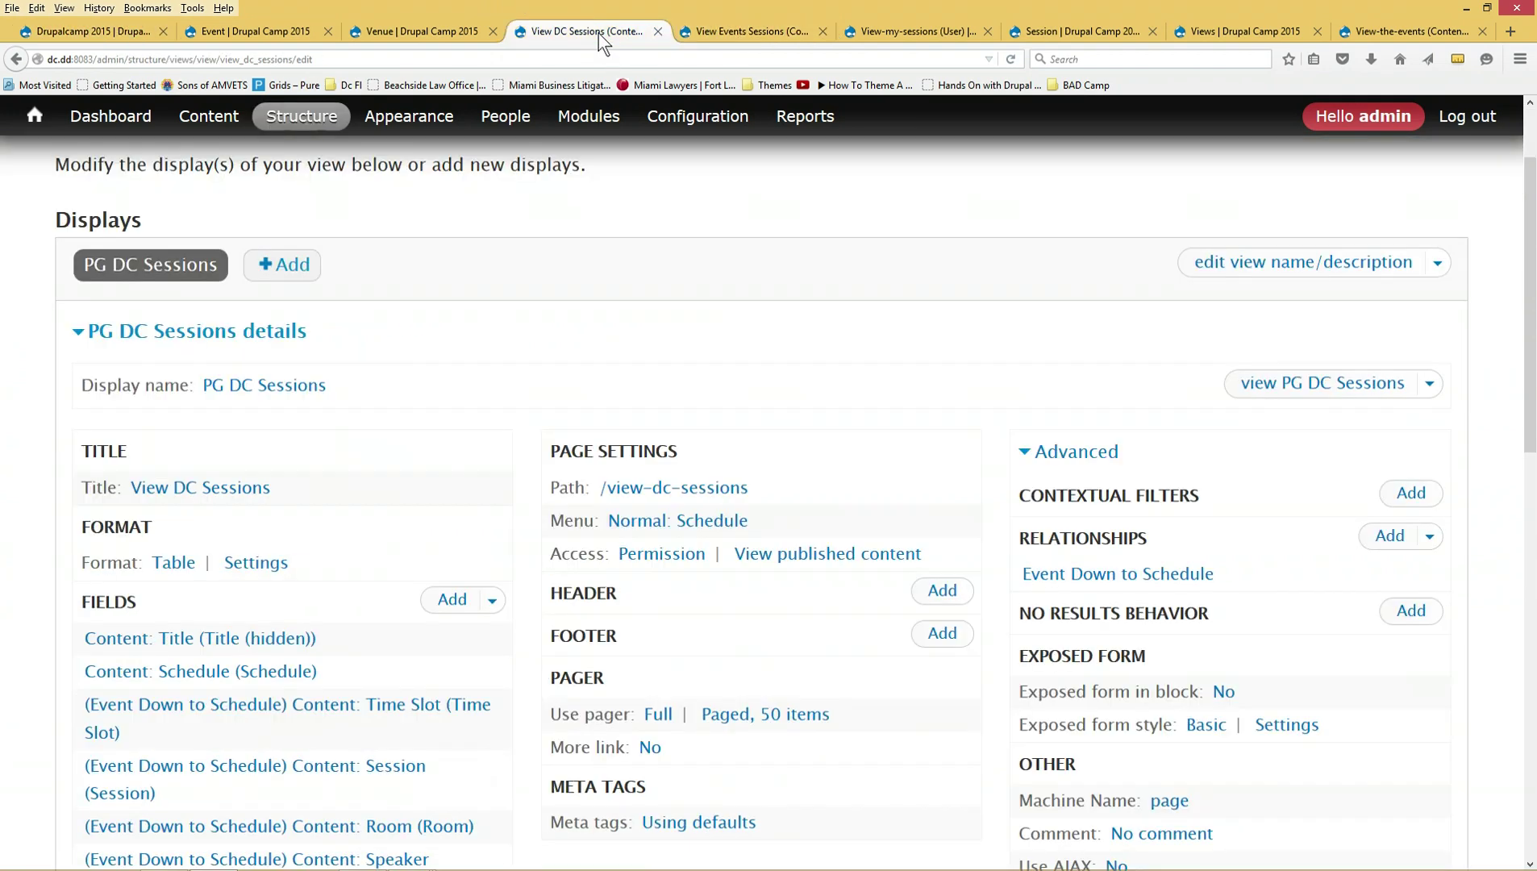
click(879, 21)
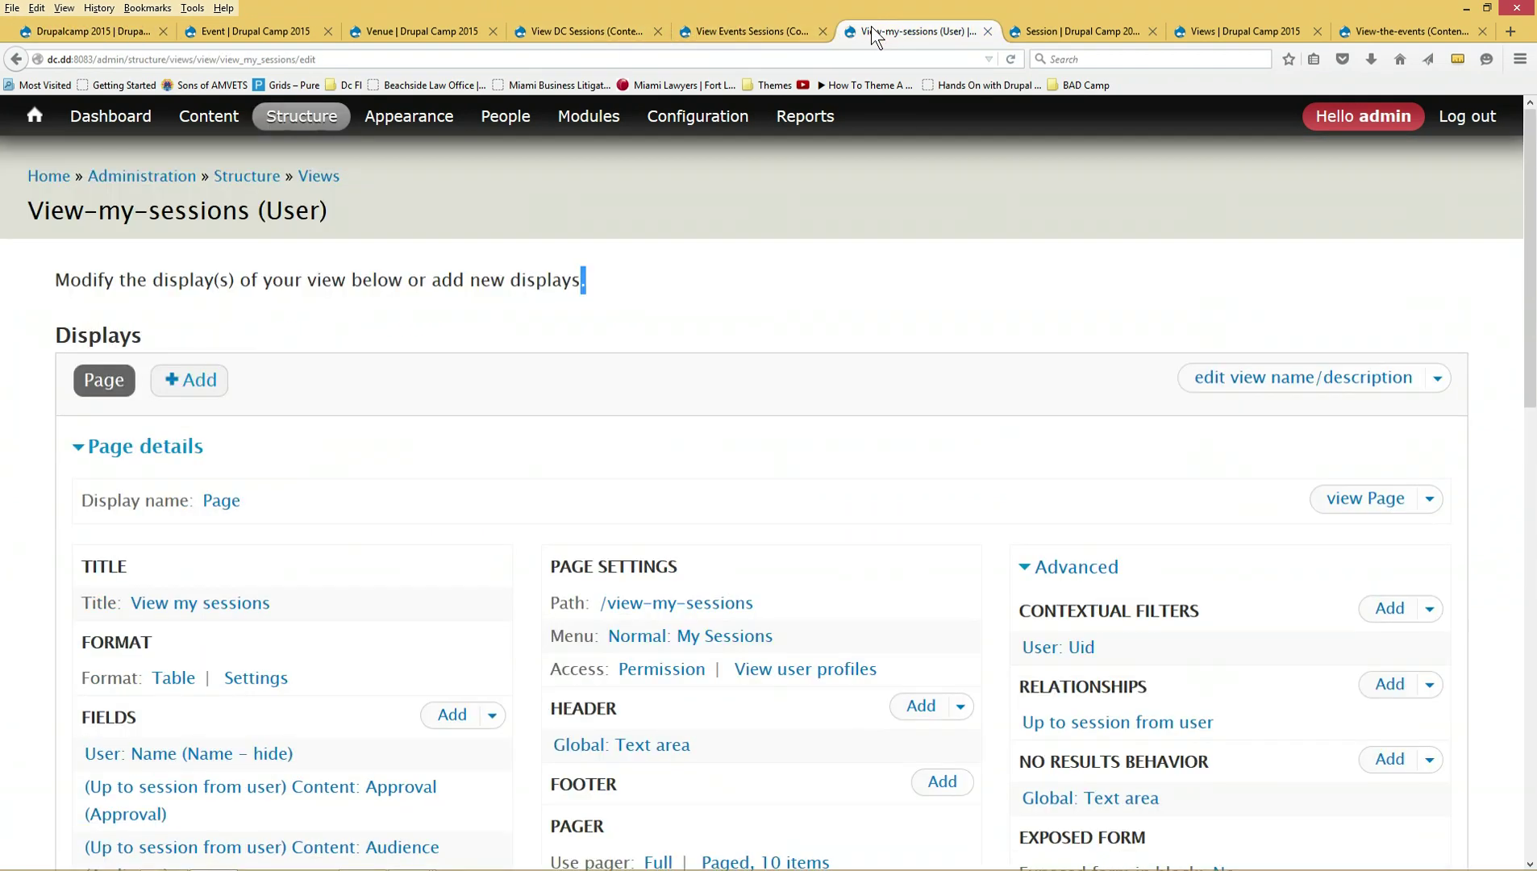
click(734, 34)
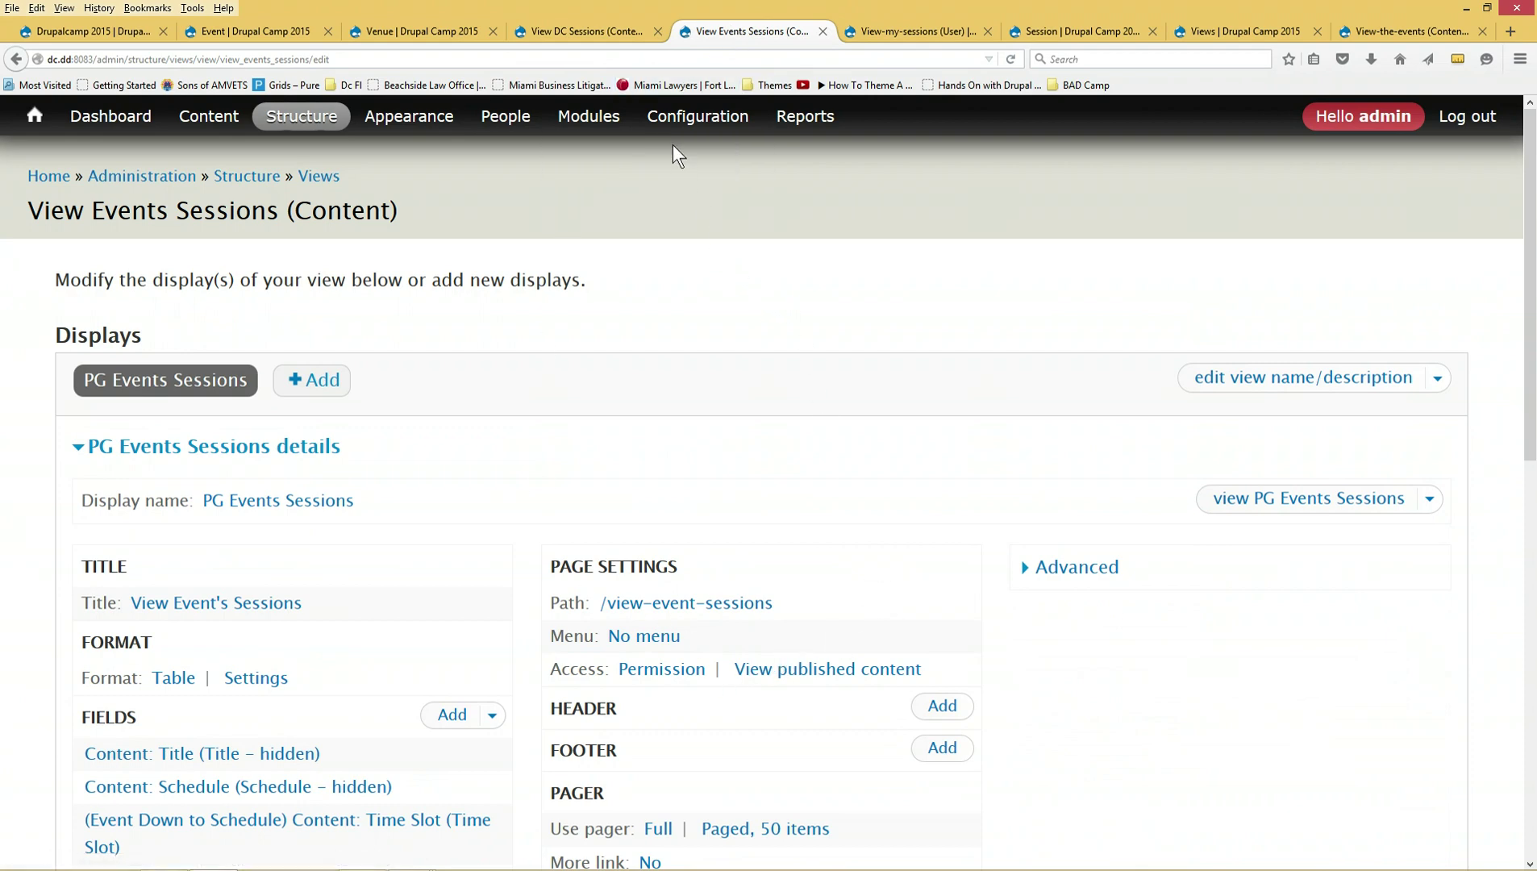
click(587, 34)
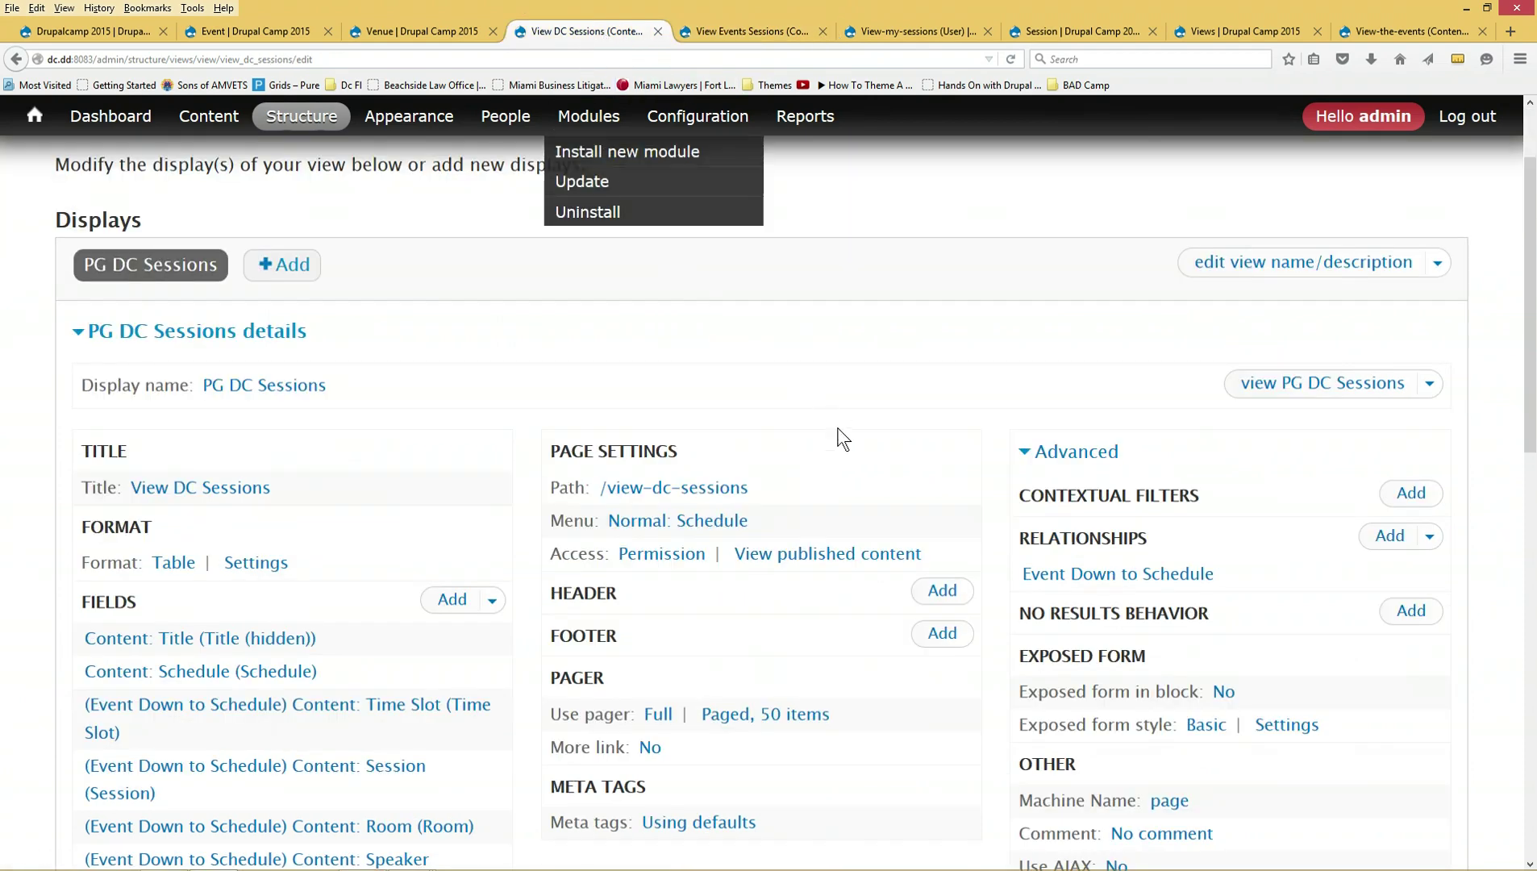
click(1379, 537)
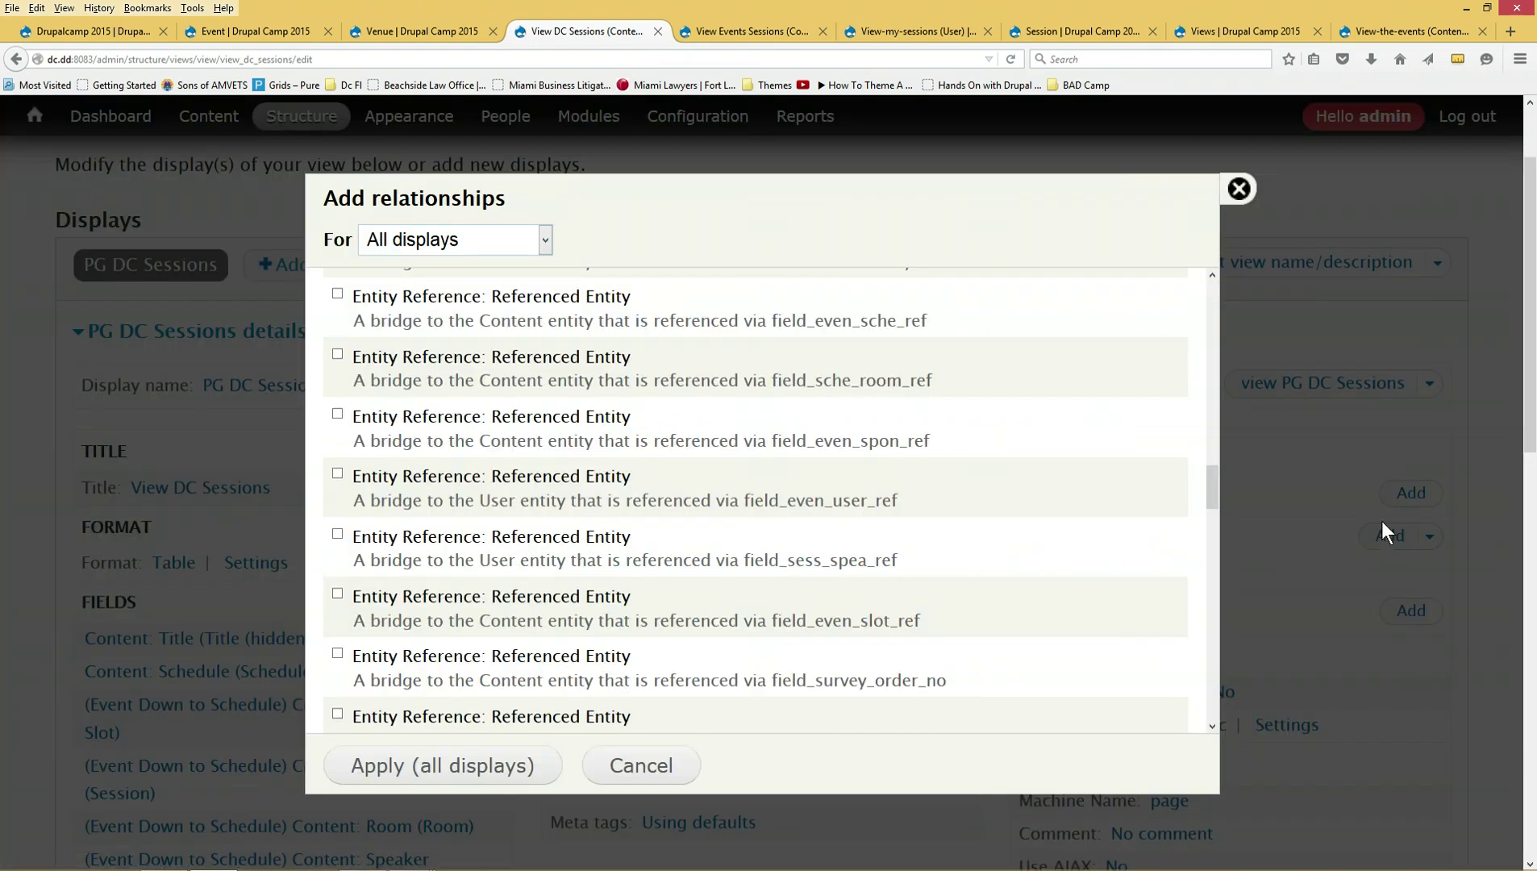
click(1238, 188)
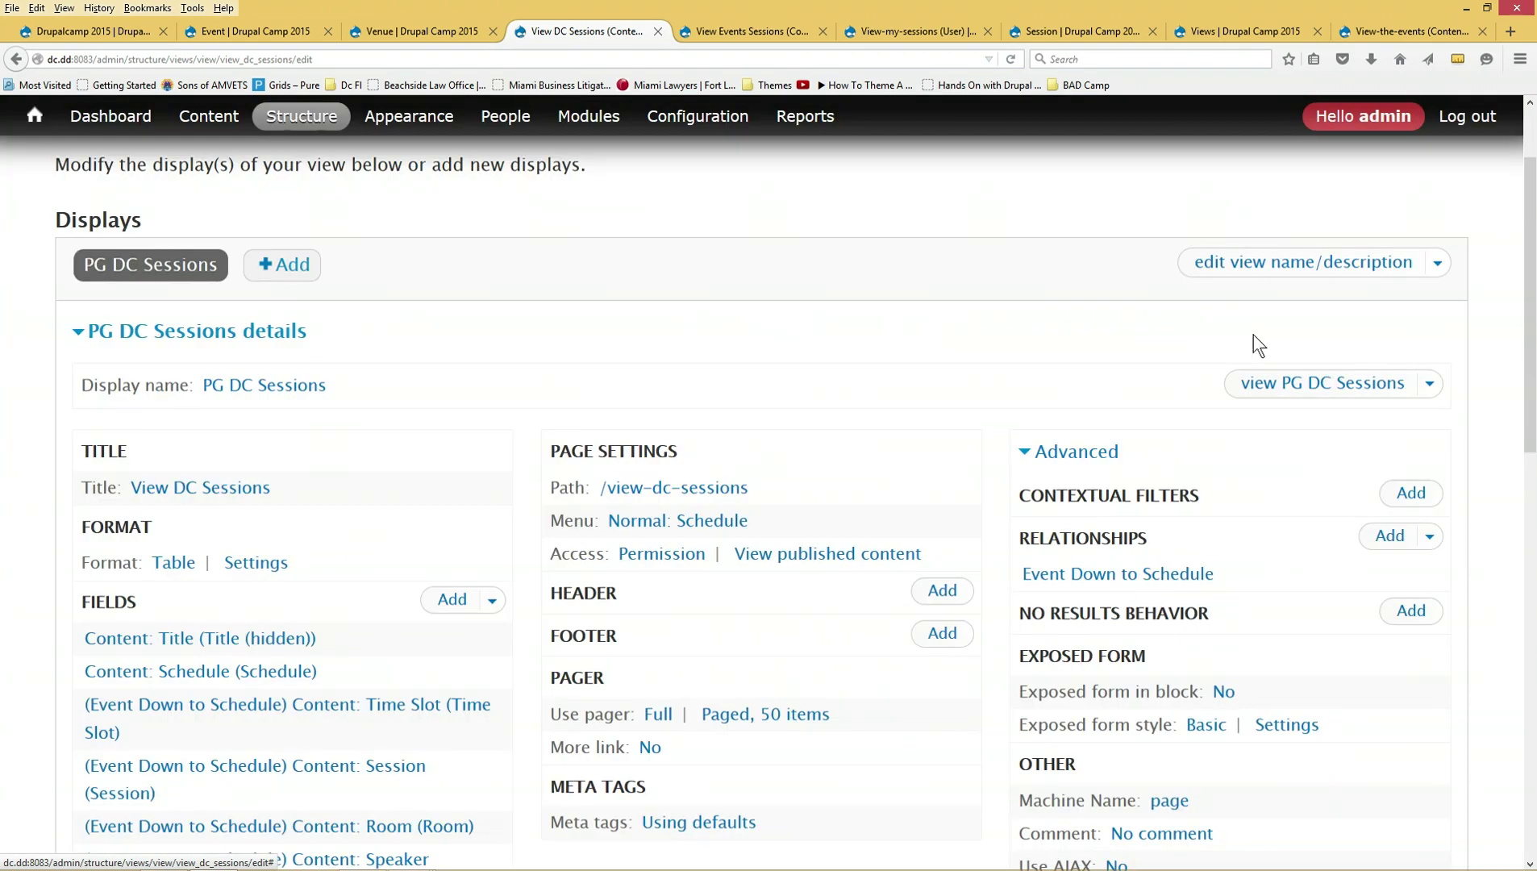
- Add an Entity Reference relationship to the content referenced via field_even_sche_ref for all displays of the view
click(1387, 535)
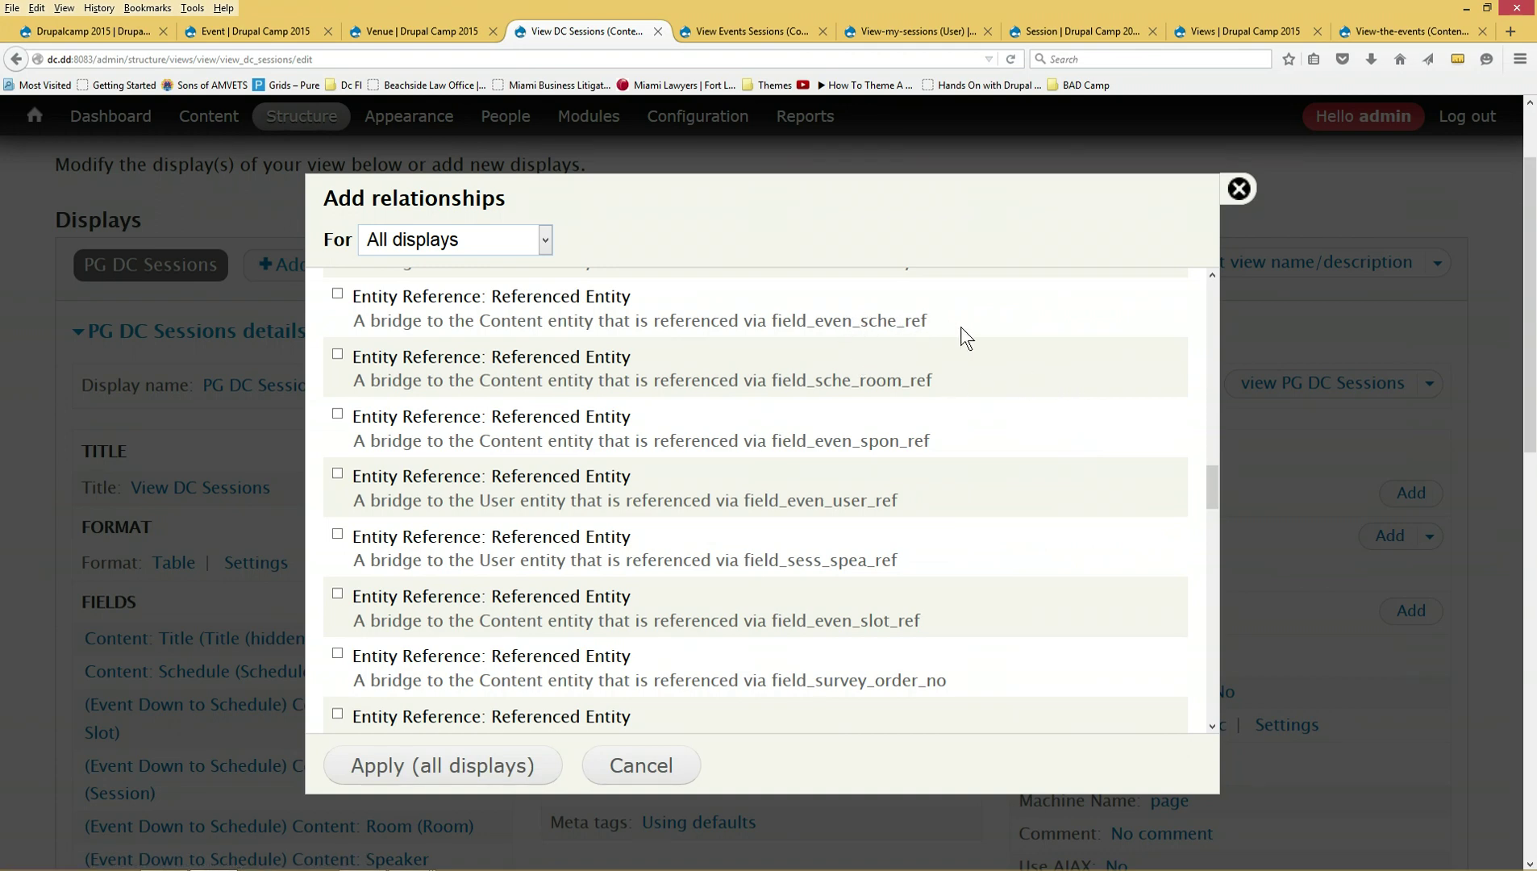
click(331, 291)
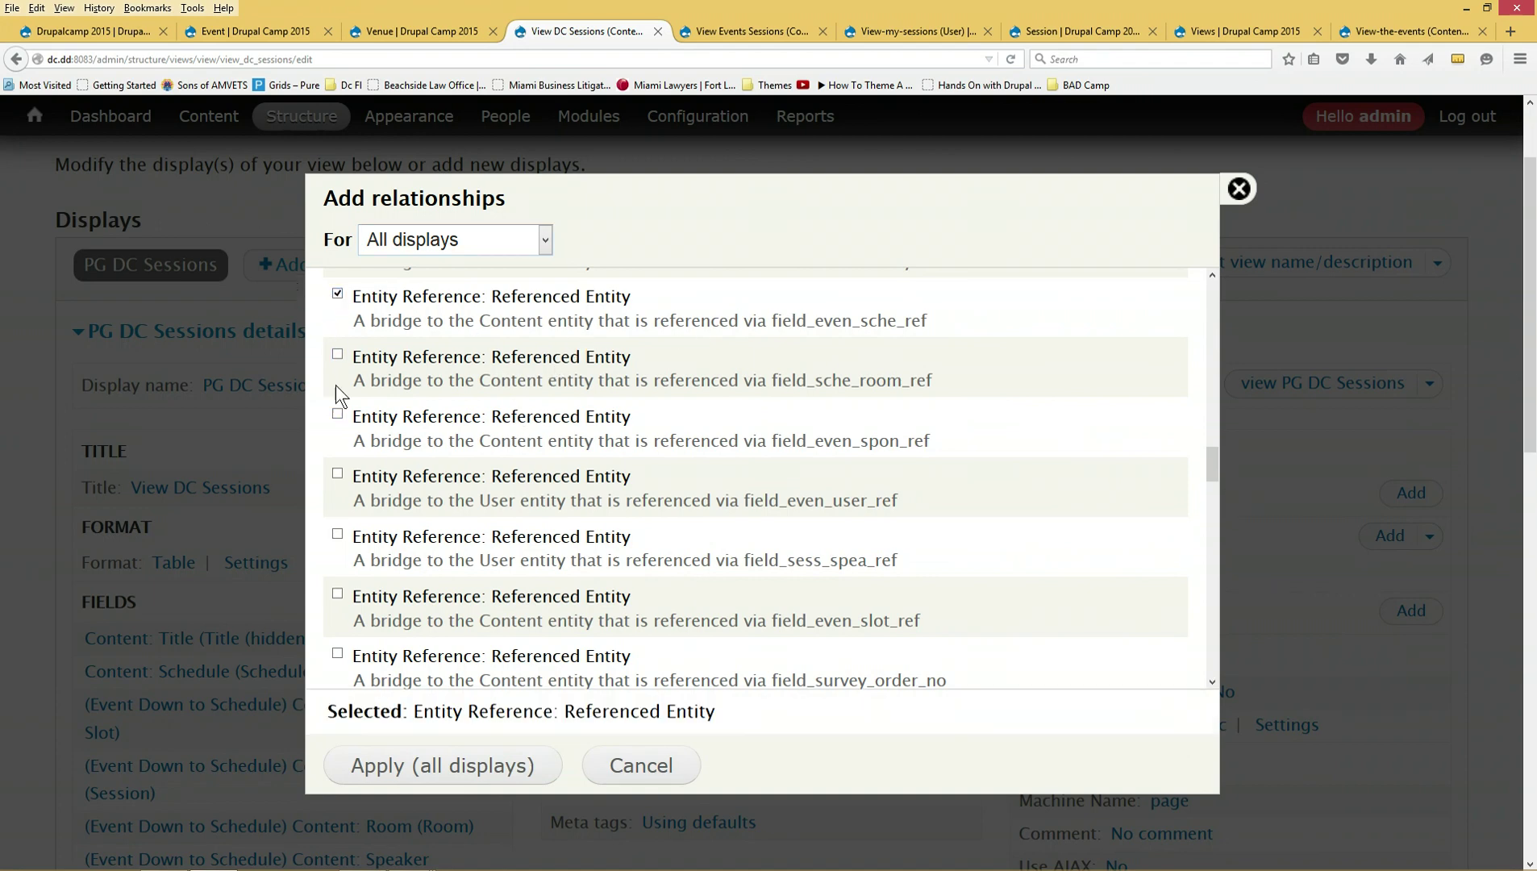
click(395, 766)
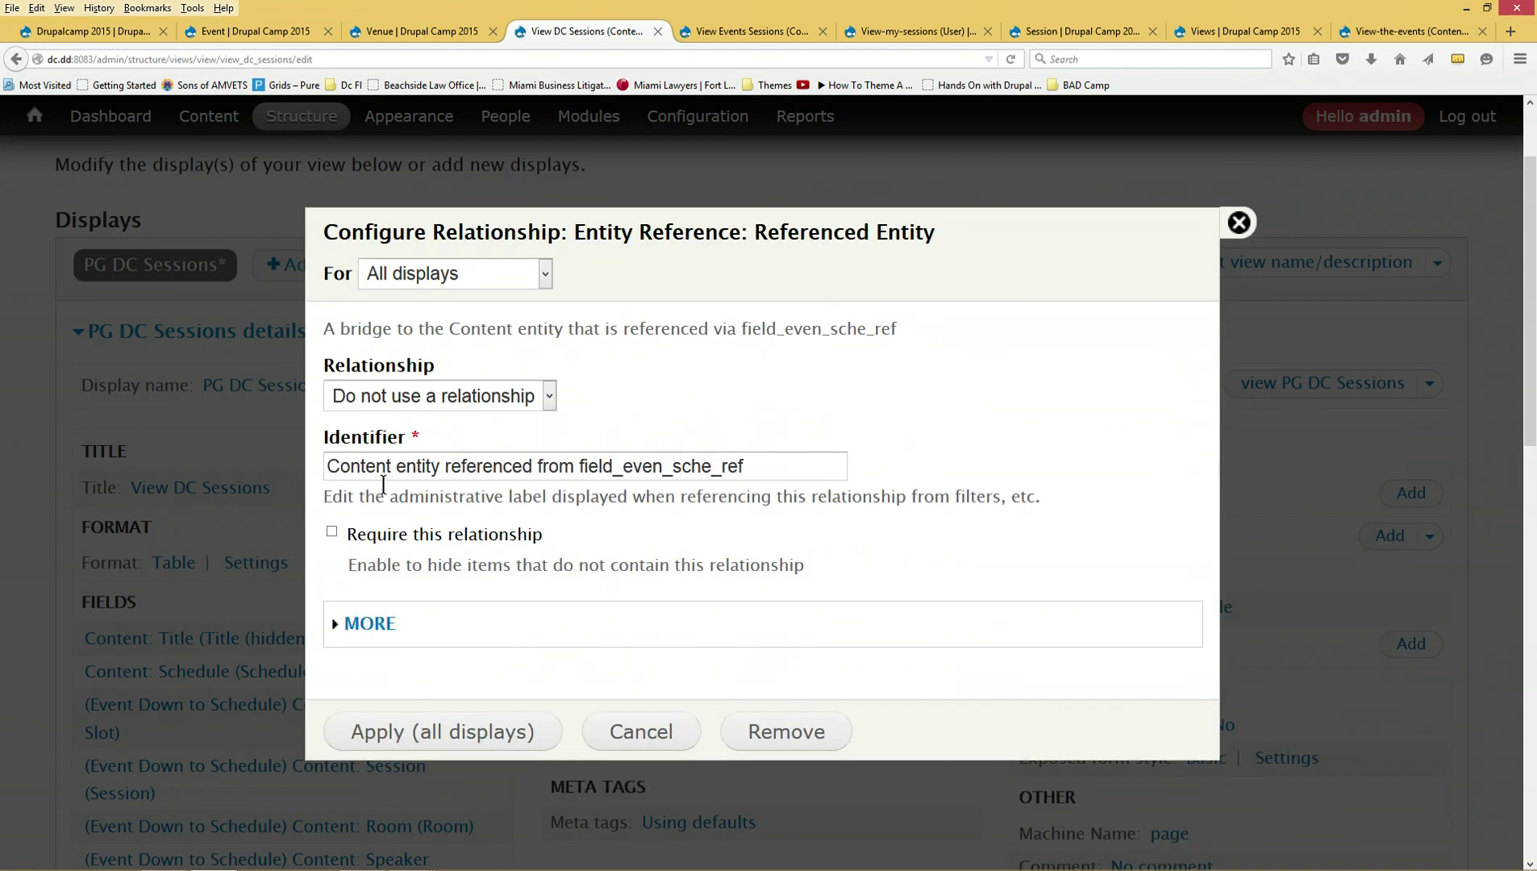
- Set the relationship's identifier to "Event down to schedule"
click(766, 466)
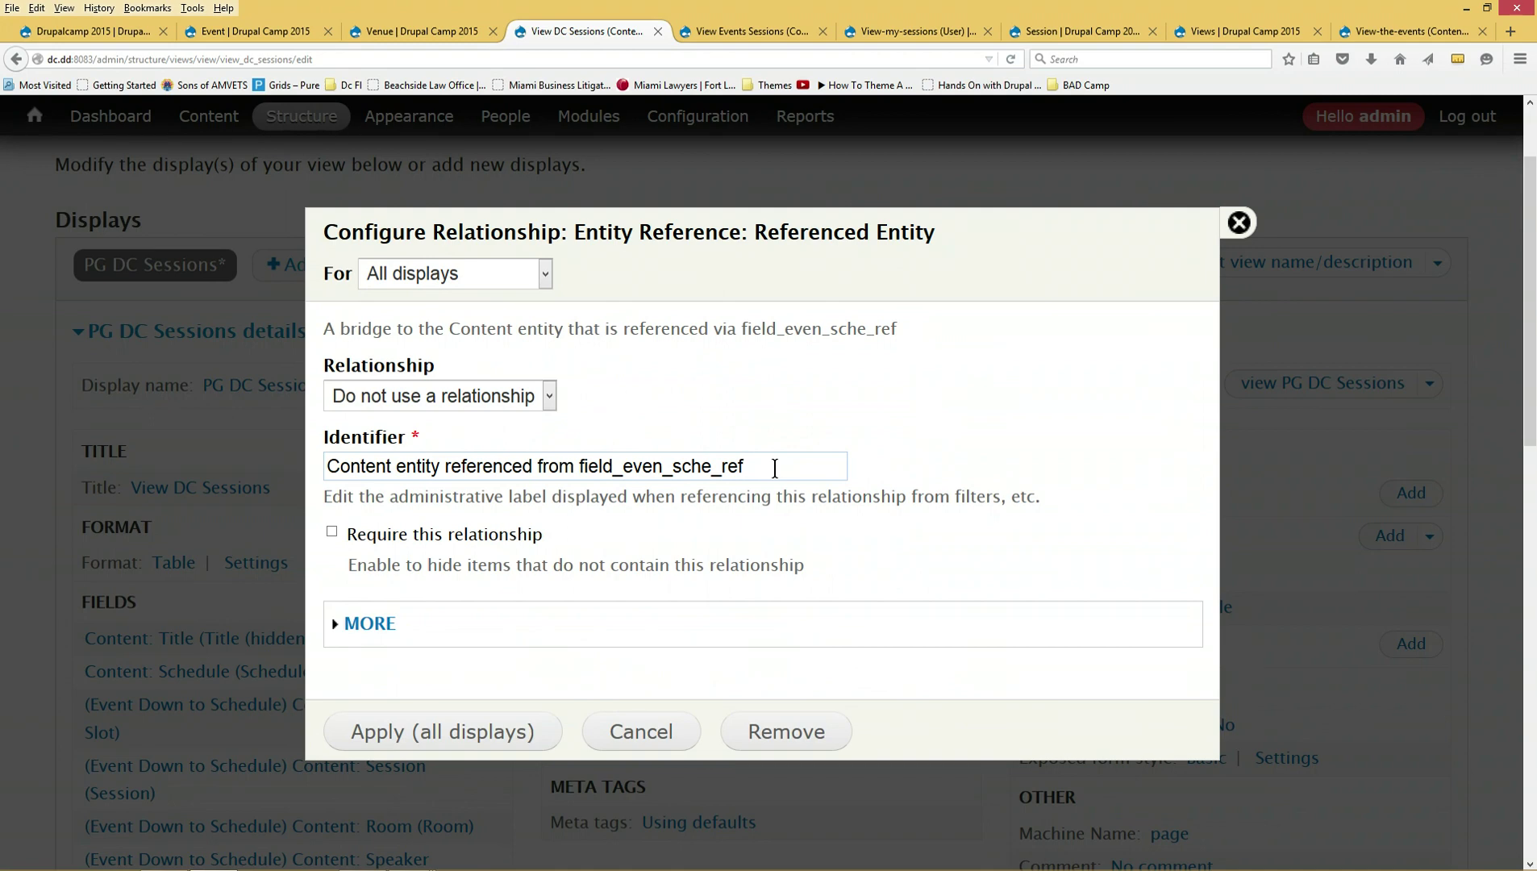
drag(774, 467, 286, 415)
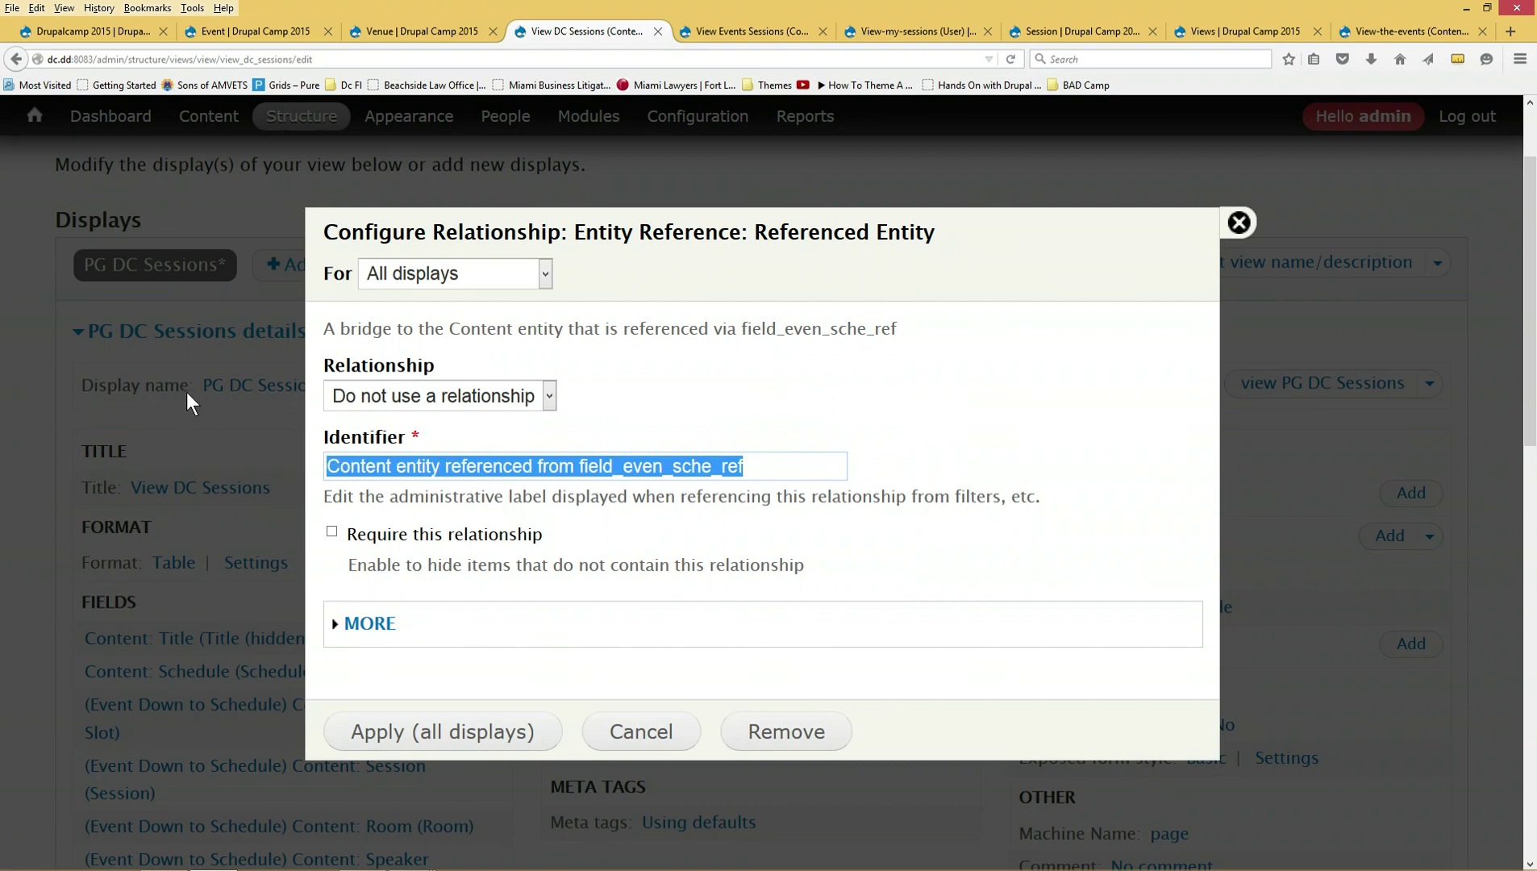
text(Dron)
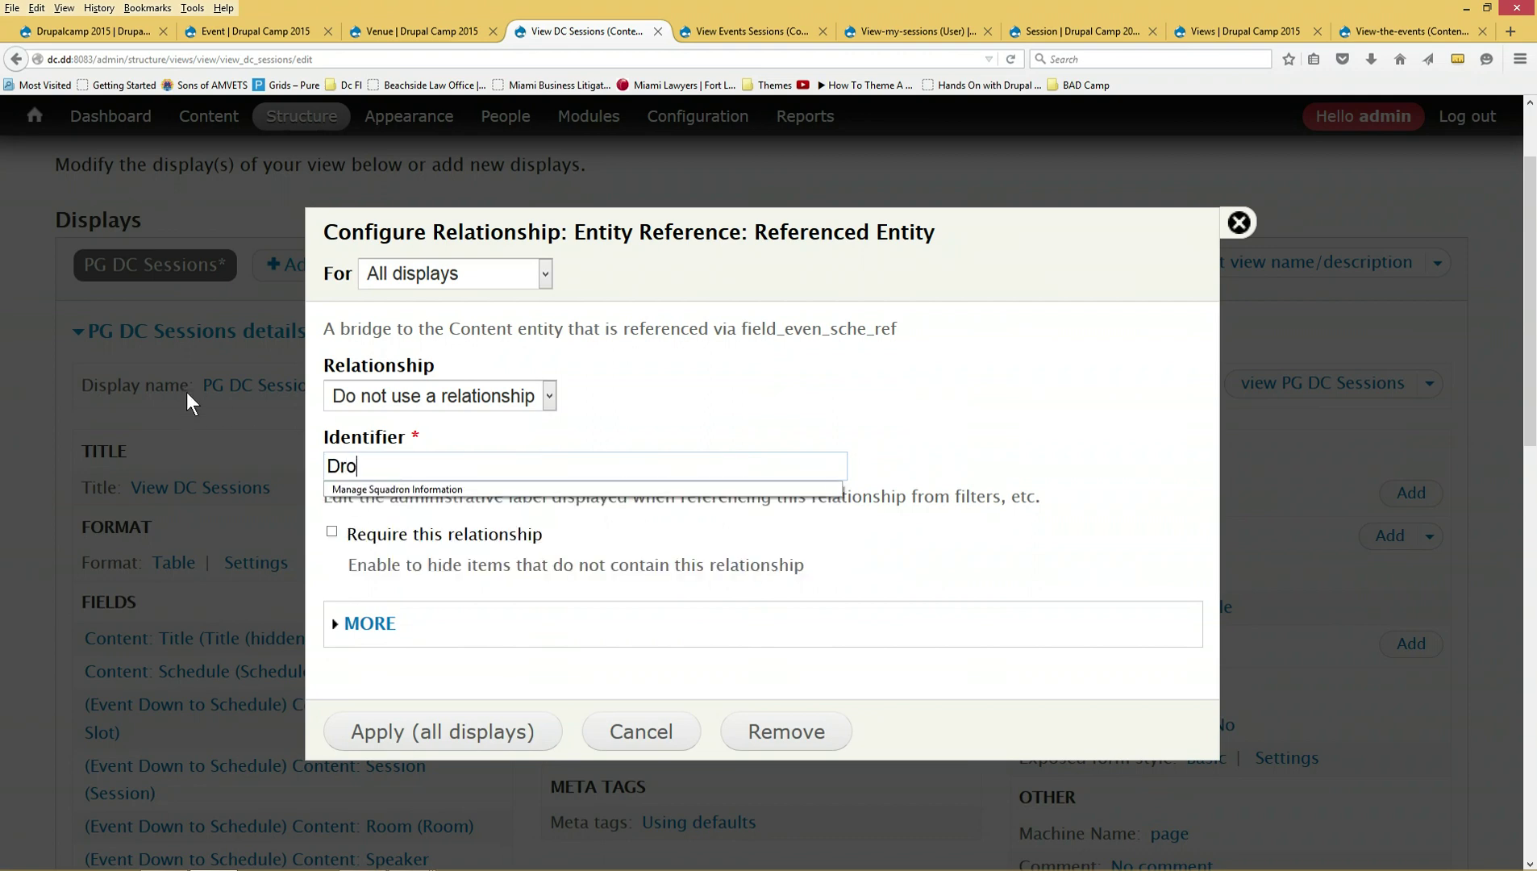
key(BackSpace)
key(BackSpace)
key(BackSpace)
key(BackSpace)
text(Eventd)
key(BackSpace)
text(down to)
text( shce)
key(BackSpace)
key(BackSpace)
key(BackSpace)
text(chedule)
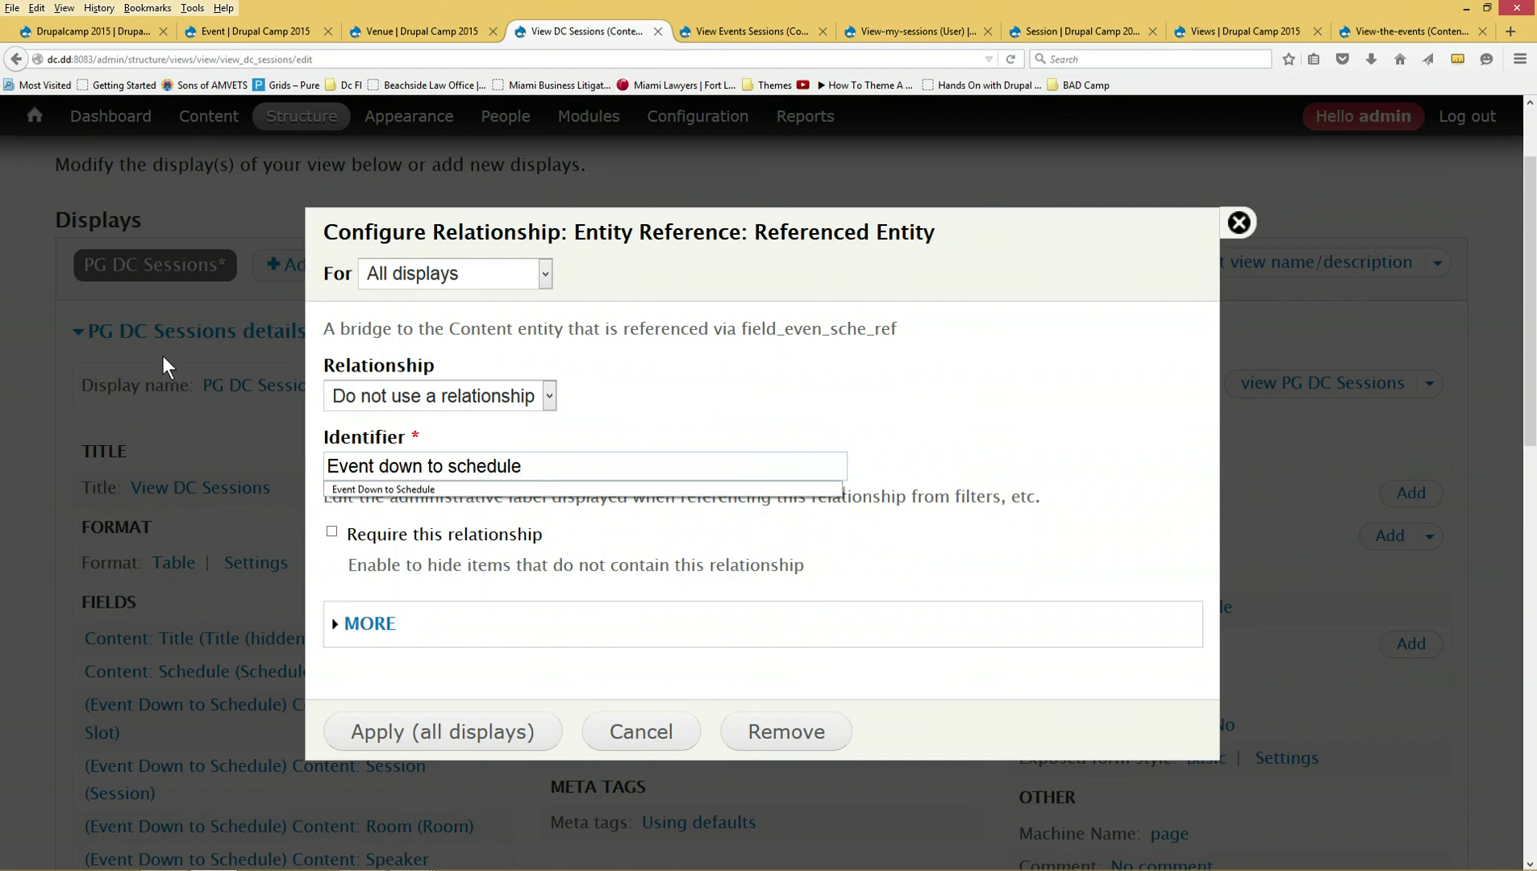
- Give the relationship the administrative title "Event down to schedule" and apply it to all displays
click(349, 622)
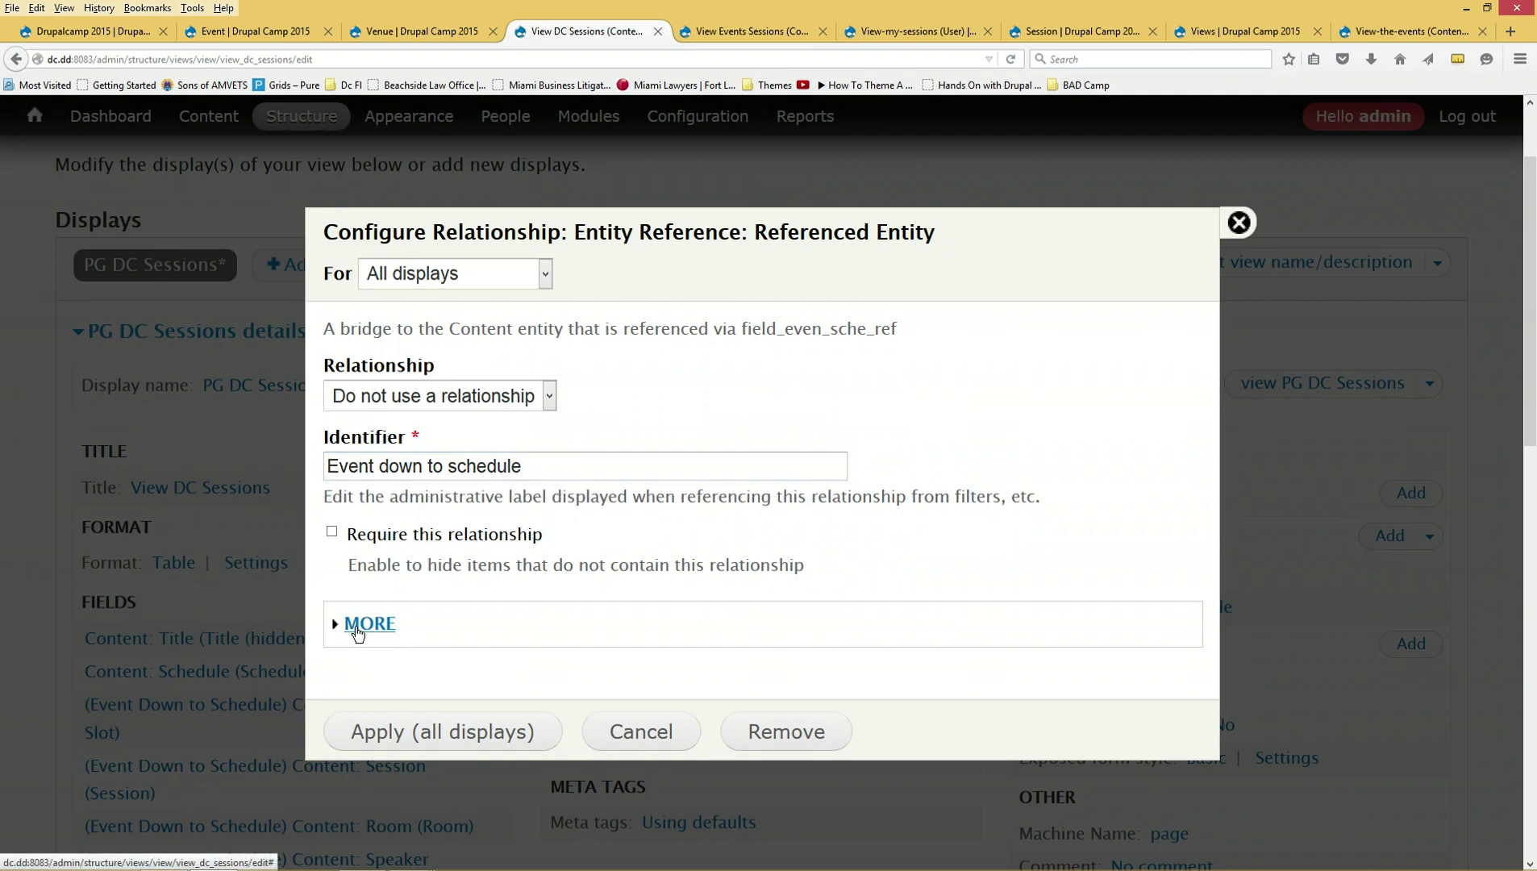
click(357, 626)
click(387, 653)
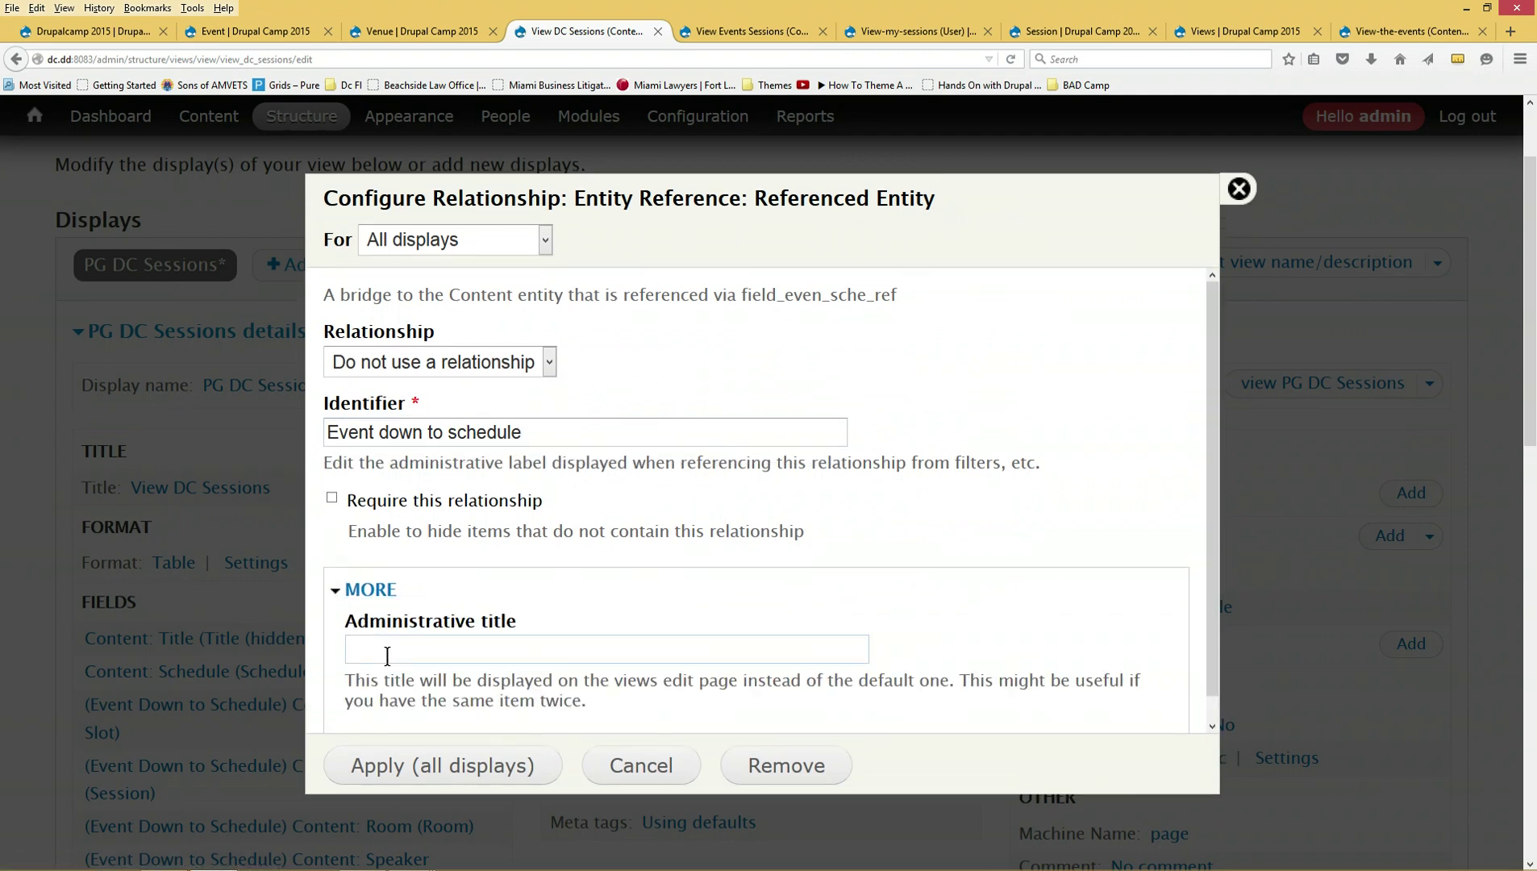
text(Eve)
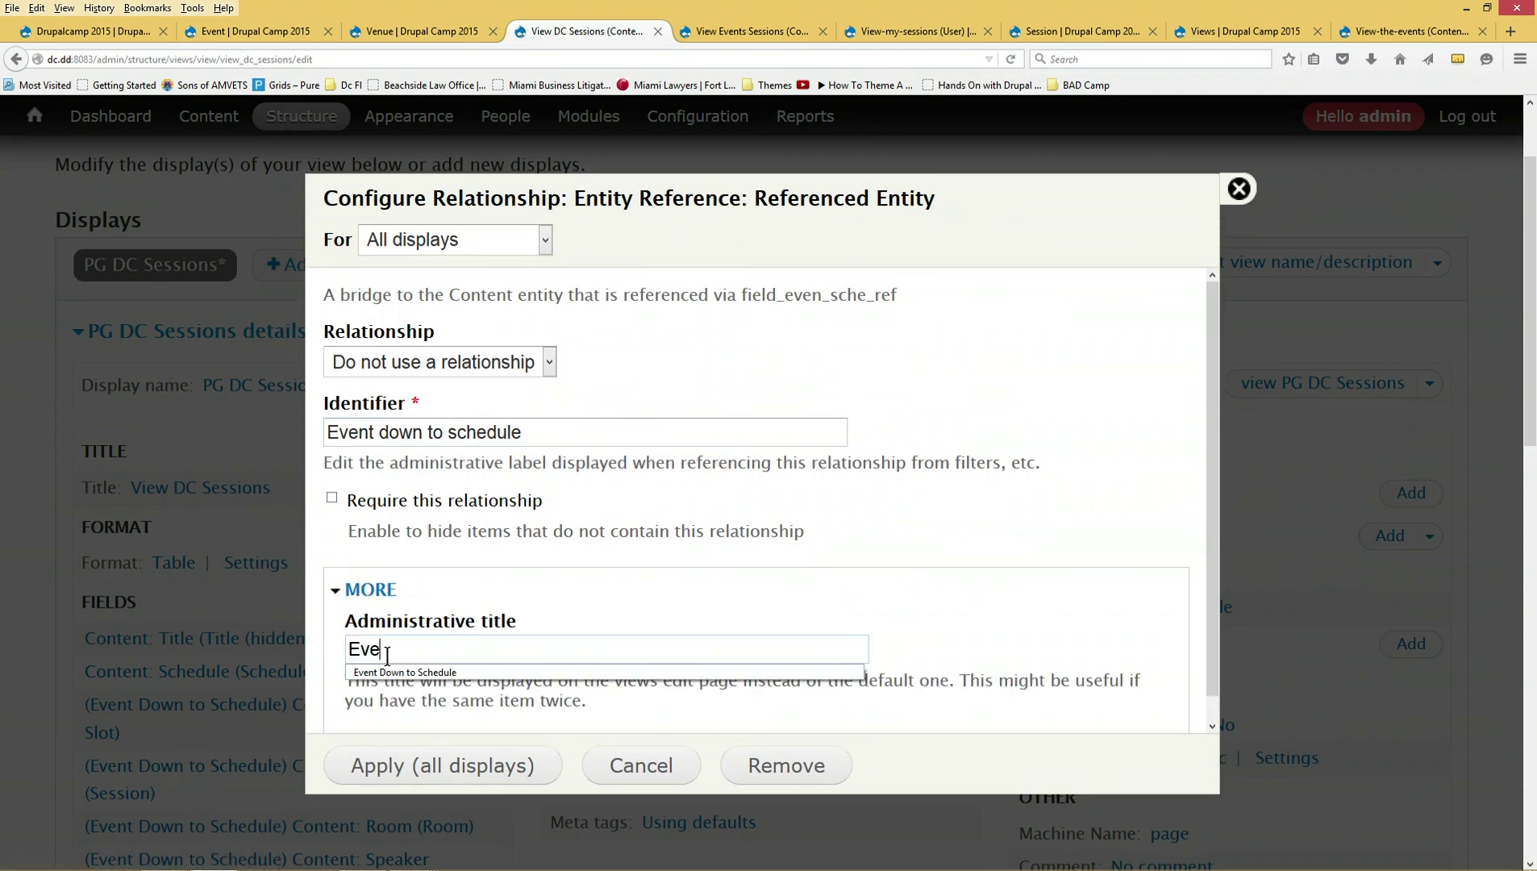
text(nt down to schedu)
key(BackSpace)
text(dule)
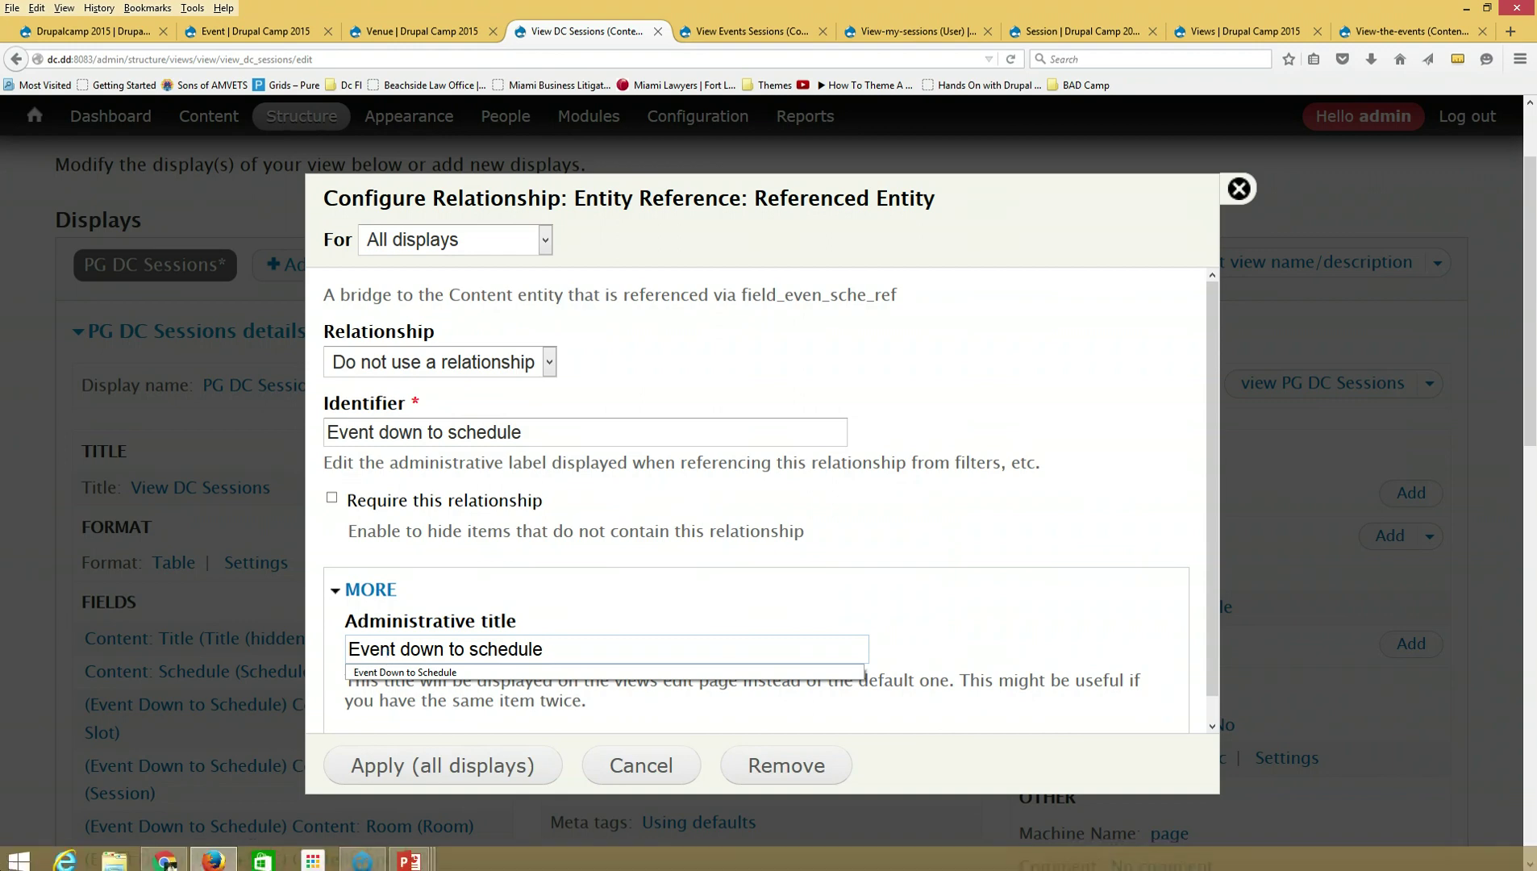
click(472, 762)
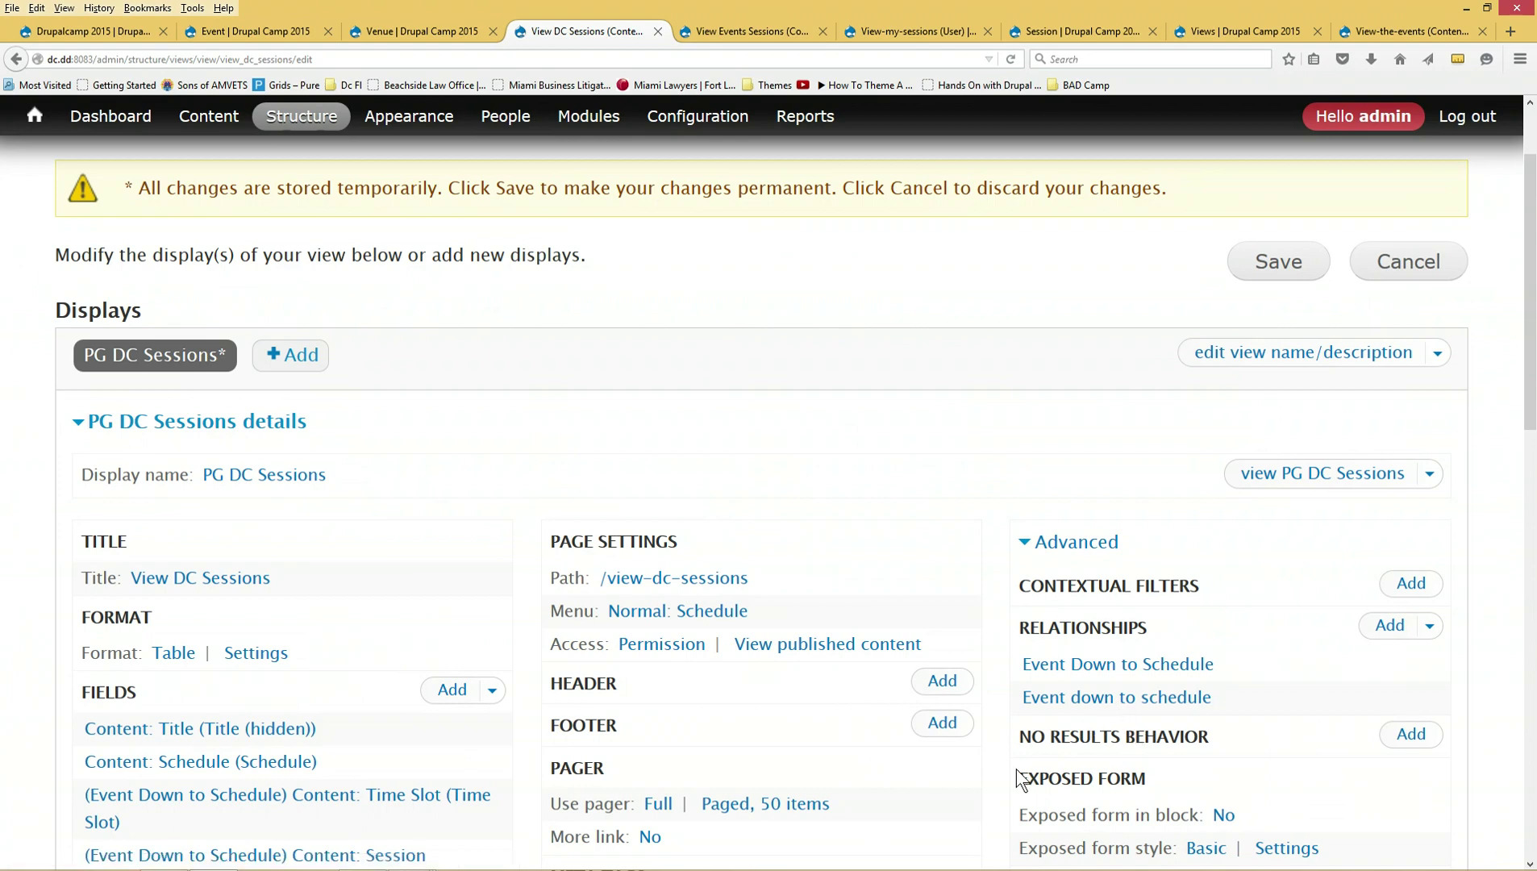
- Remove the duplicate "Event down to schedule" relationship from the view and apply the change to all displays
click(1430, 627)
click(1371, 659)
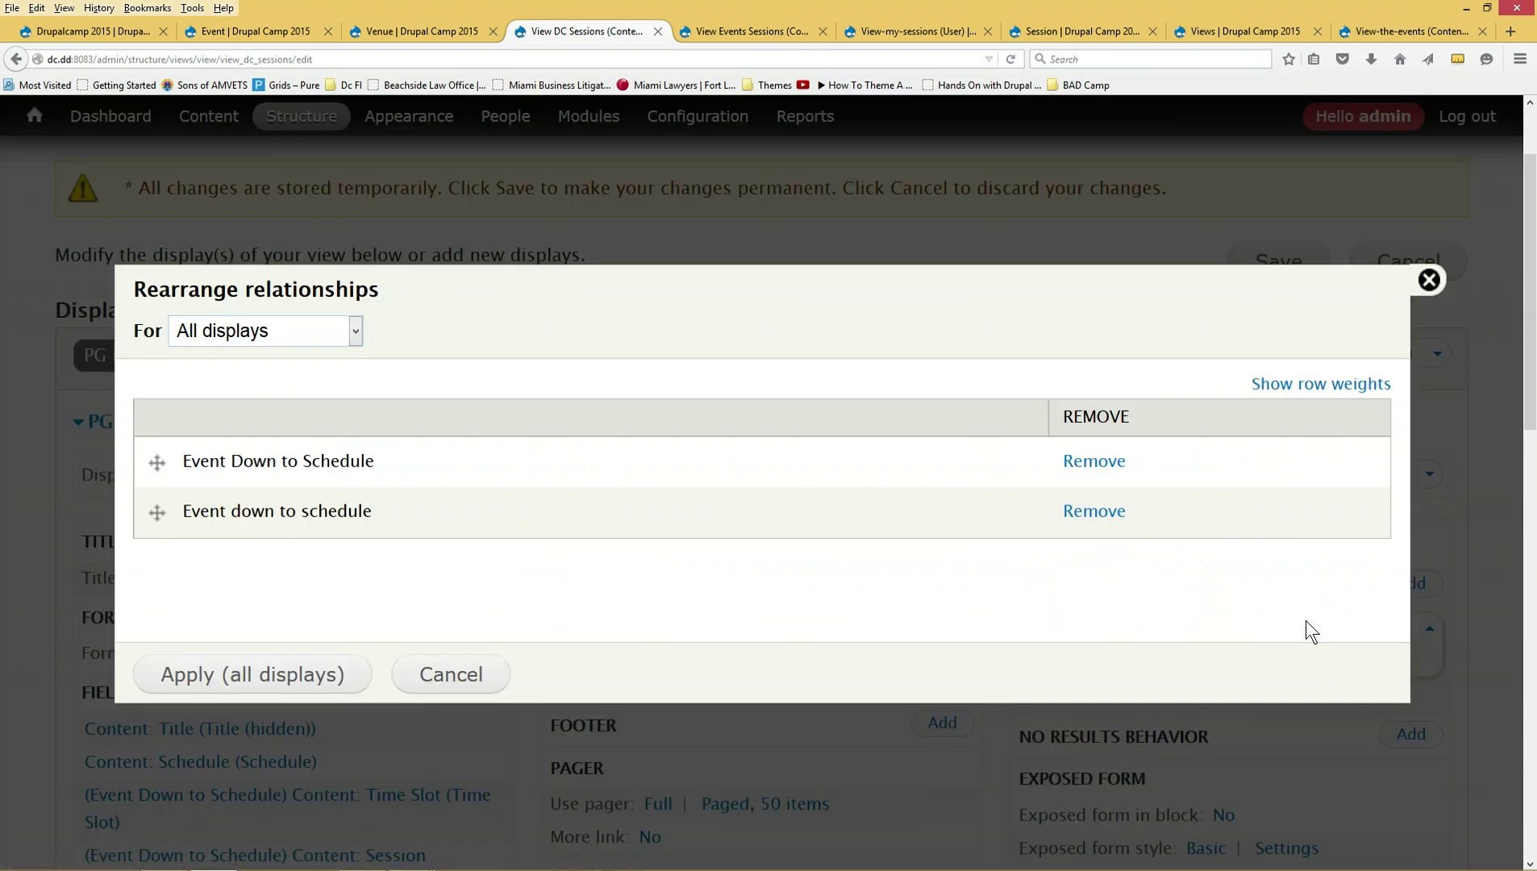
click(1094, 511)
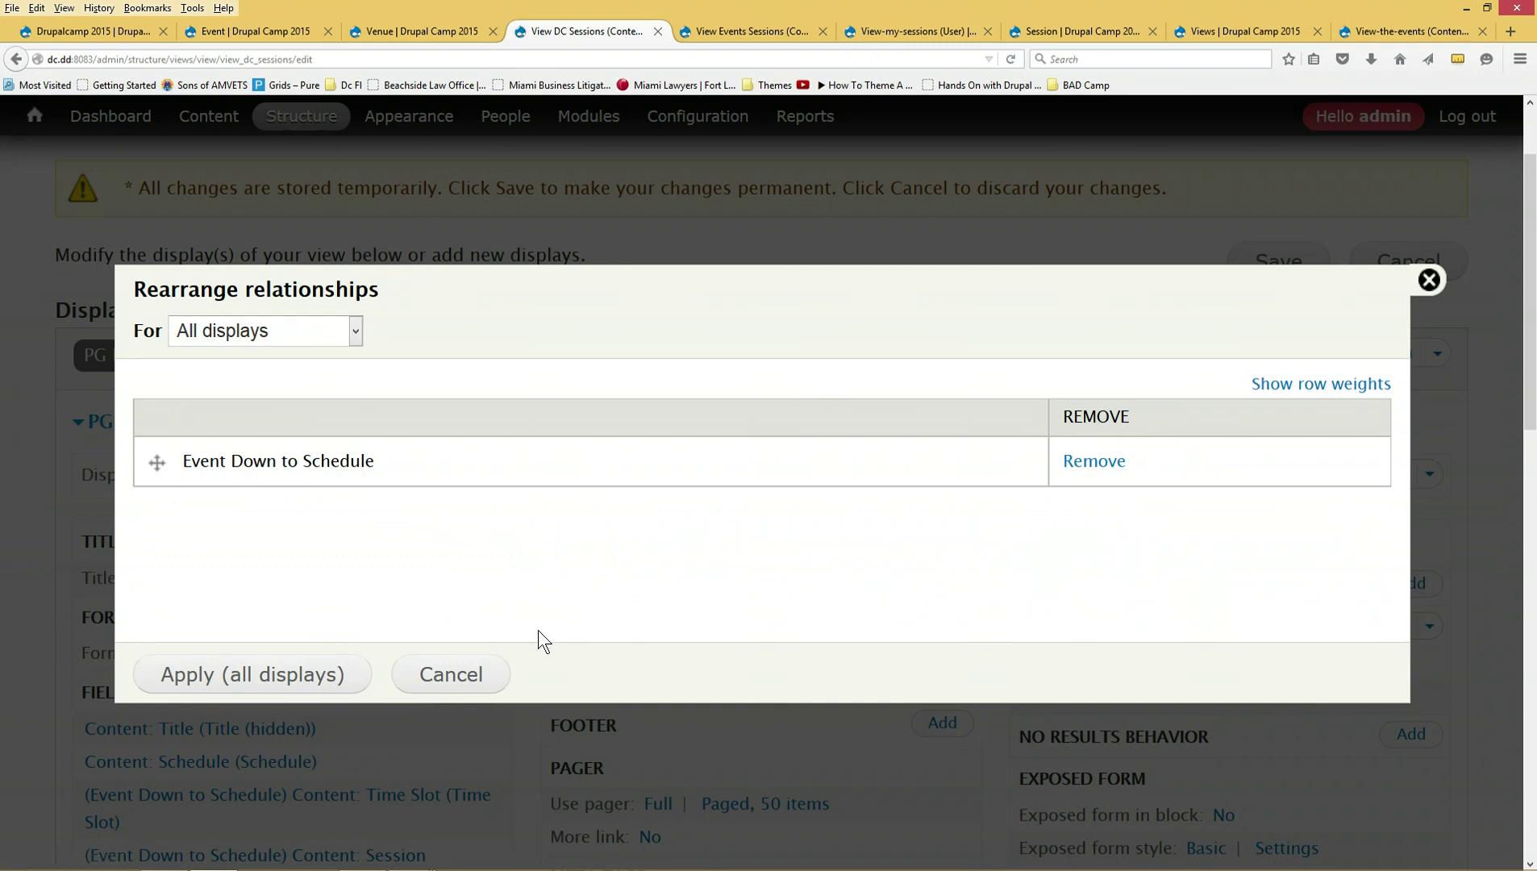
click(299, 674)
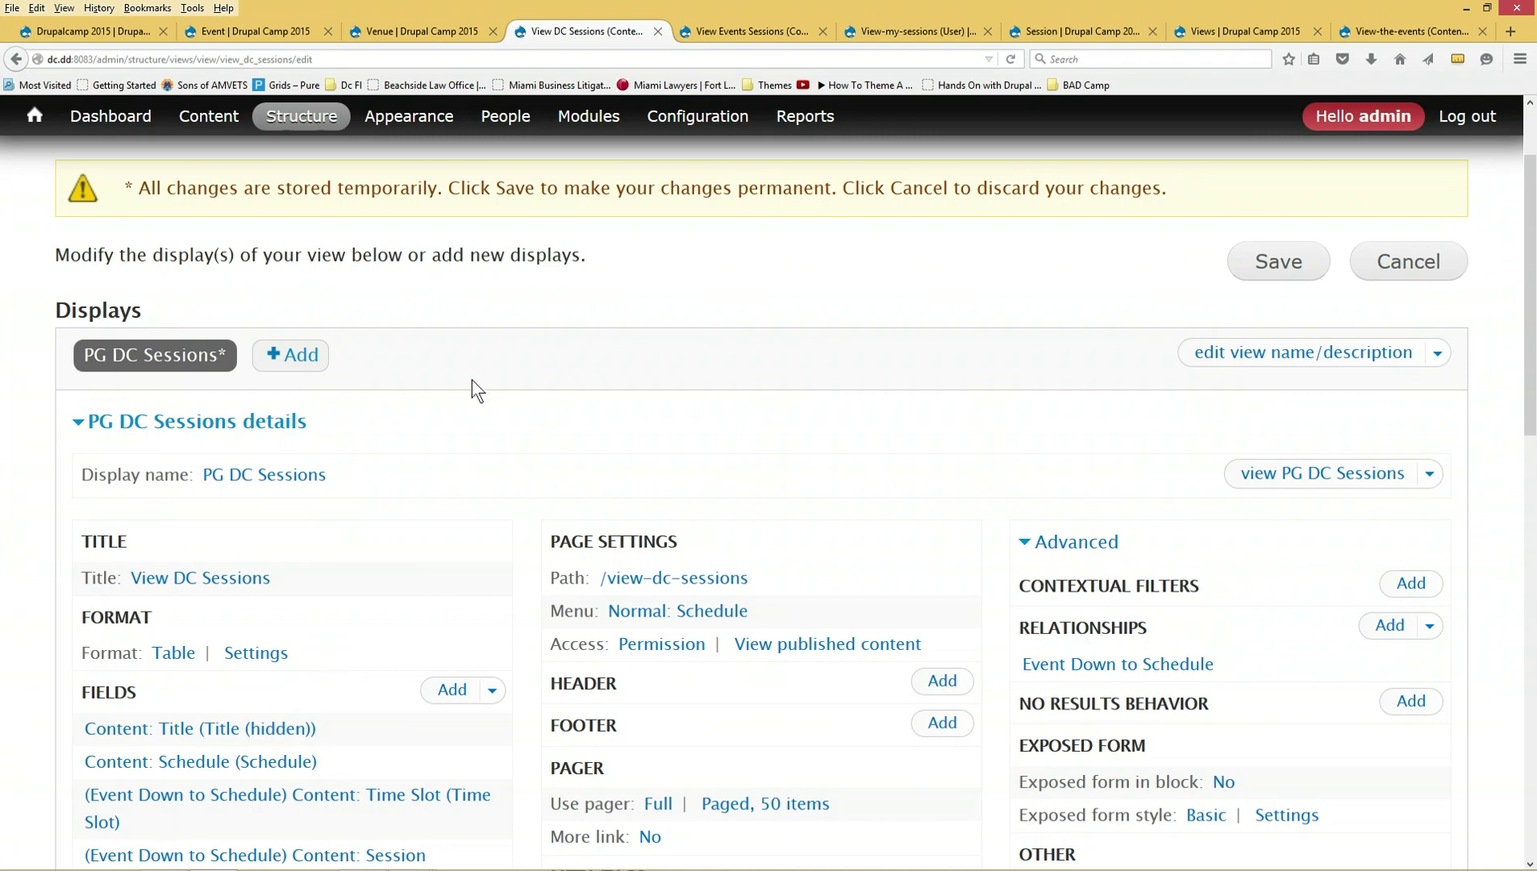
- Examine which relationship the view's Time Slot field uses, leaving its configuration as it is
scroll(646, 488, down, 5)
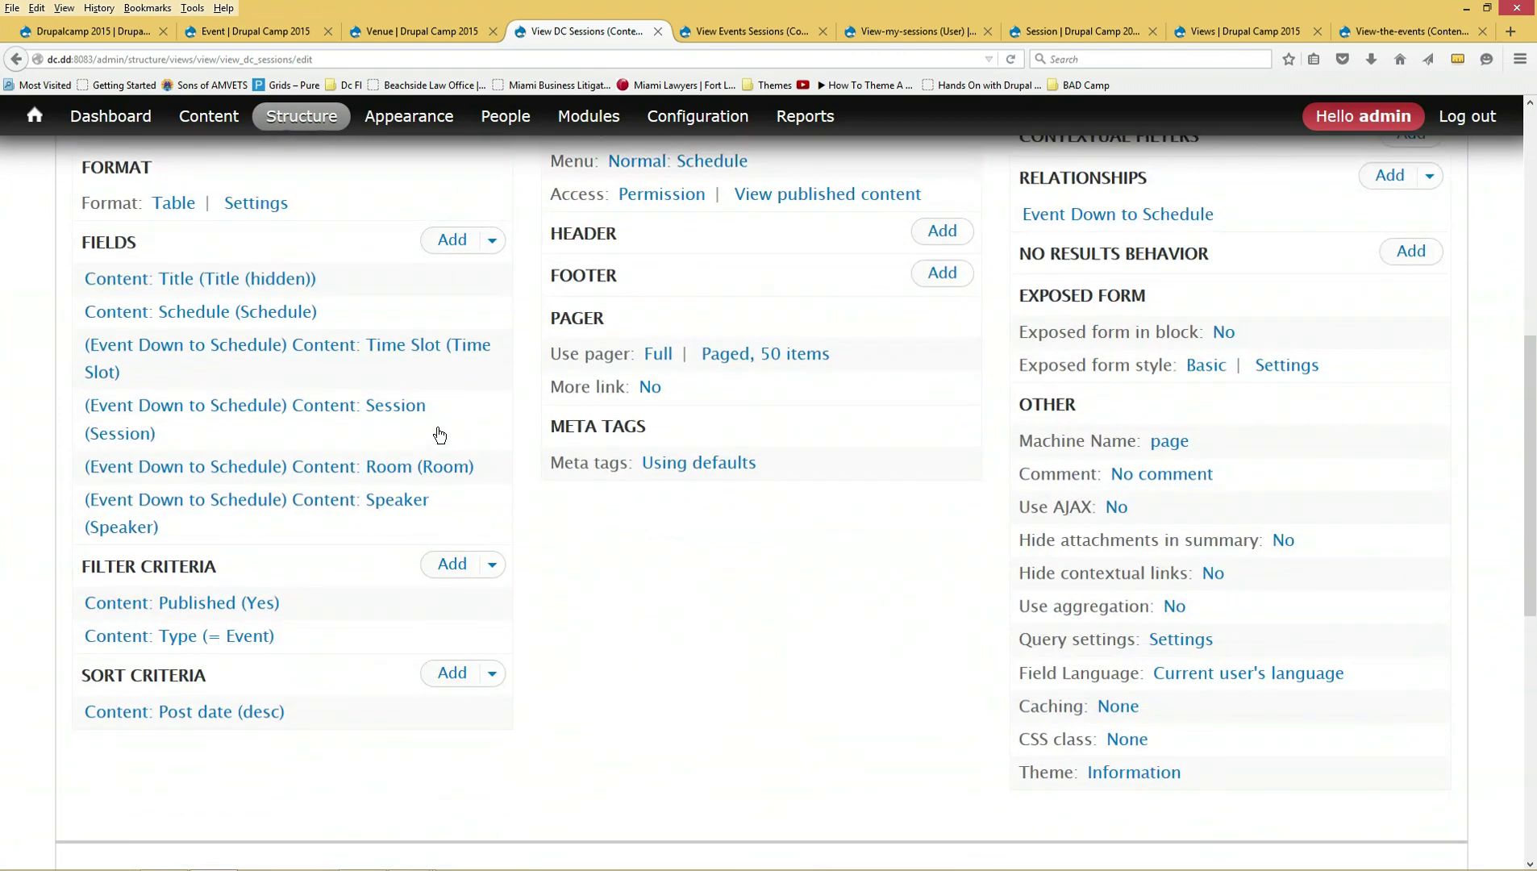
click(311, 354)
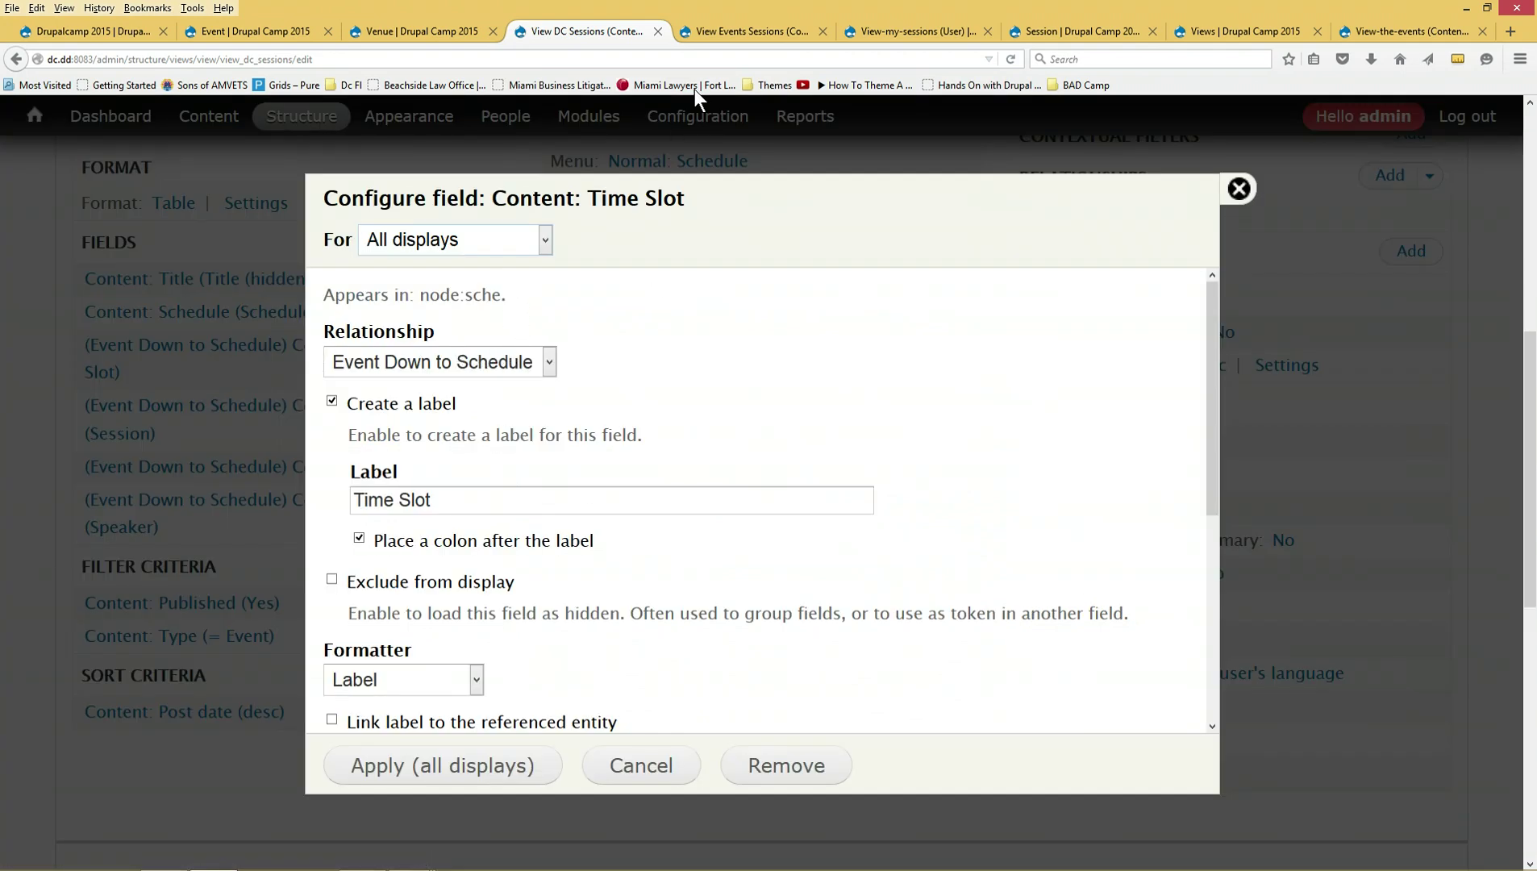
click(1236, 189)
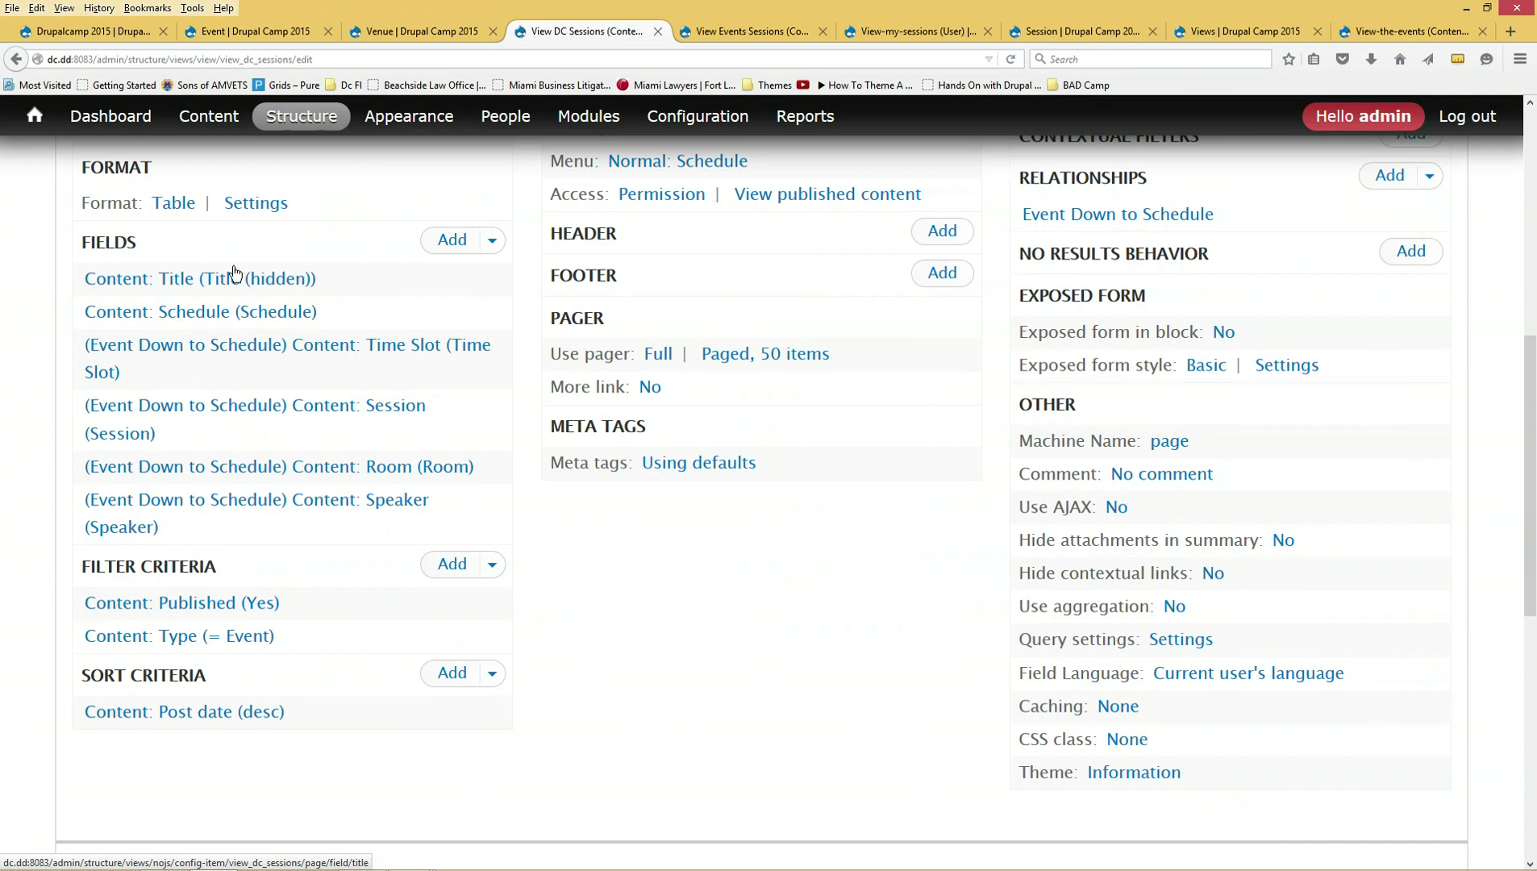
- Search the available fields for "sess" and add the Content: Approval field to all displays of the view
click(444, 241)
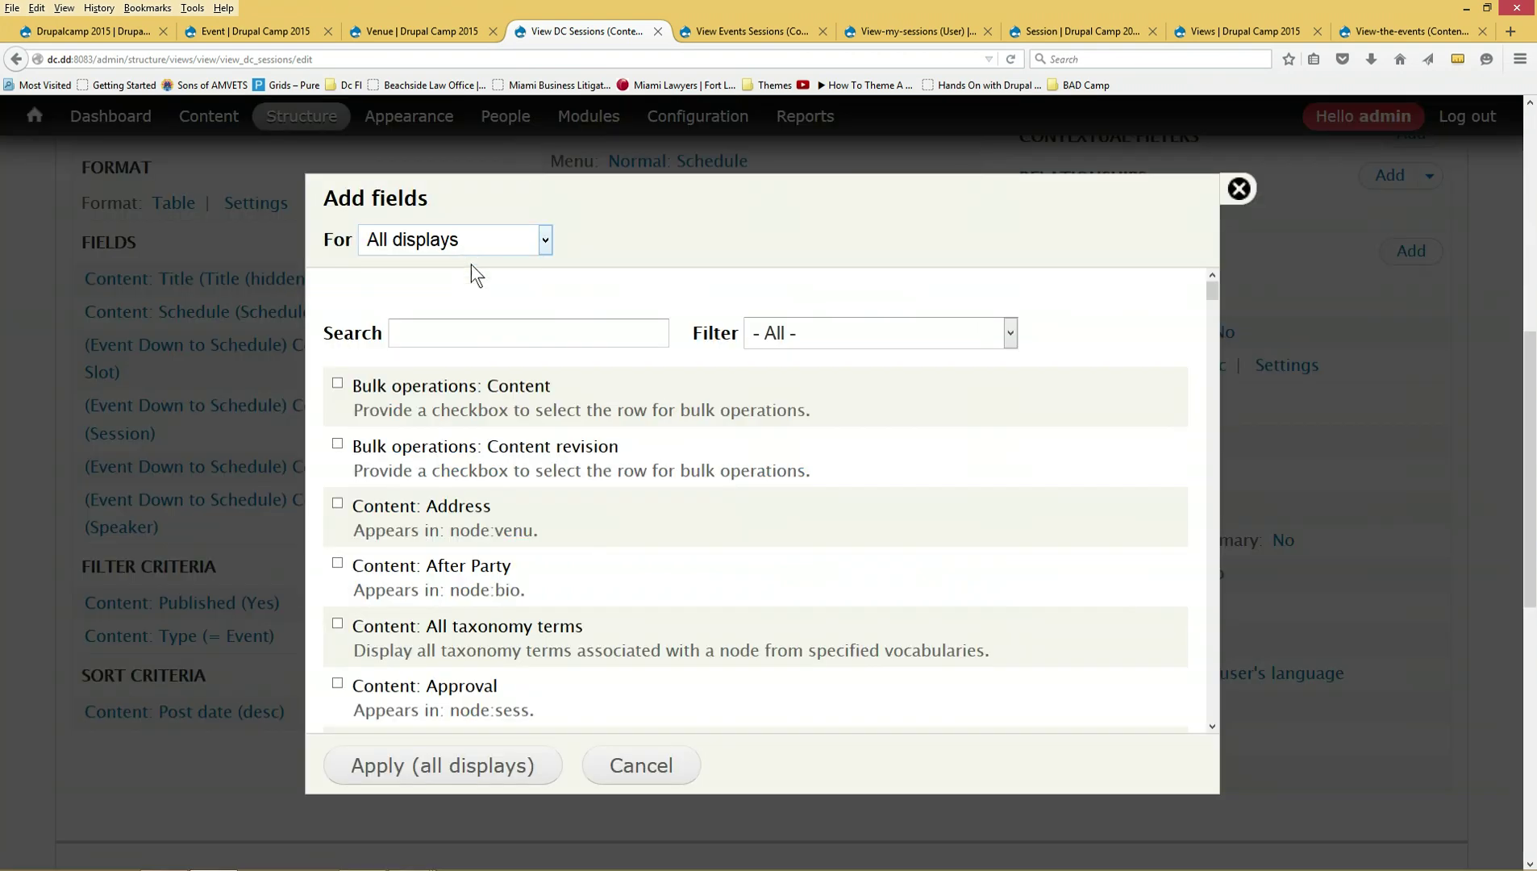
click(479, 337)
text(s)
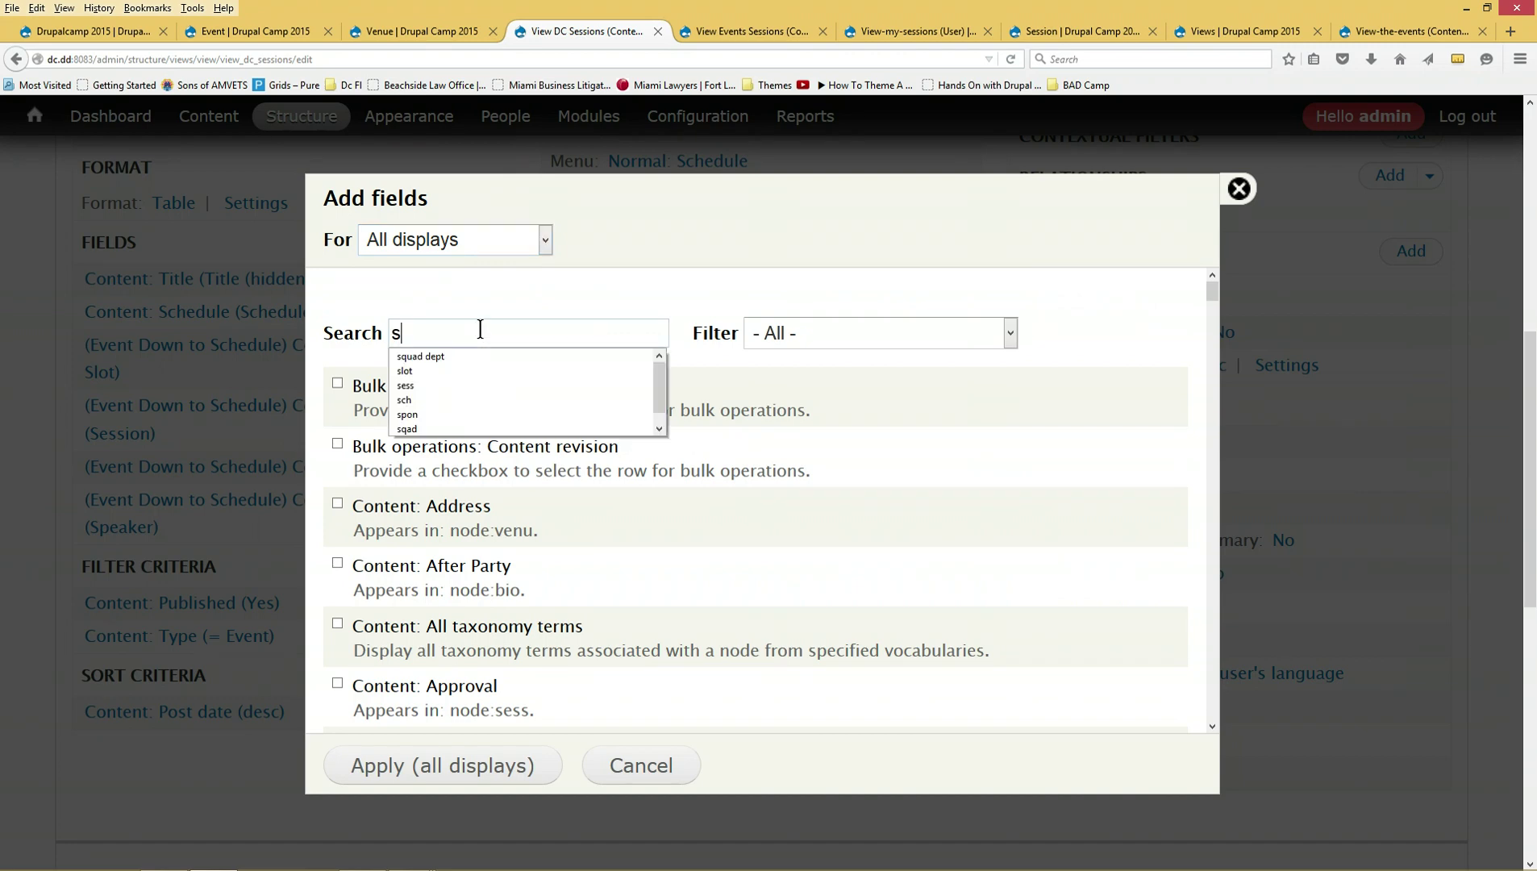
text(ess)
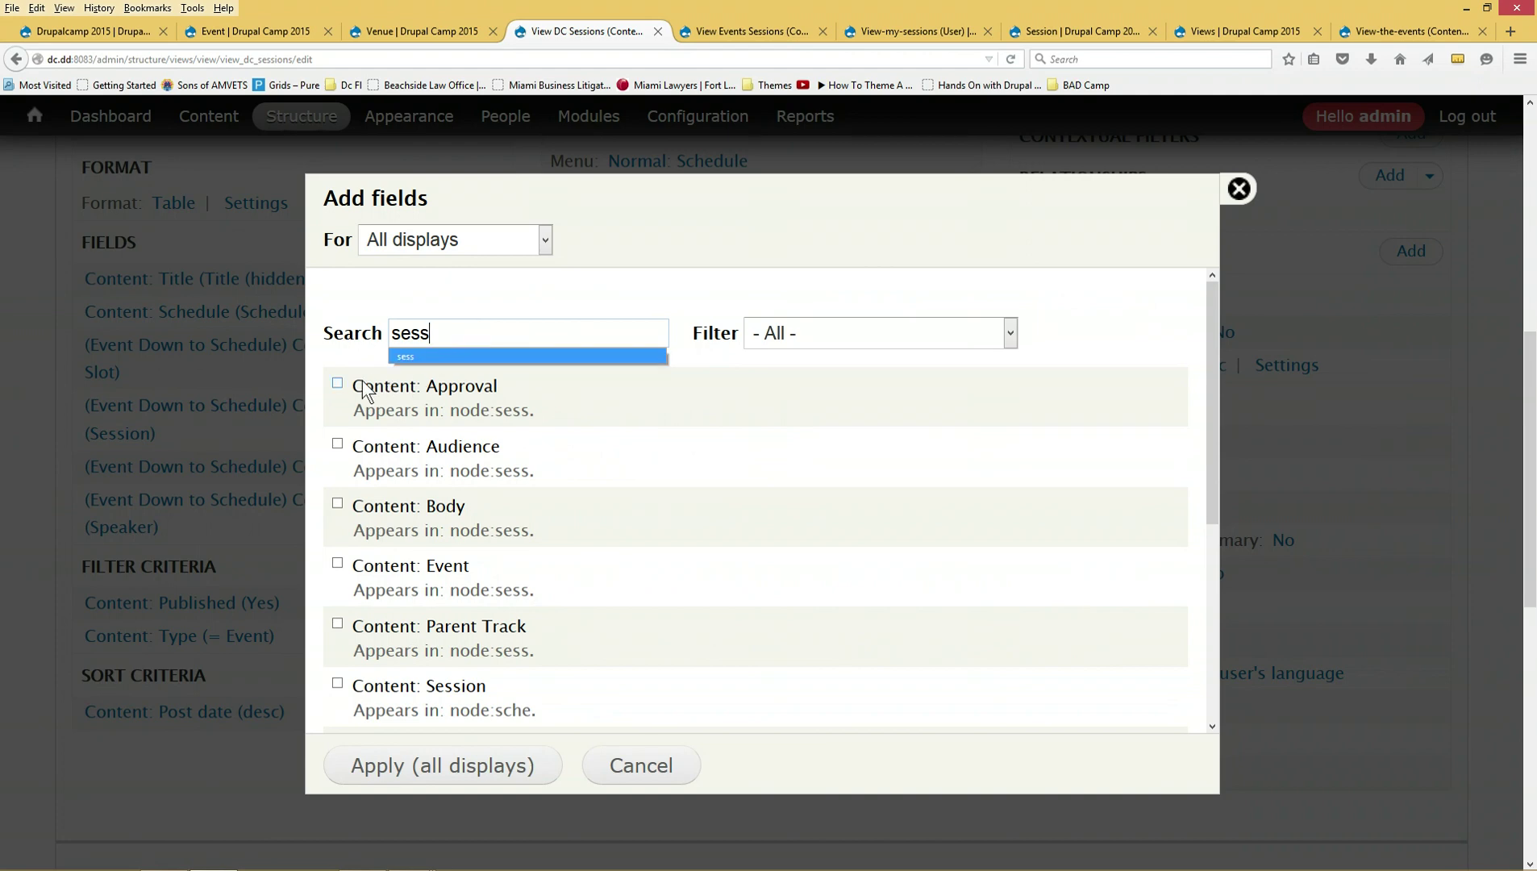
click(337, 383)
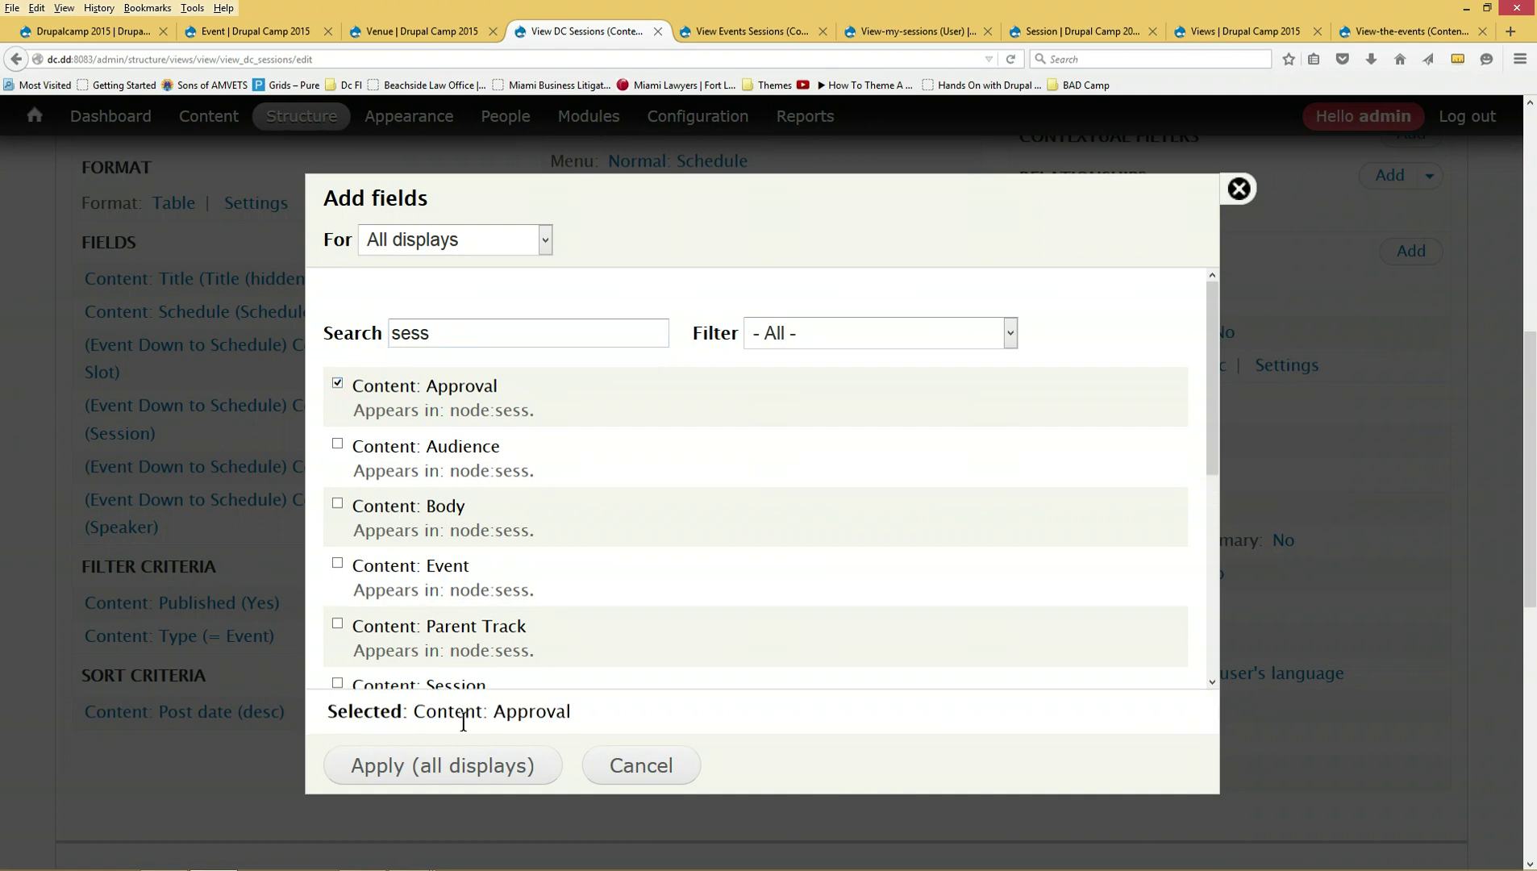
click(420, 772)
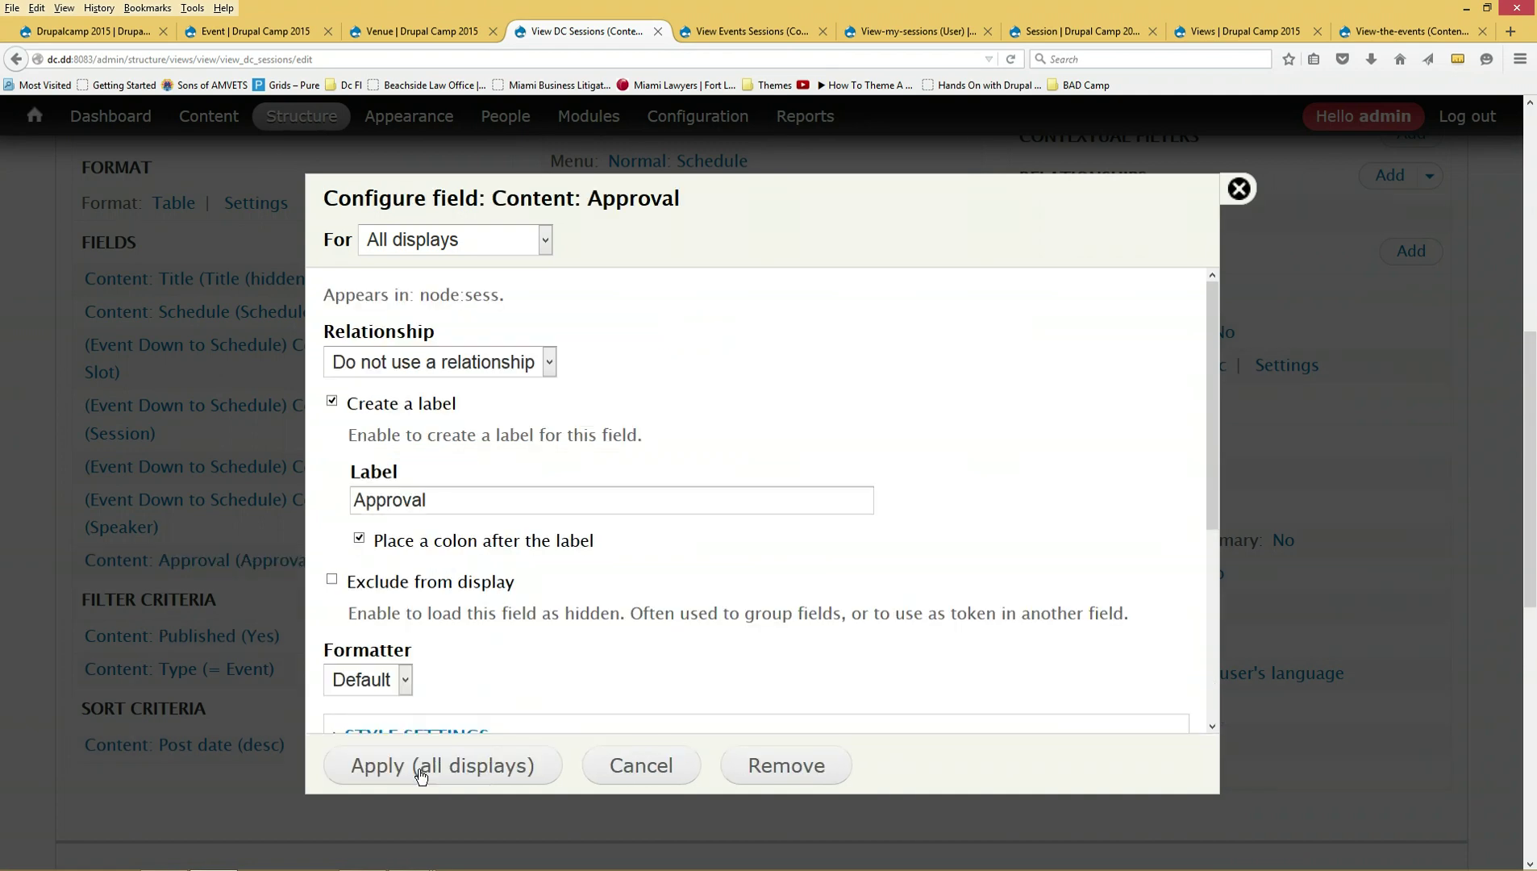
- Try to set the Content: Approval field's relationship to Event Down to Schedule for all displays, and close the field's configuration
click(552, 365)
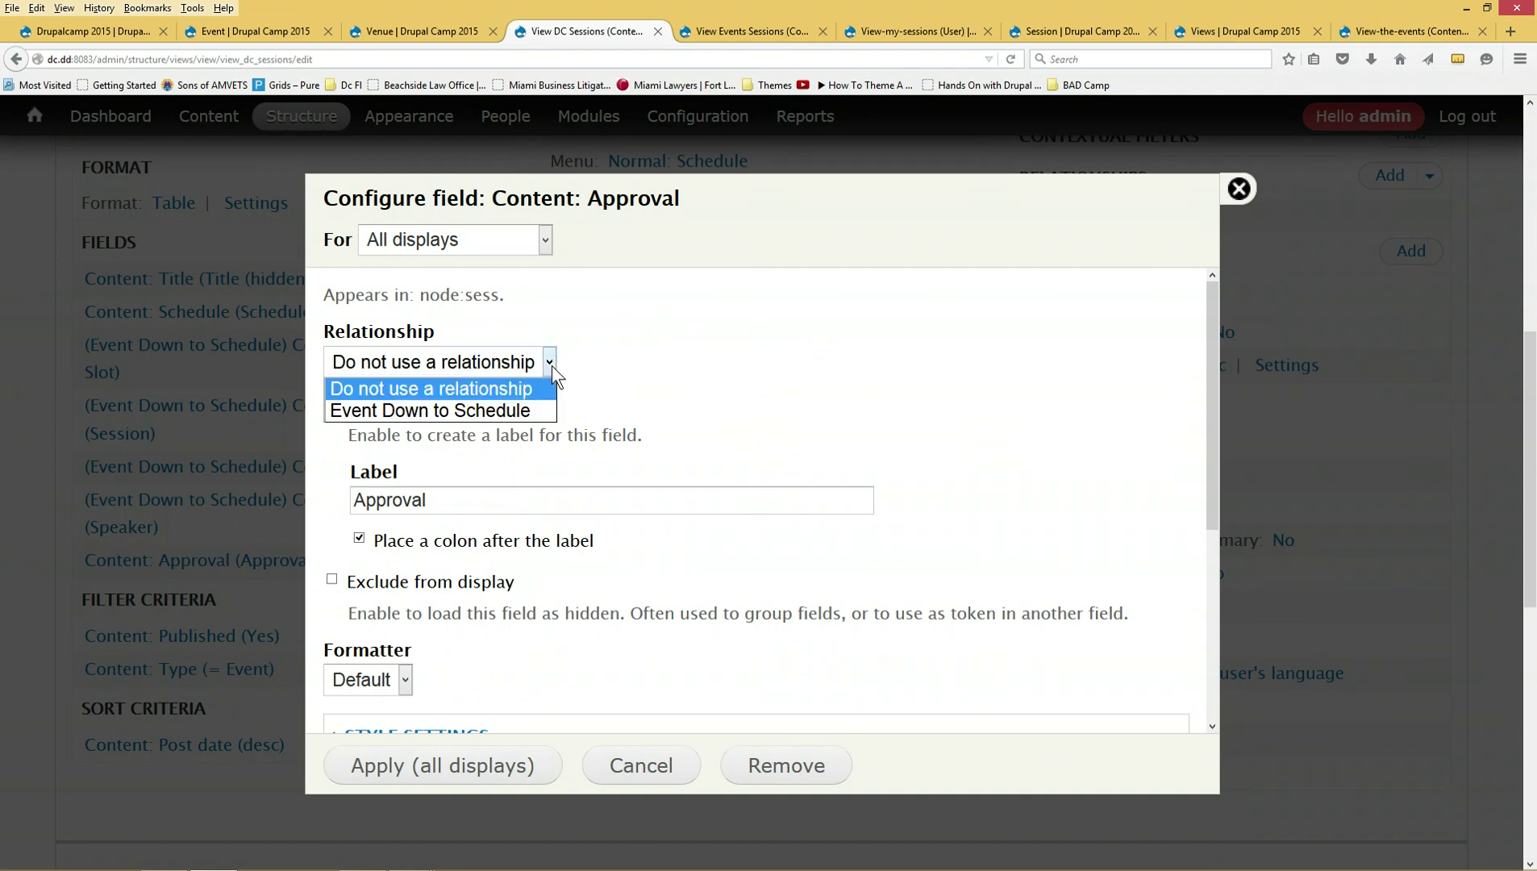
click(531, 412)
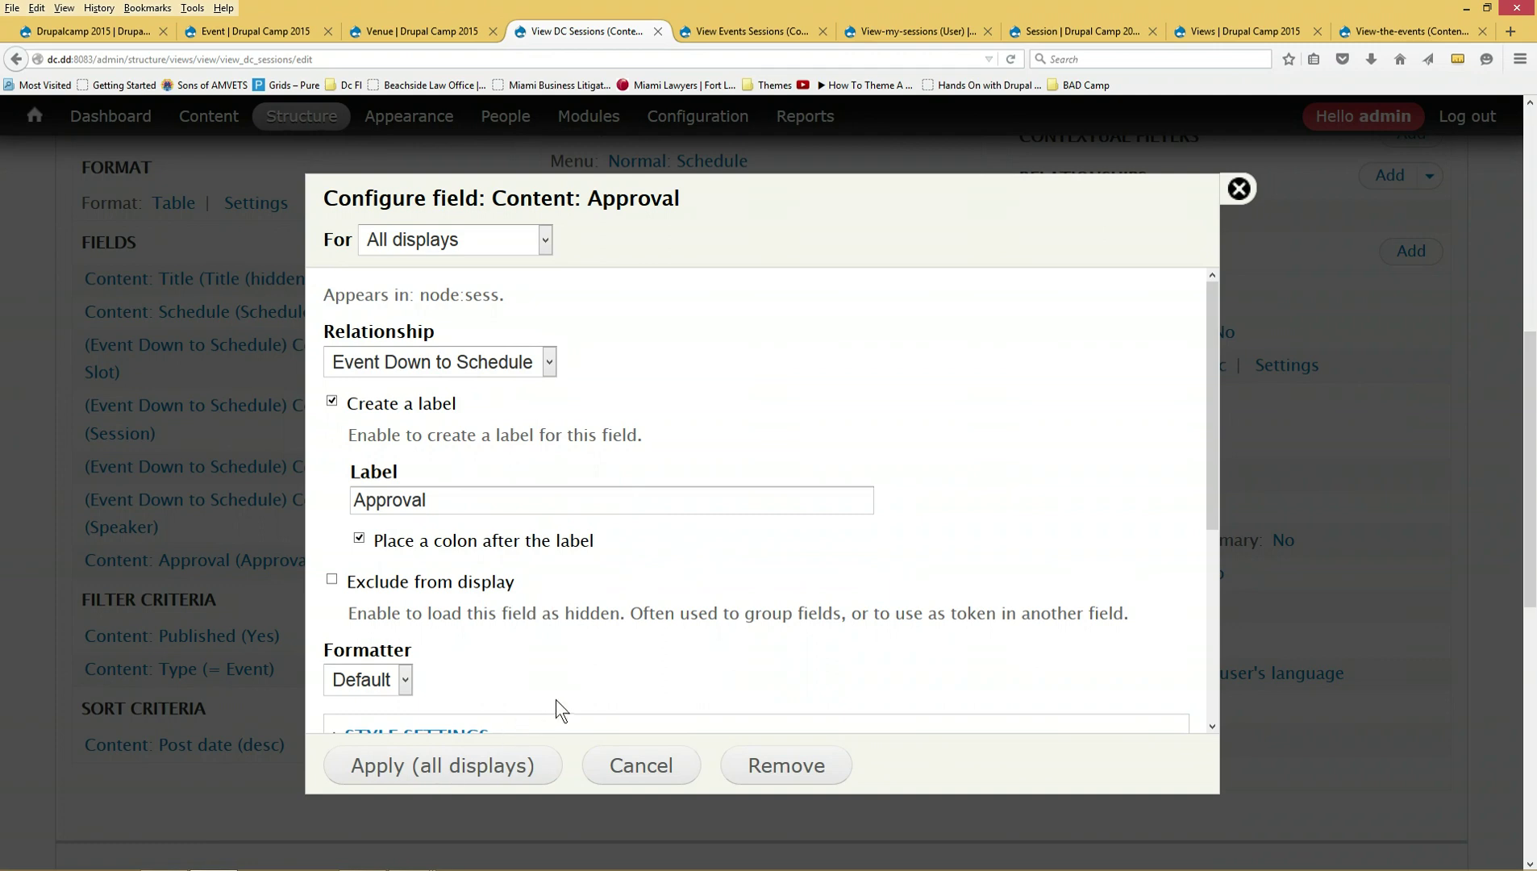
scroll(590, 661, down, 3)
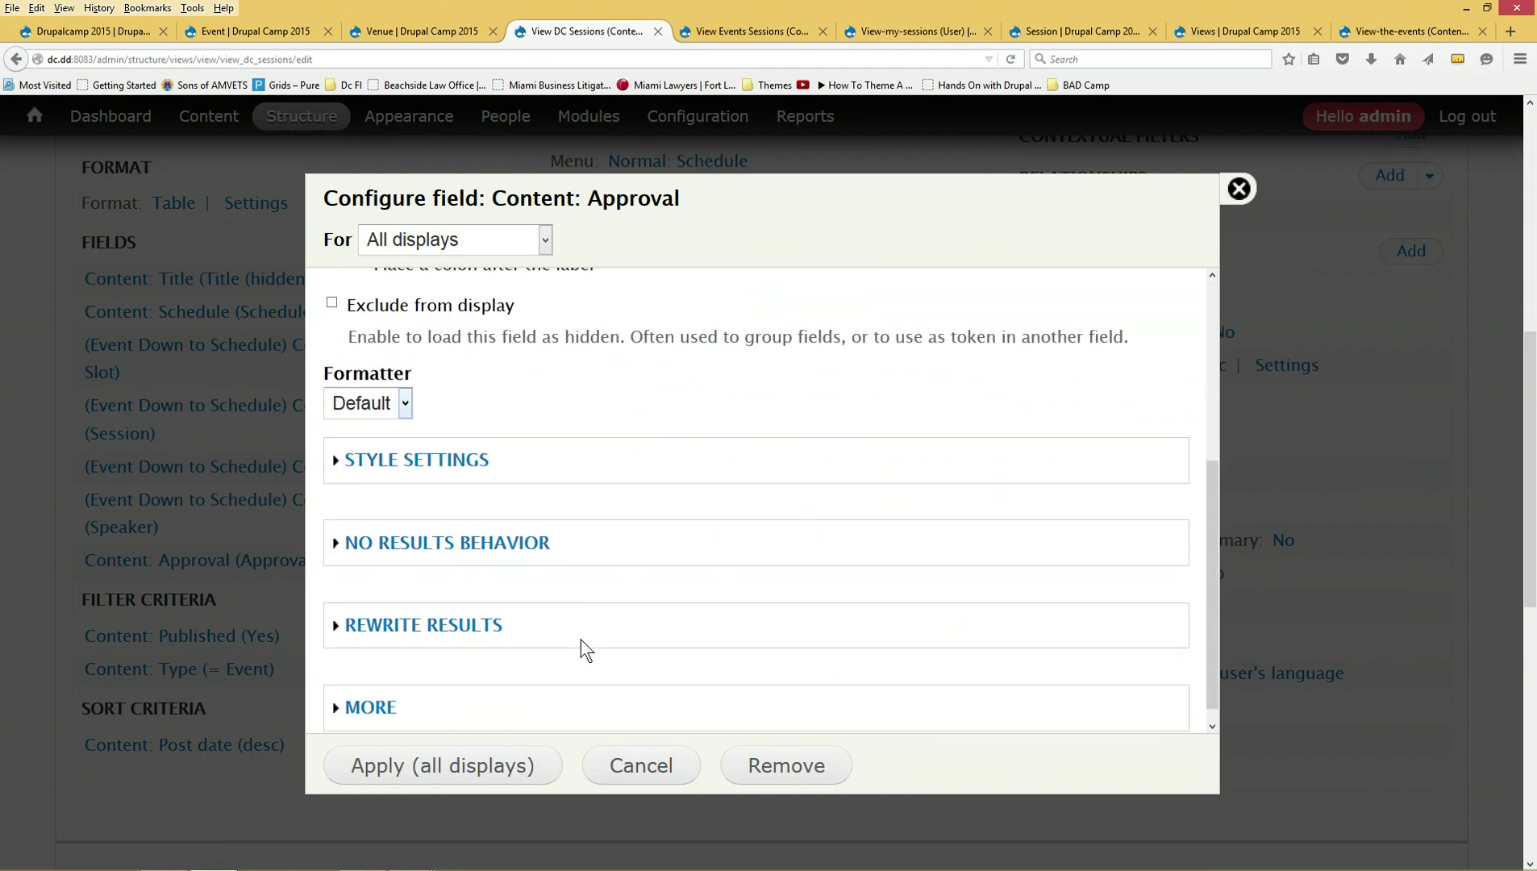
click(450, 769)
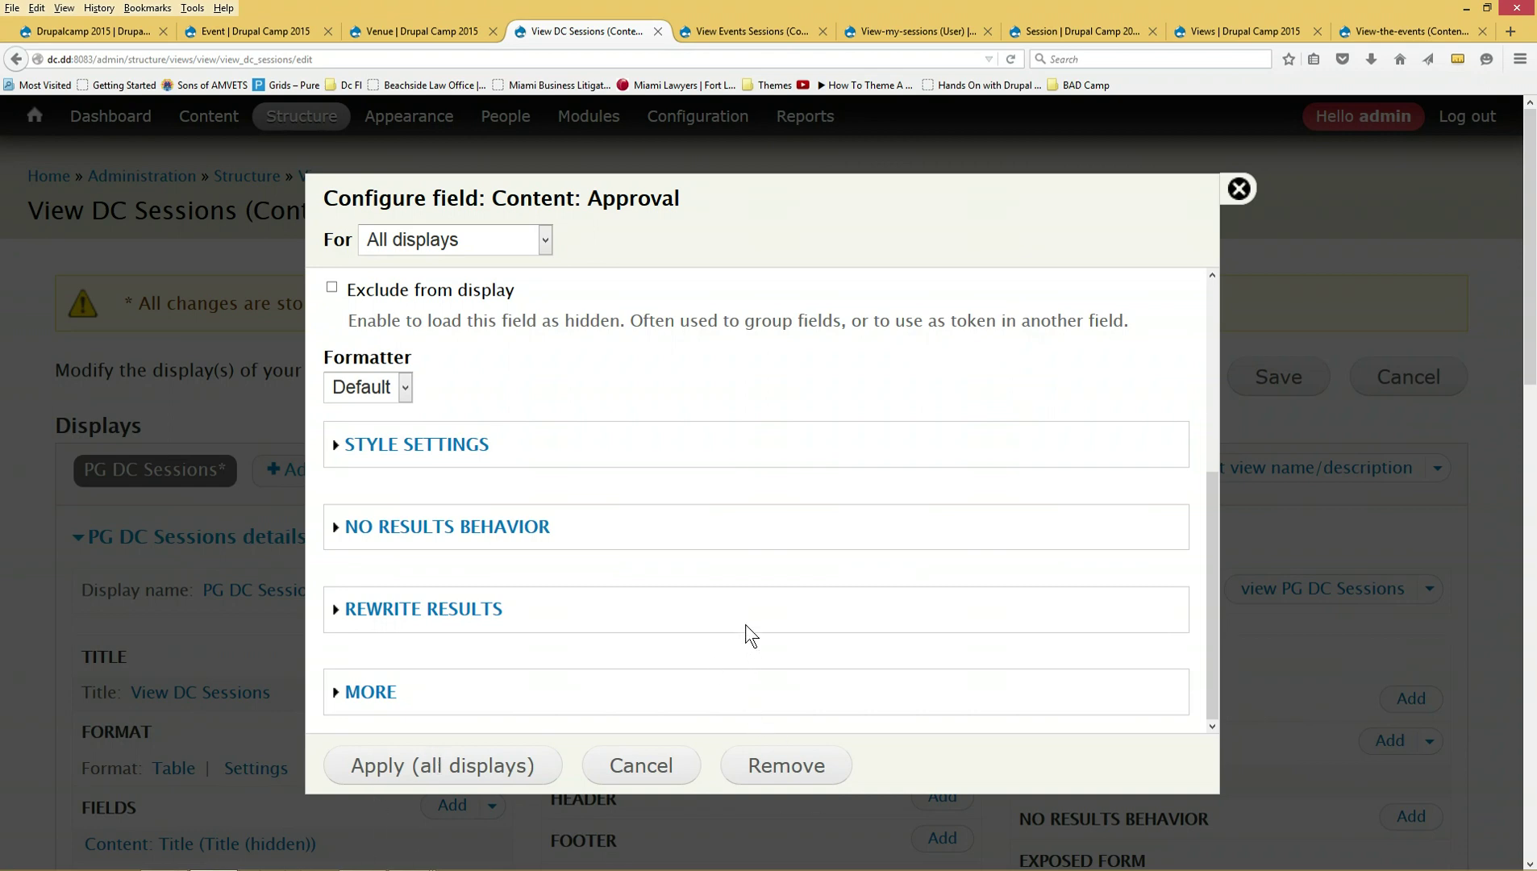
scroll(746, 625, up, 2)
scroll(769, 610, up, 5)
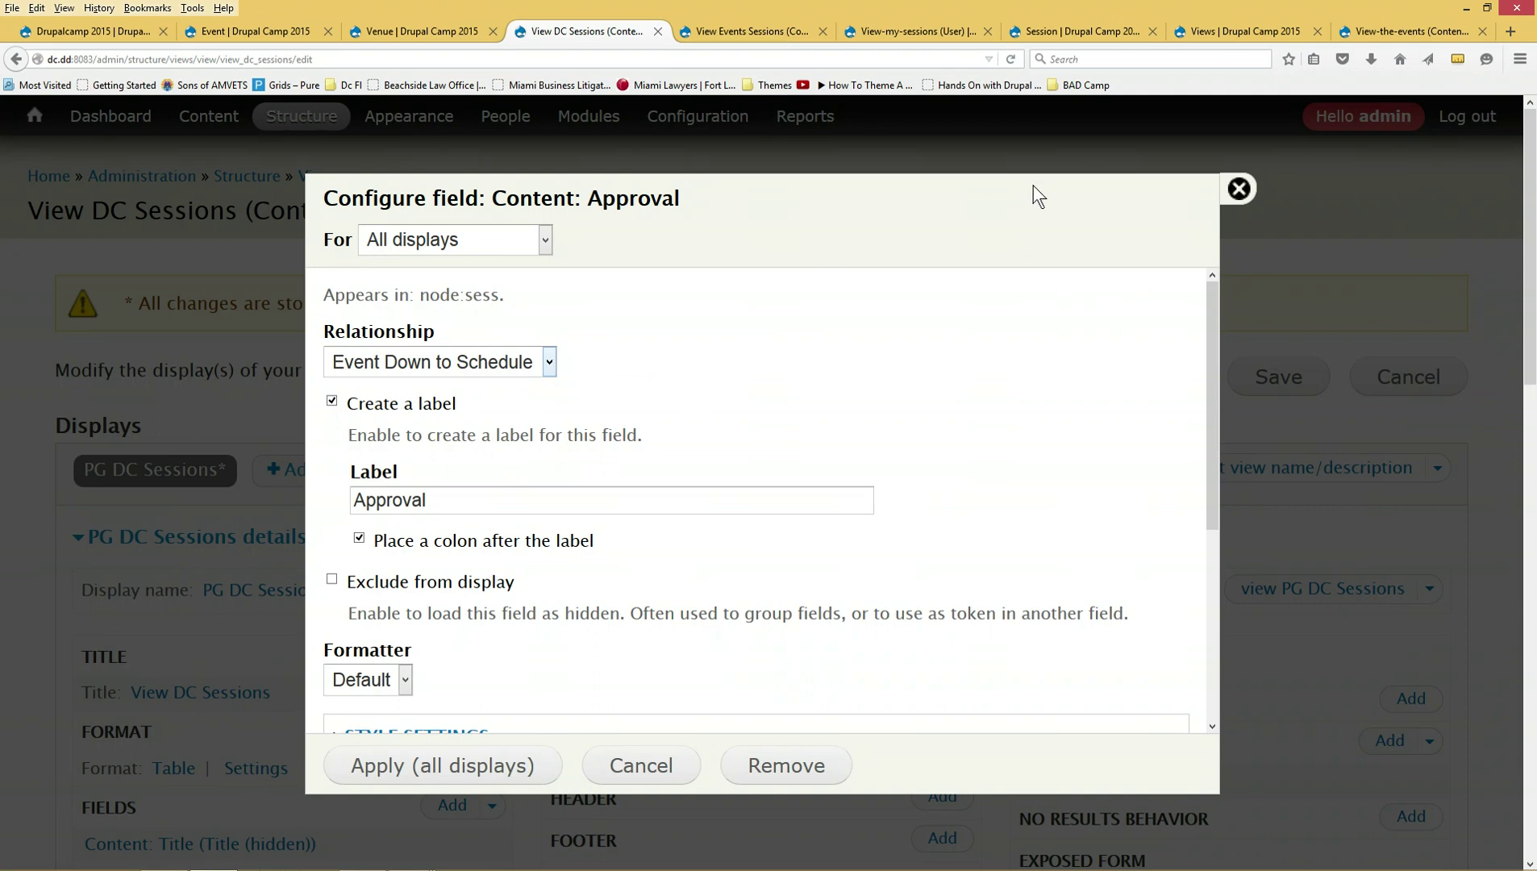
click(1238, 188)
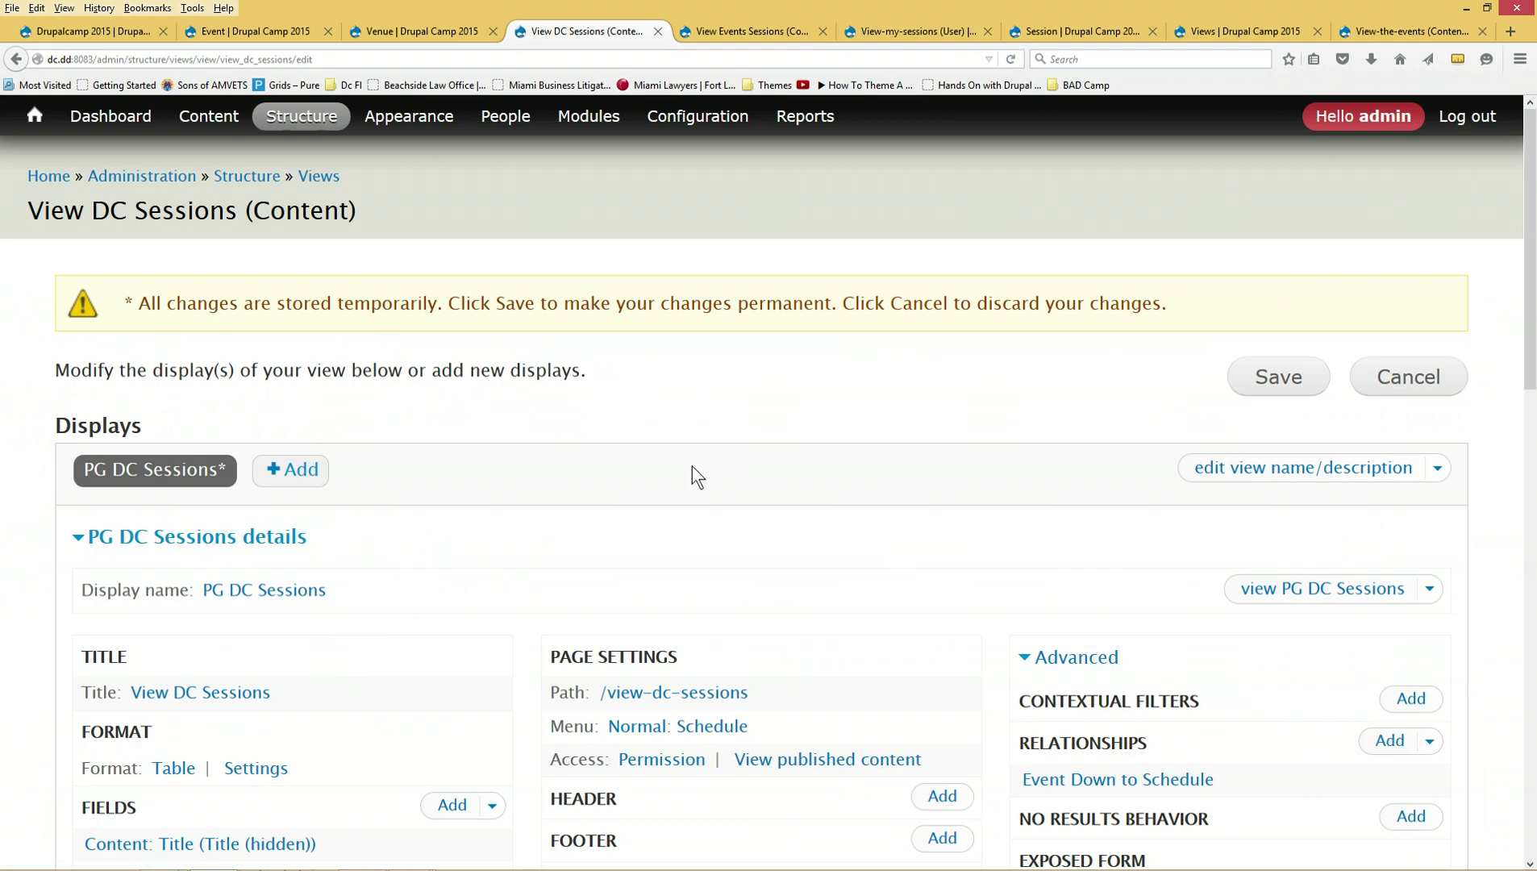
- Look at the site's Schedule page, and open the Drupalcamp 2015 schedule from the List Events page
scroll(839, 565, down, 2)
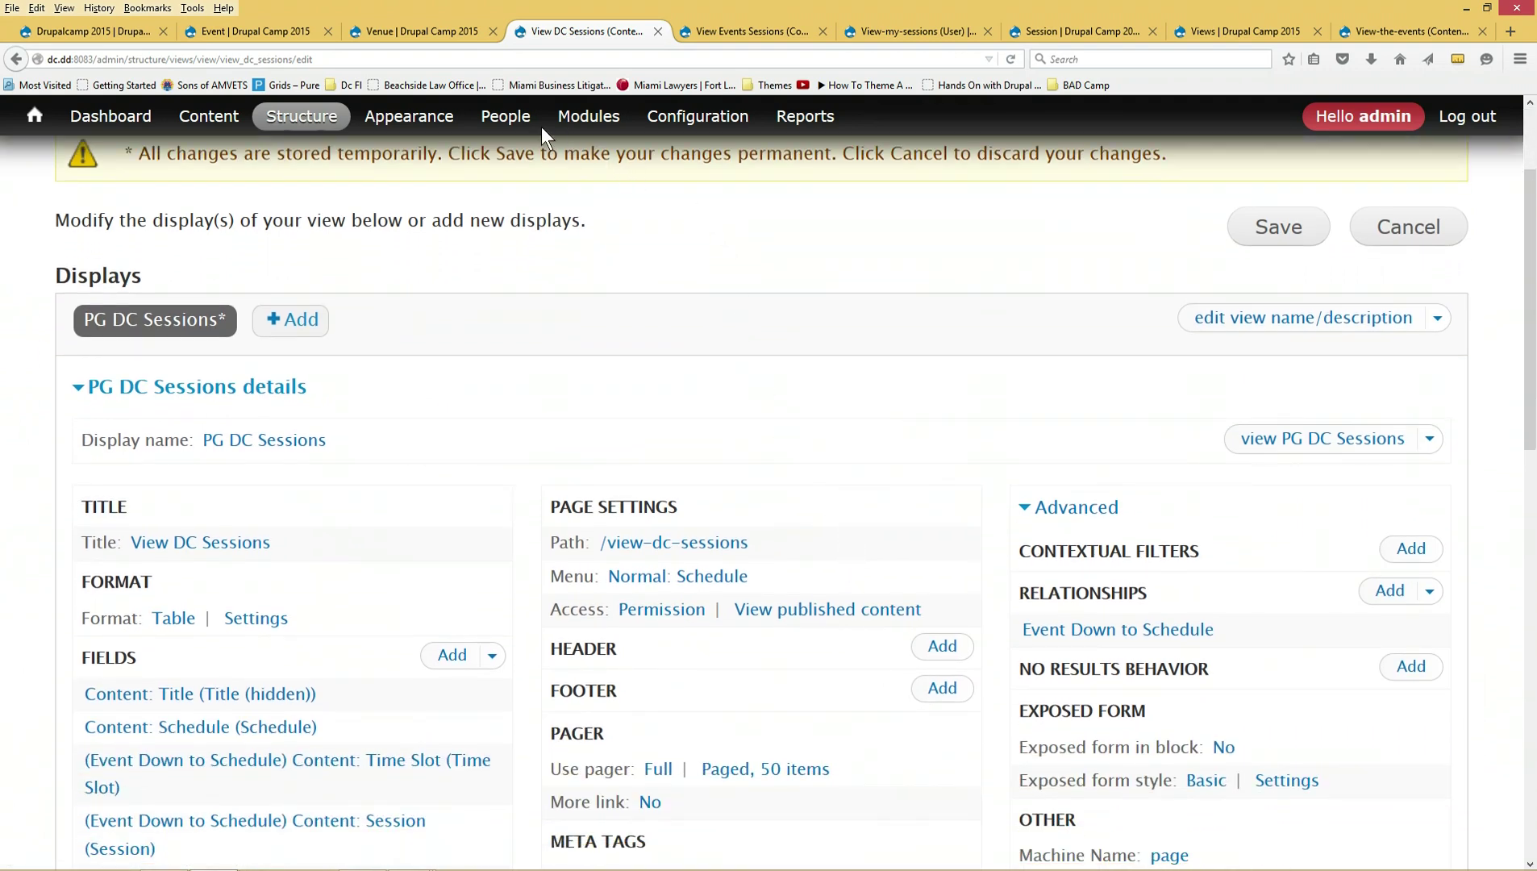
click(117, 30)
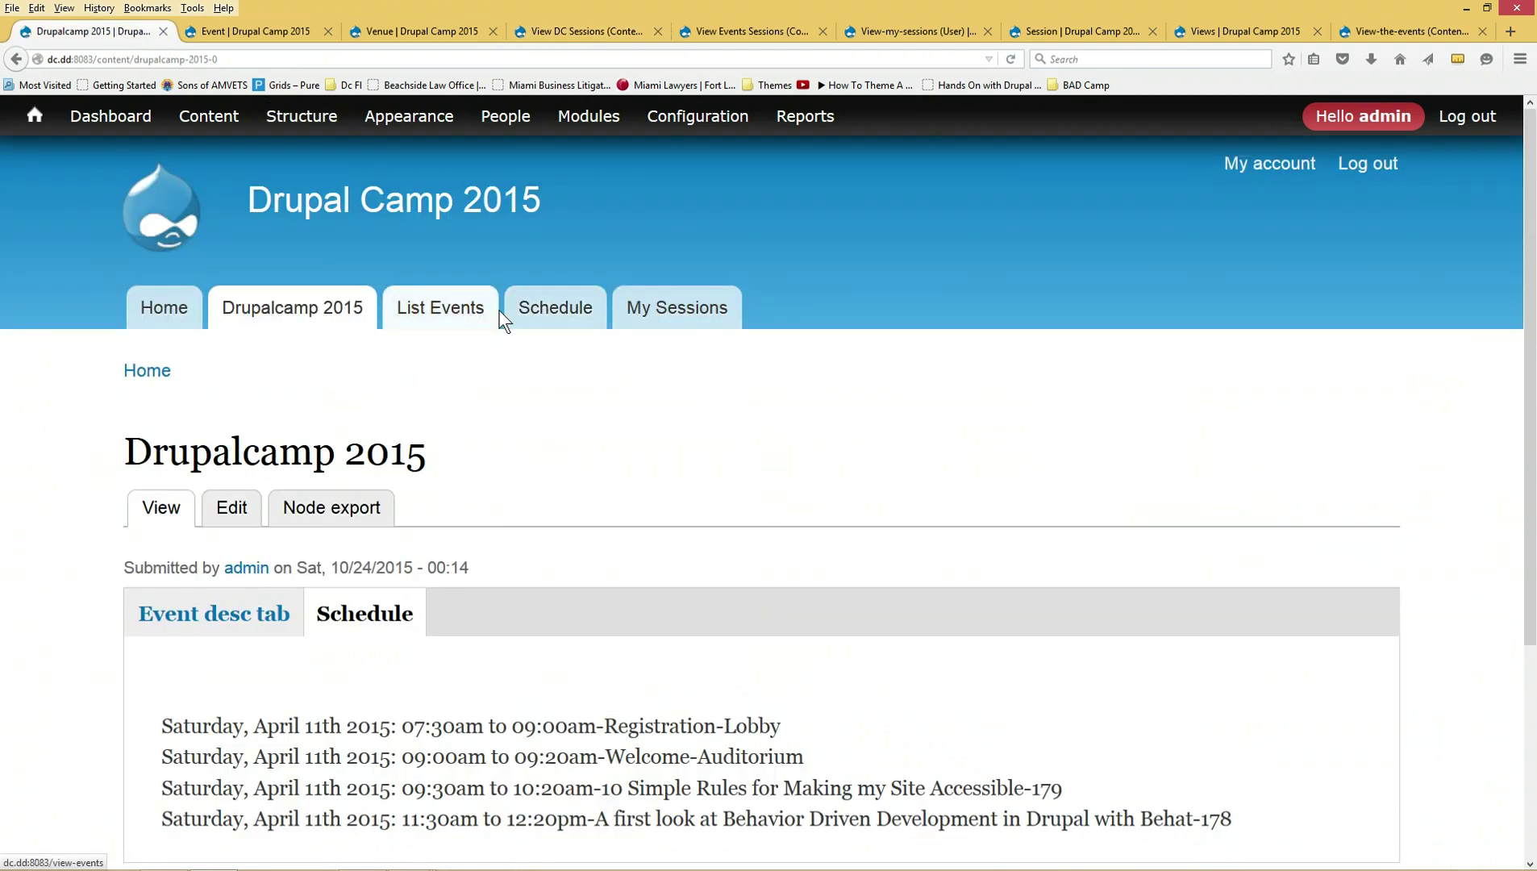
click(553, 309)
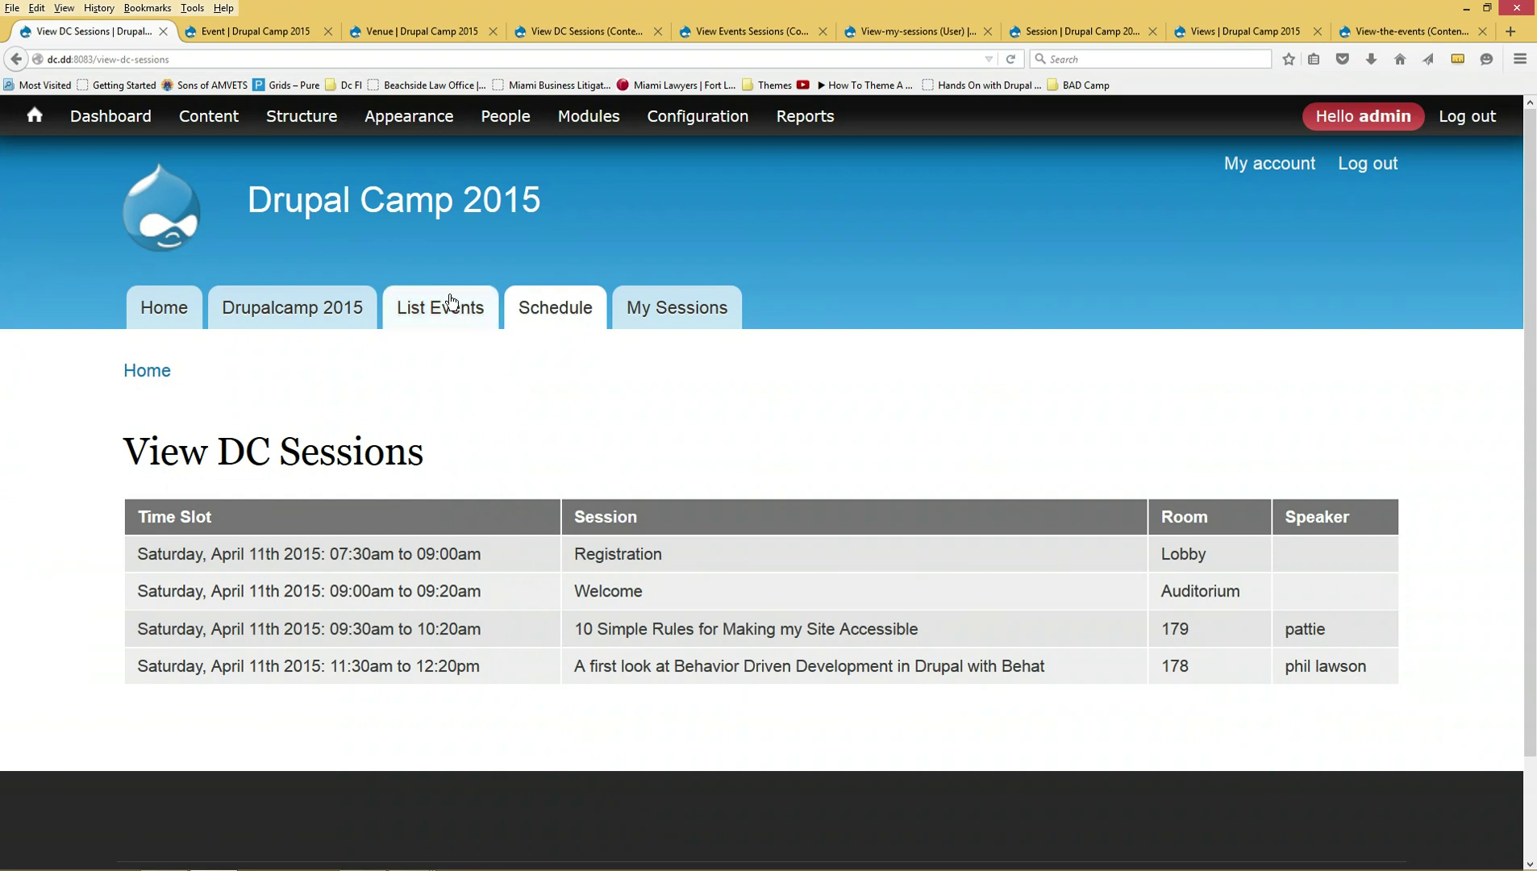
click(436, 307)
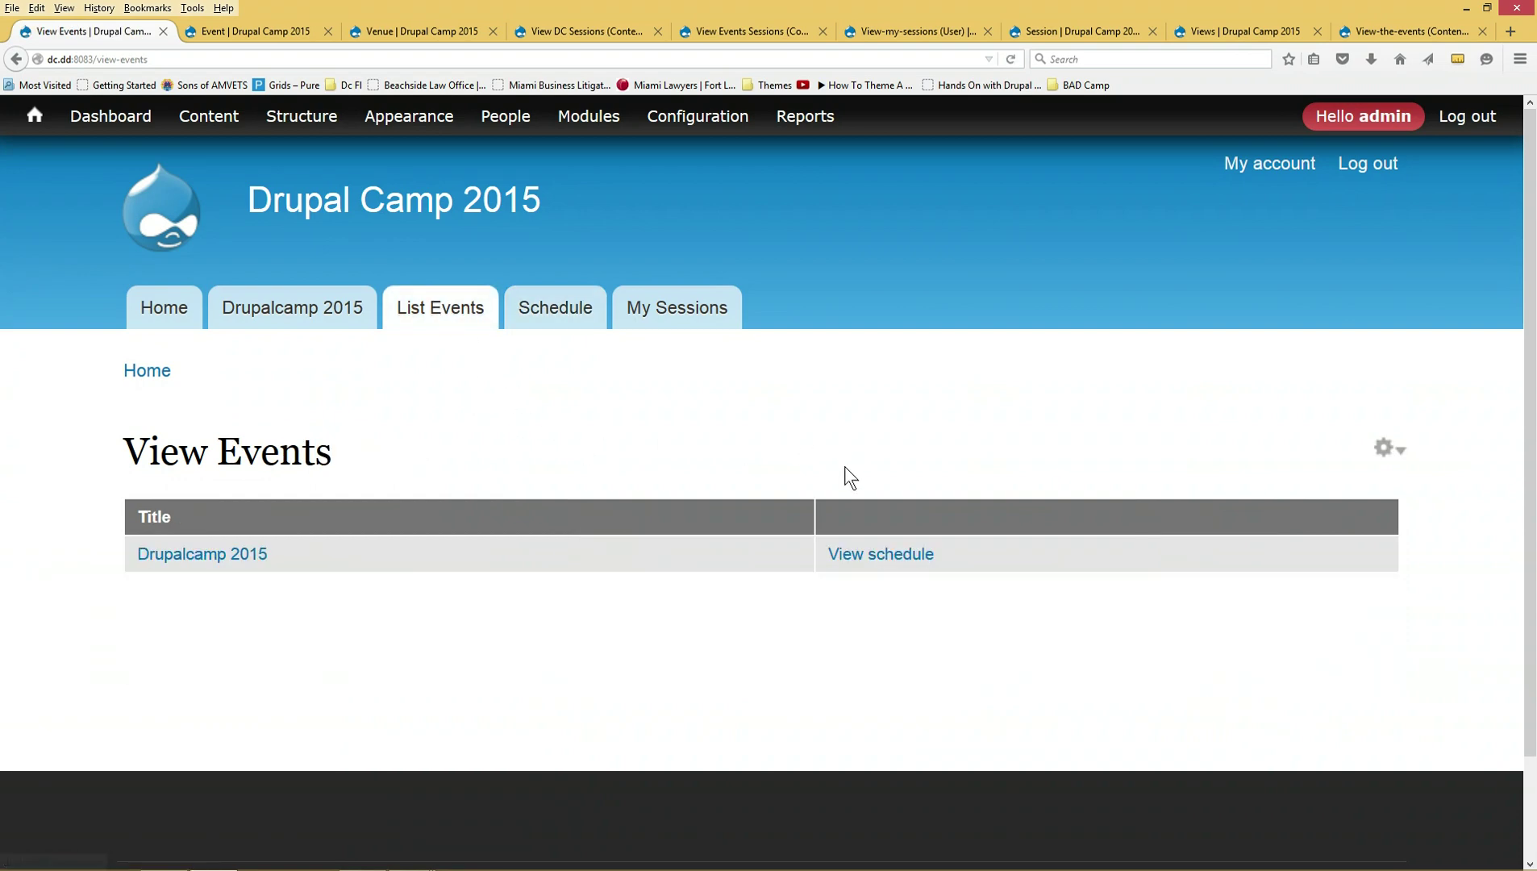
click(871, 562)
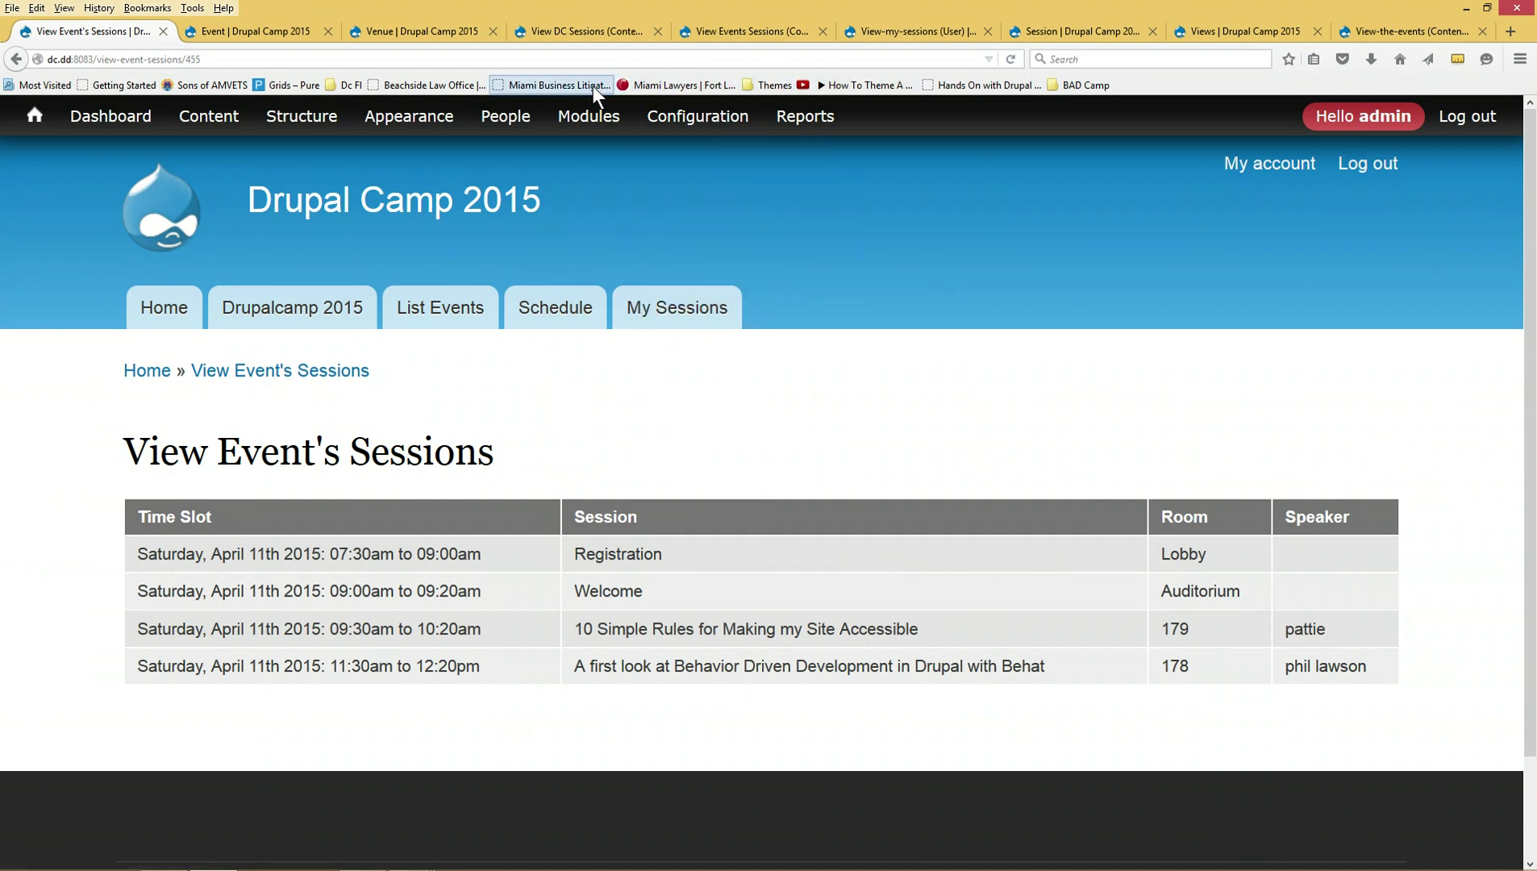
- Open the View Events Sessions view for editing and expand its advanced settings
click(738, 30)
click(1090, 569)
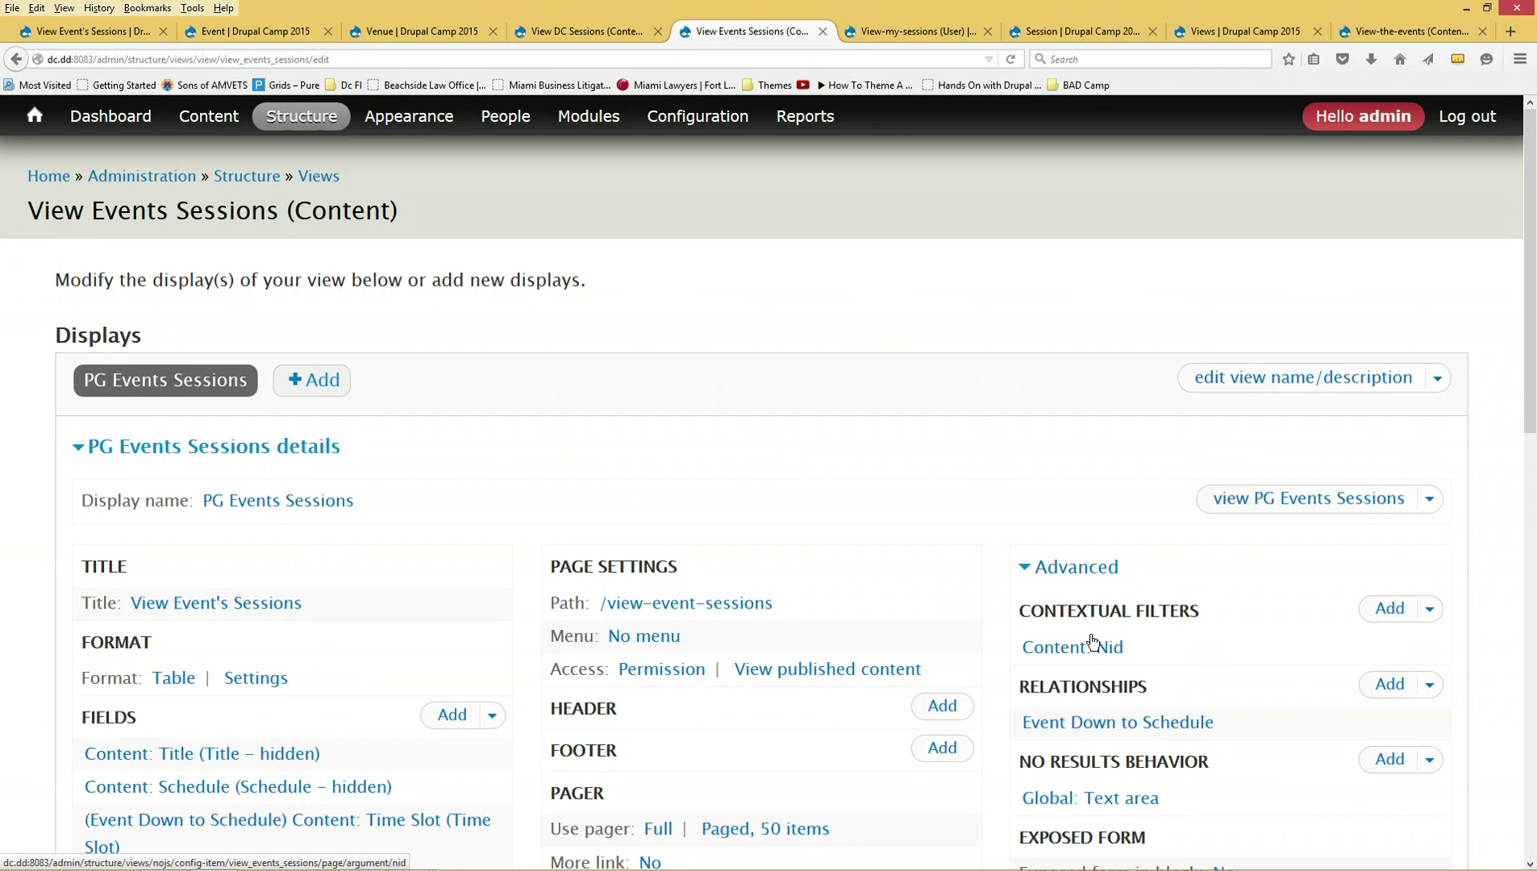
key(alt+Tab)
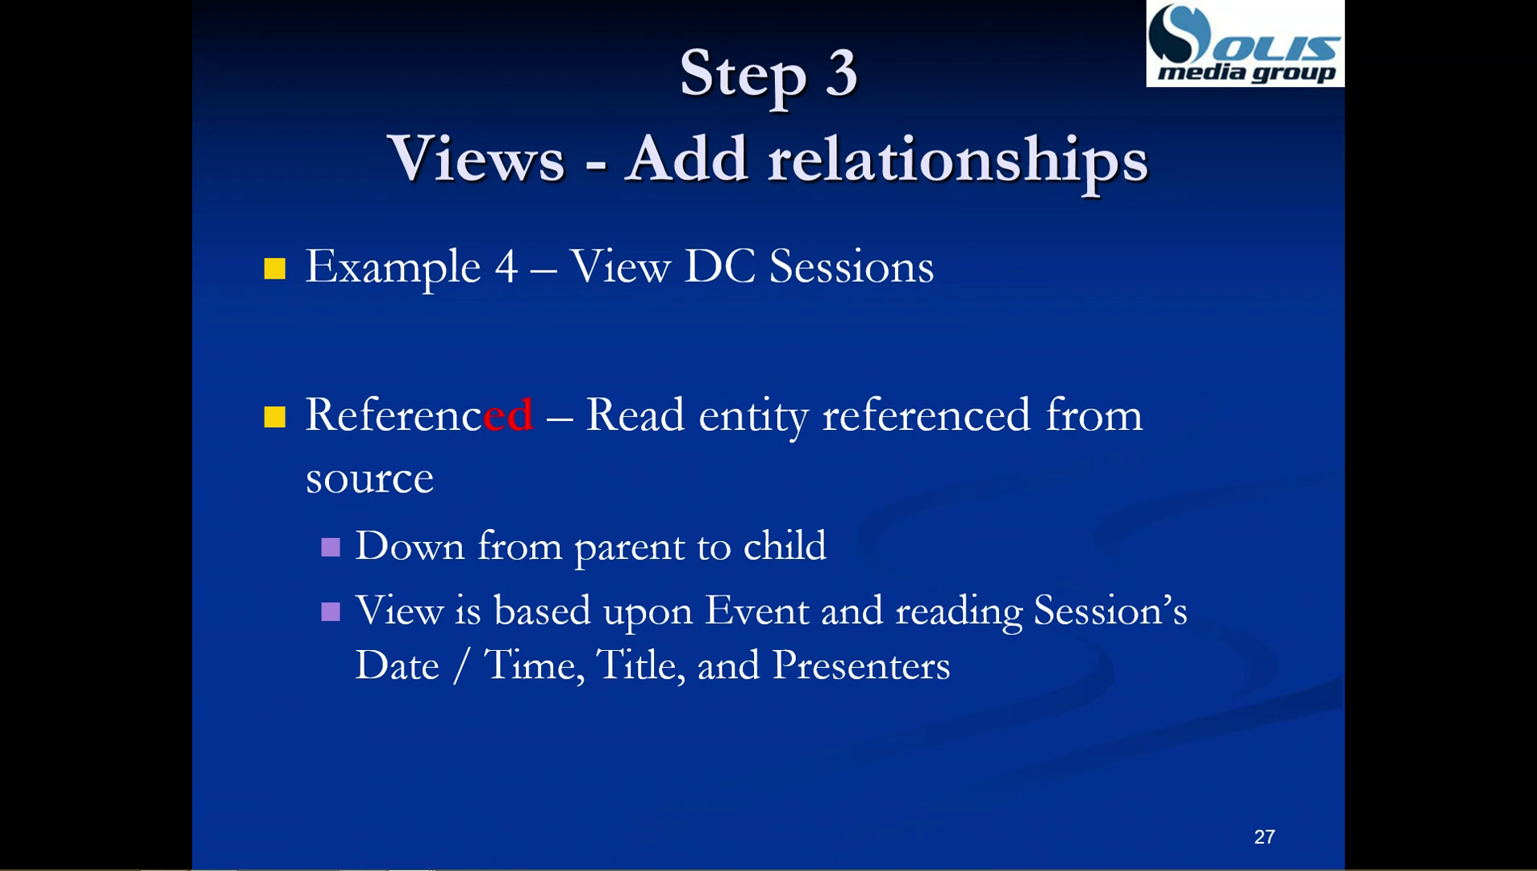
key(Right)
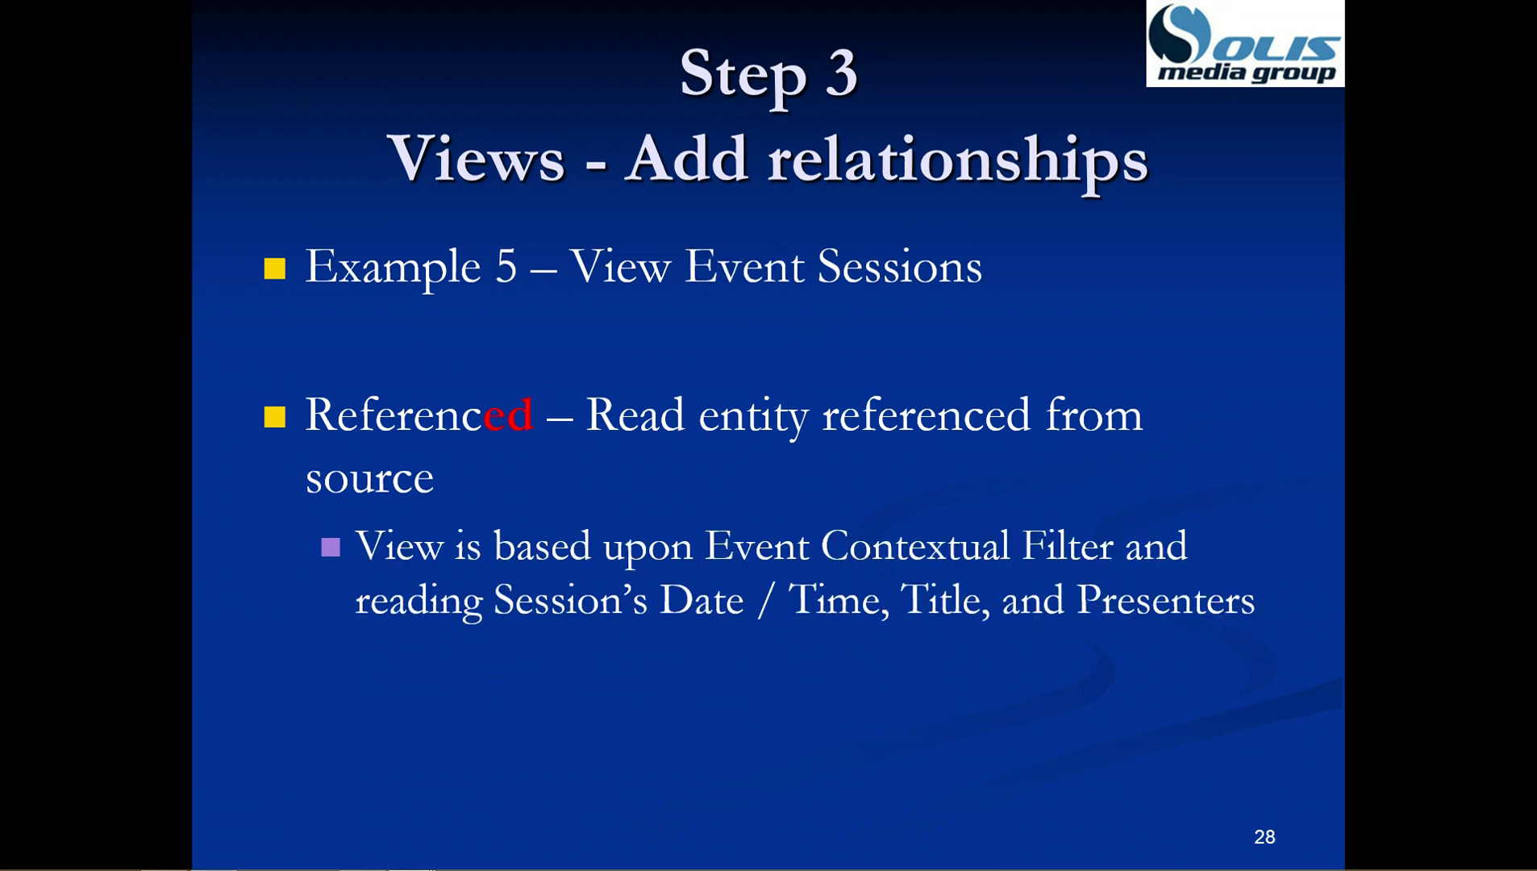
key(Right)
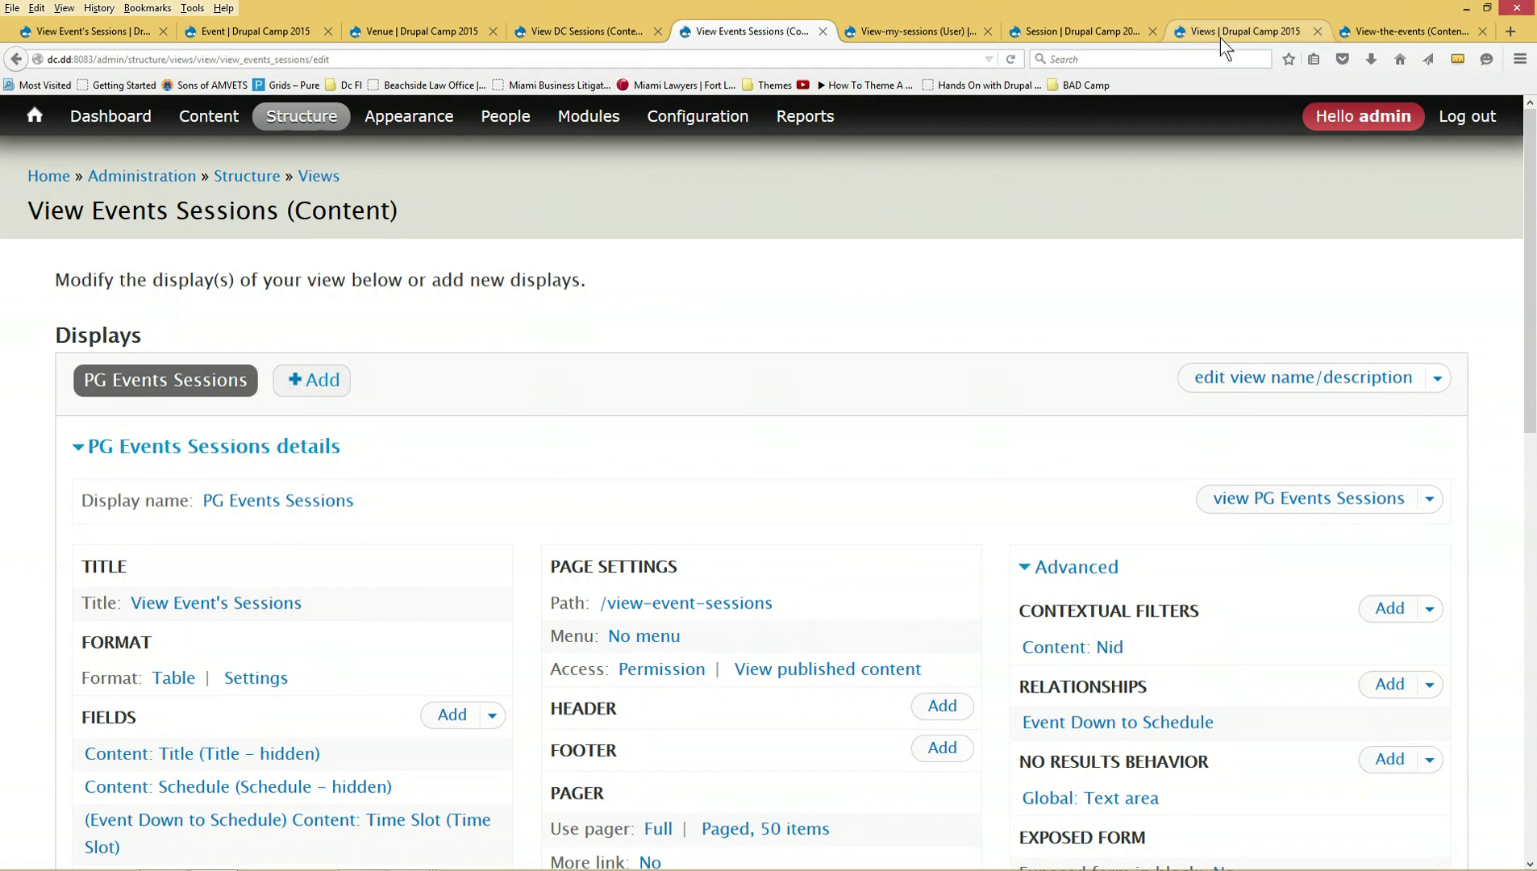
- Open the View-my-sessions view and examine its fields, contextual filter and relationship
click(885, 37)
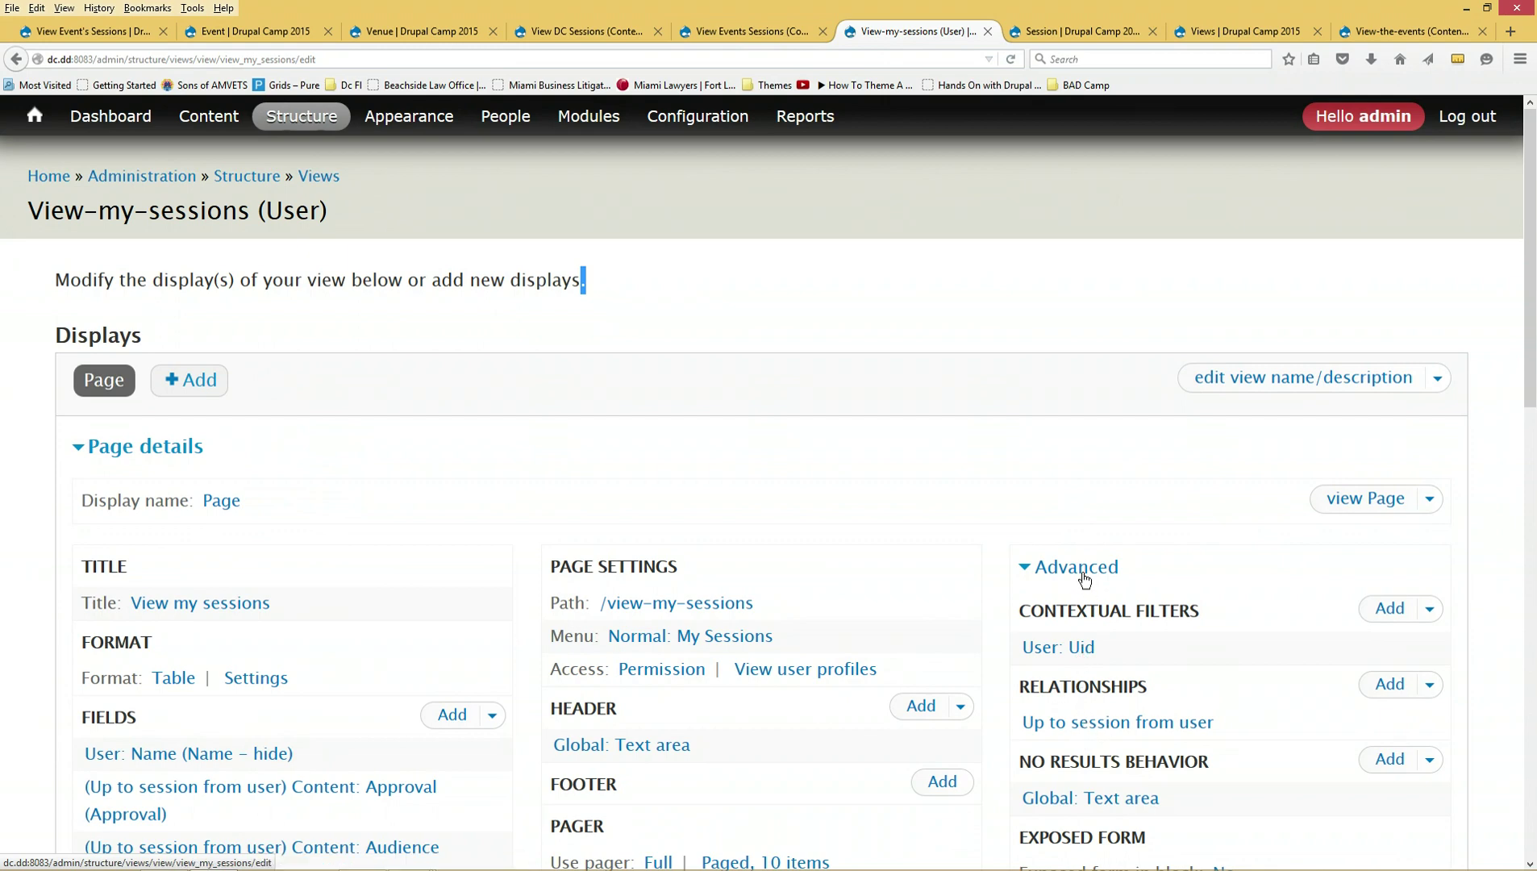
scroll(918, 436, down, 3)
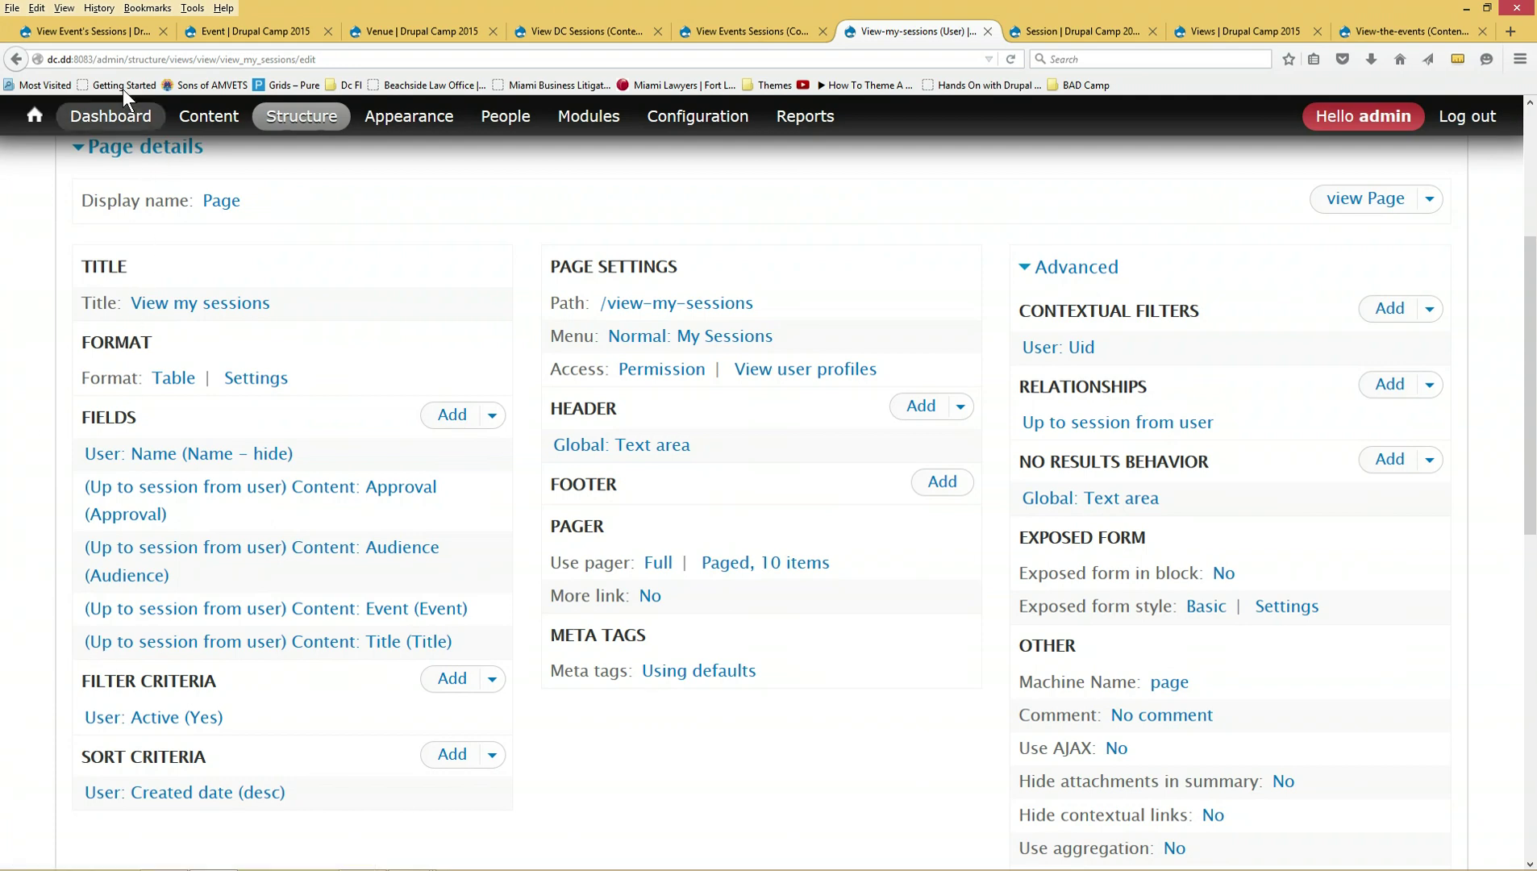
- Switch to the Chrome window, maximise it, enlarge the page and view the My Sessions page of its logged-in account
click(76, 23)
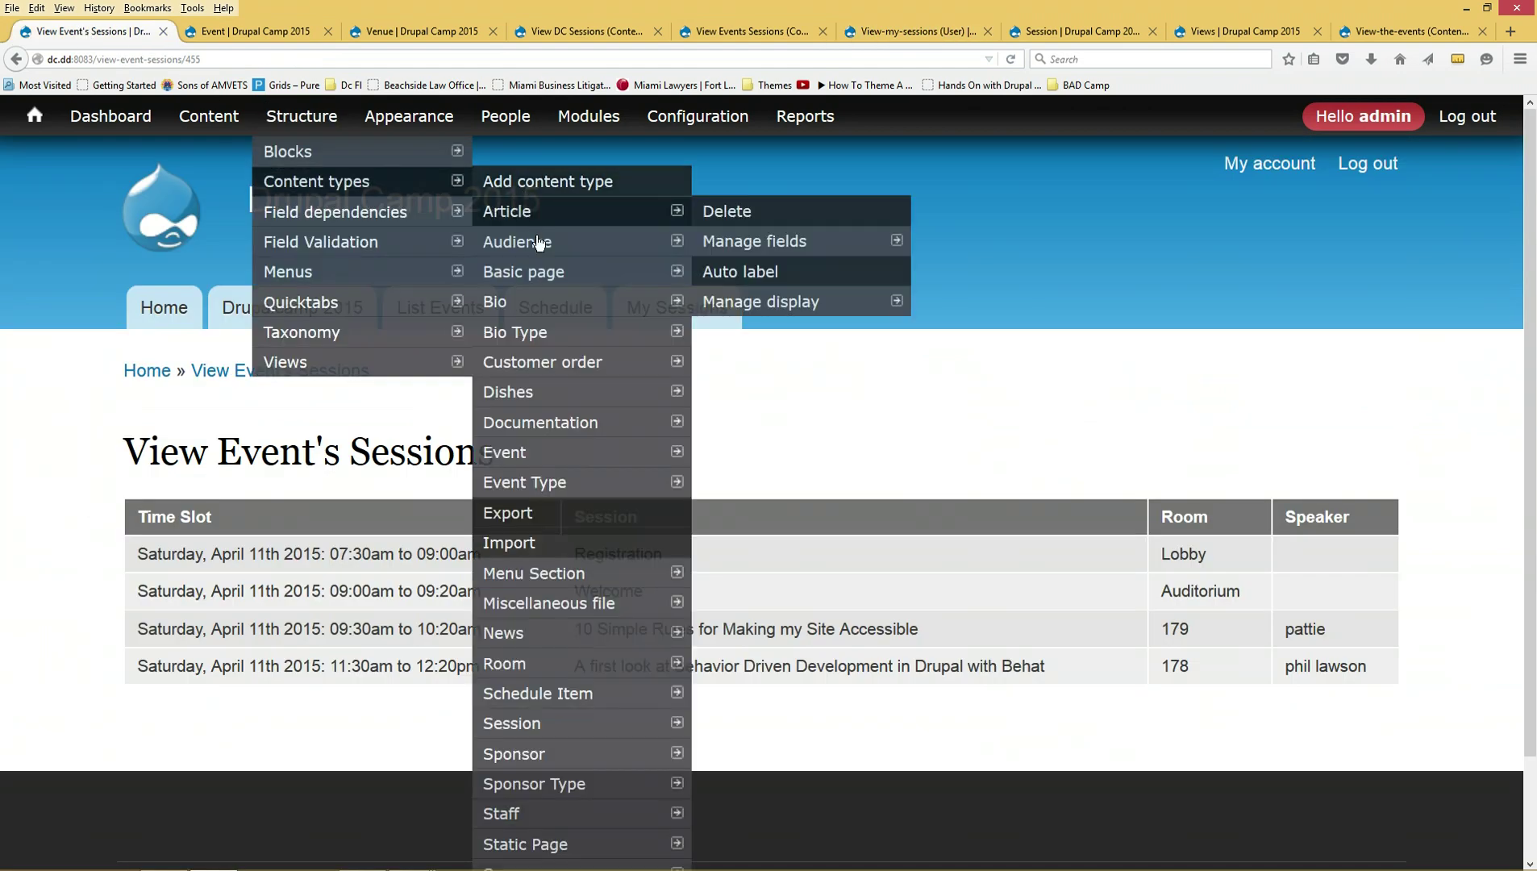
mouse_move(1048, 432)
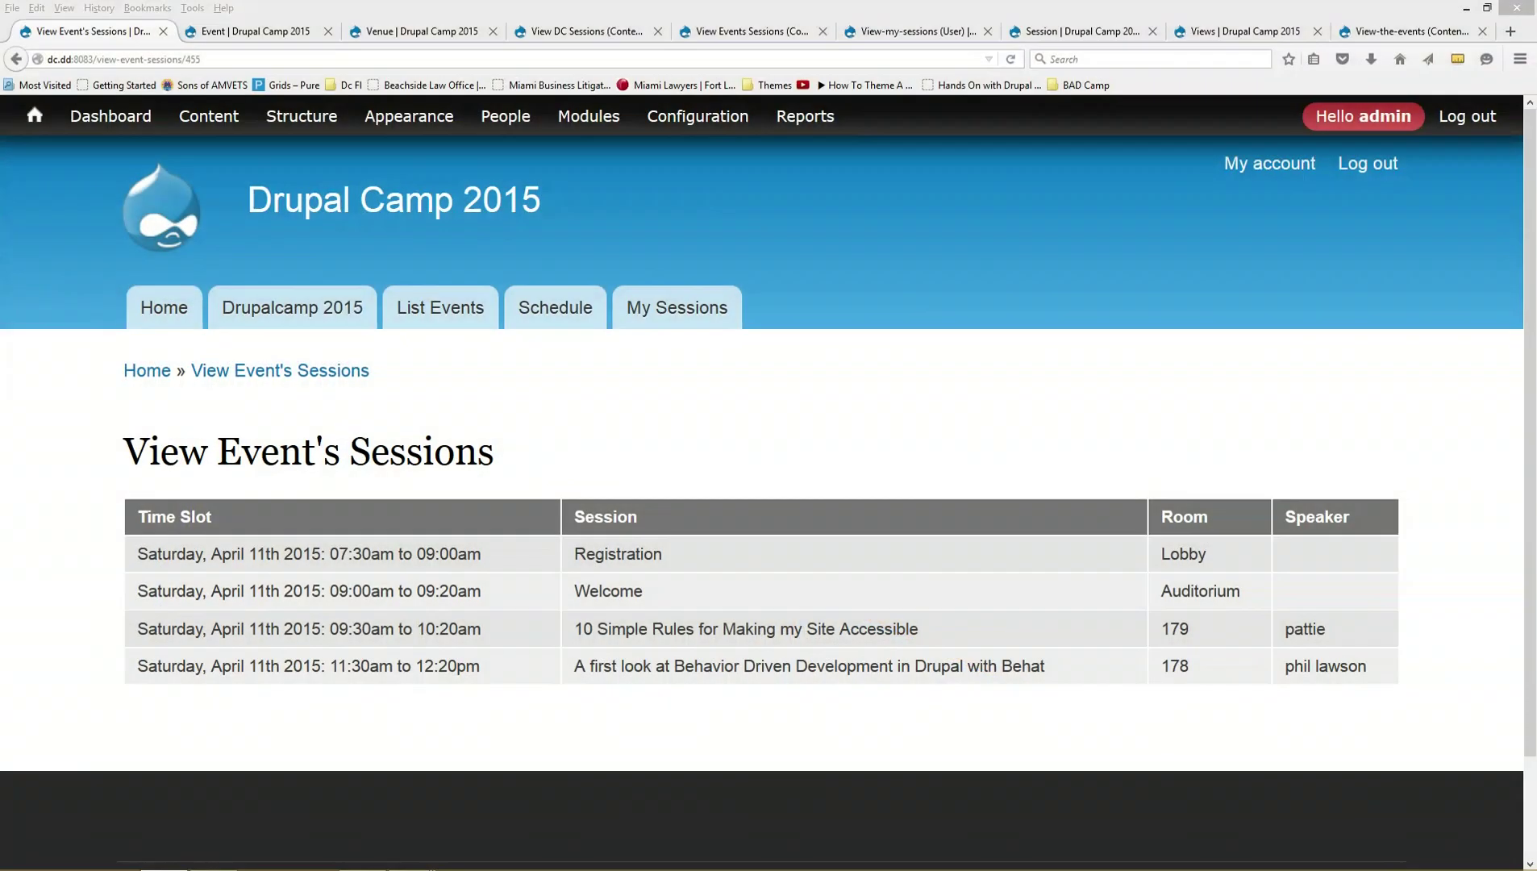
drag(0, 121, 980, 164)
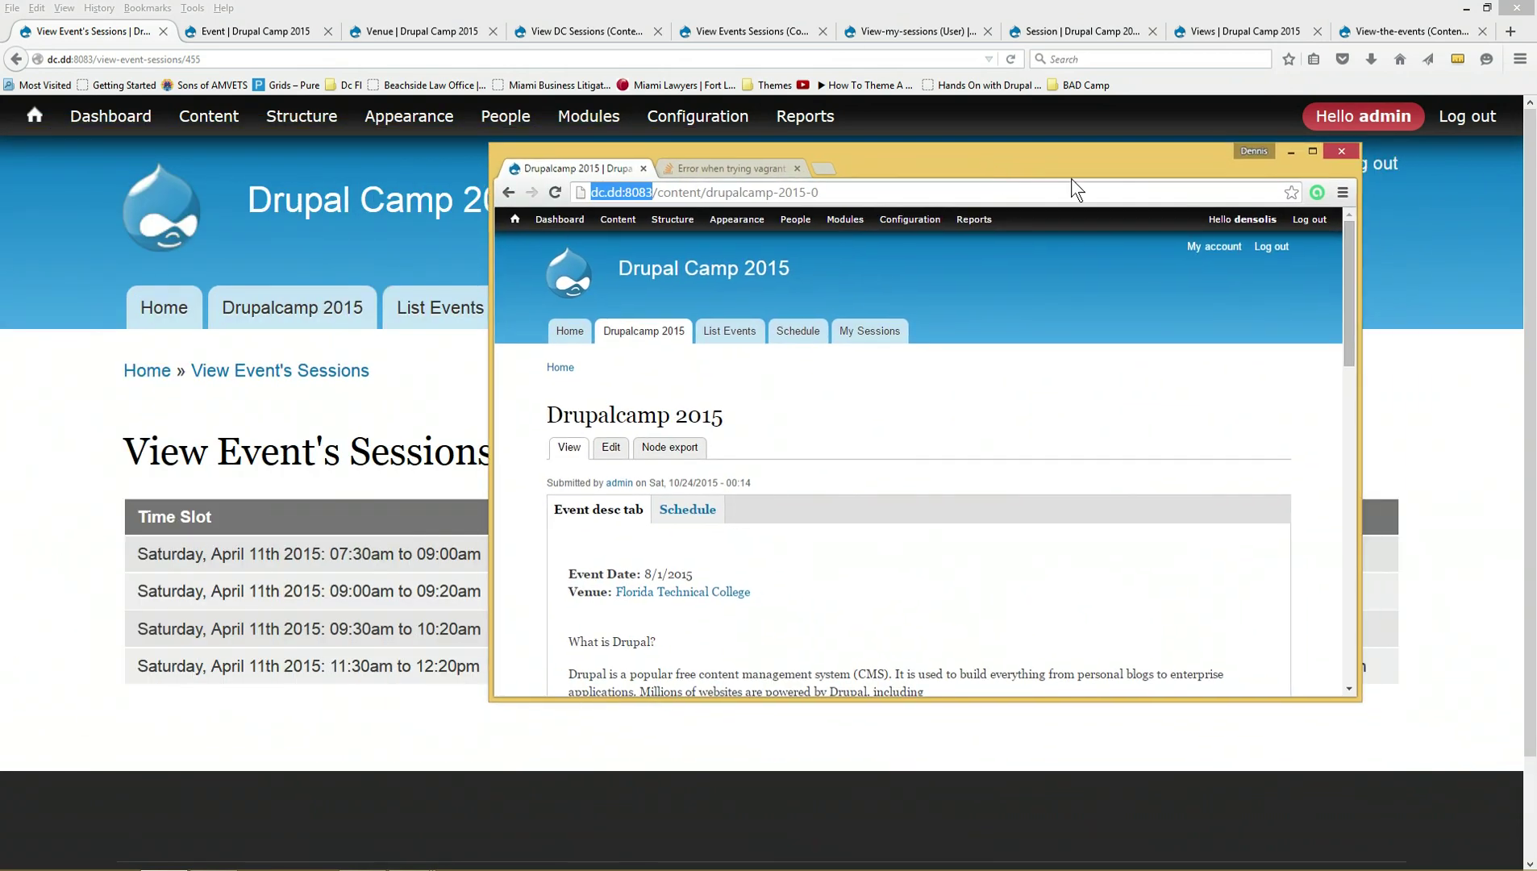
click(1311, 153)
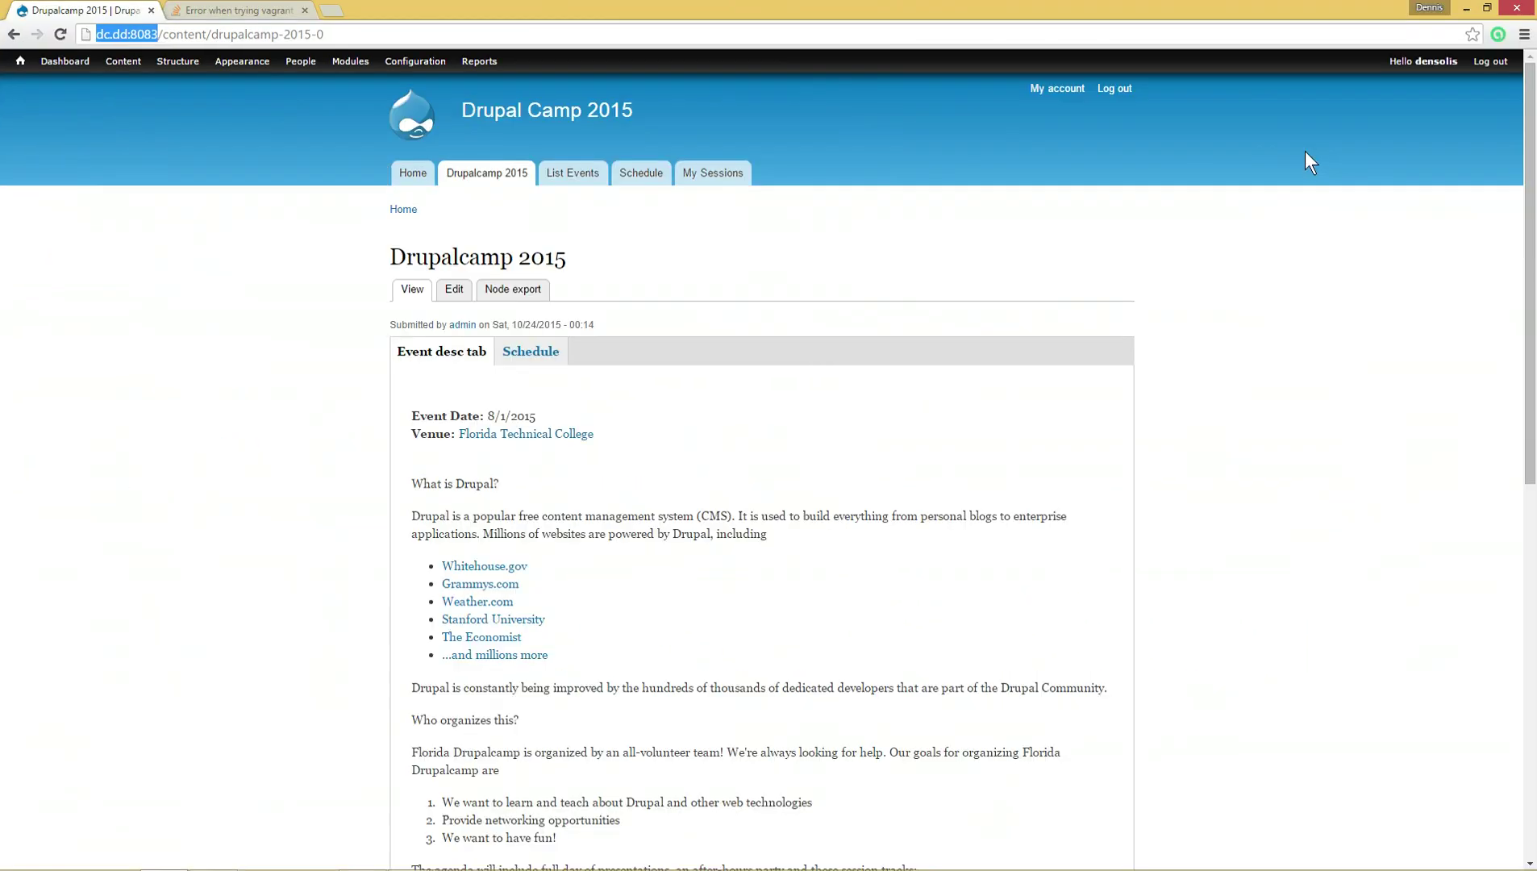
key(ctrl+plus)
key(ctrl+plus)
key(ctrl+plus)
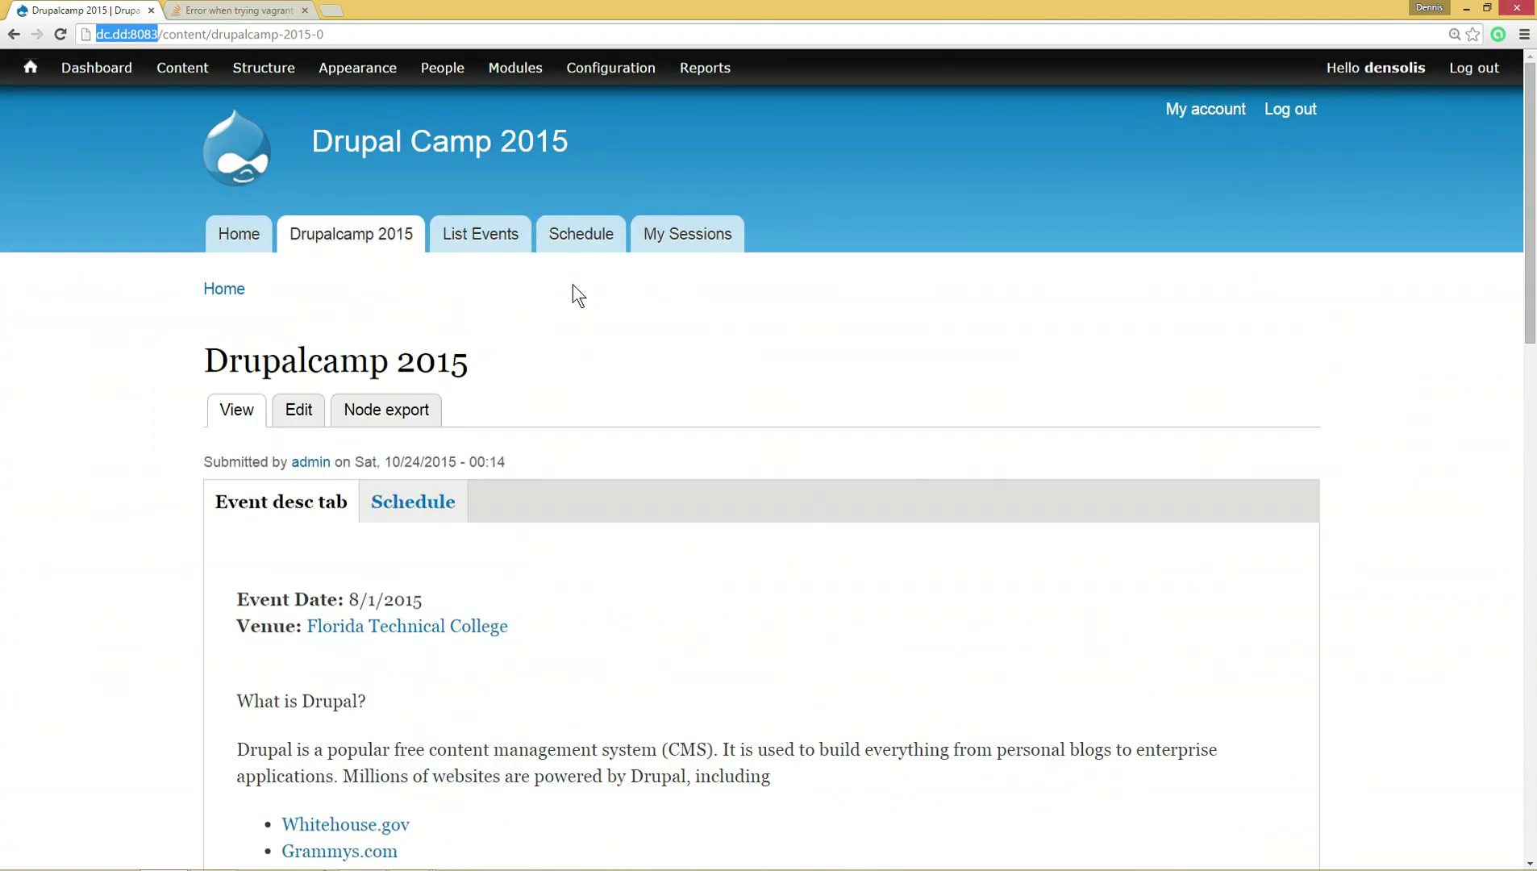
click(694, 236)
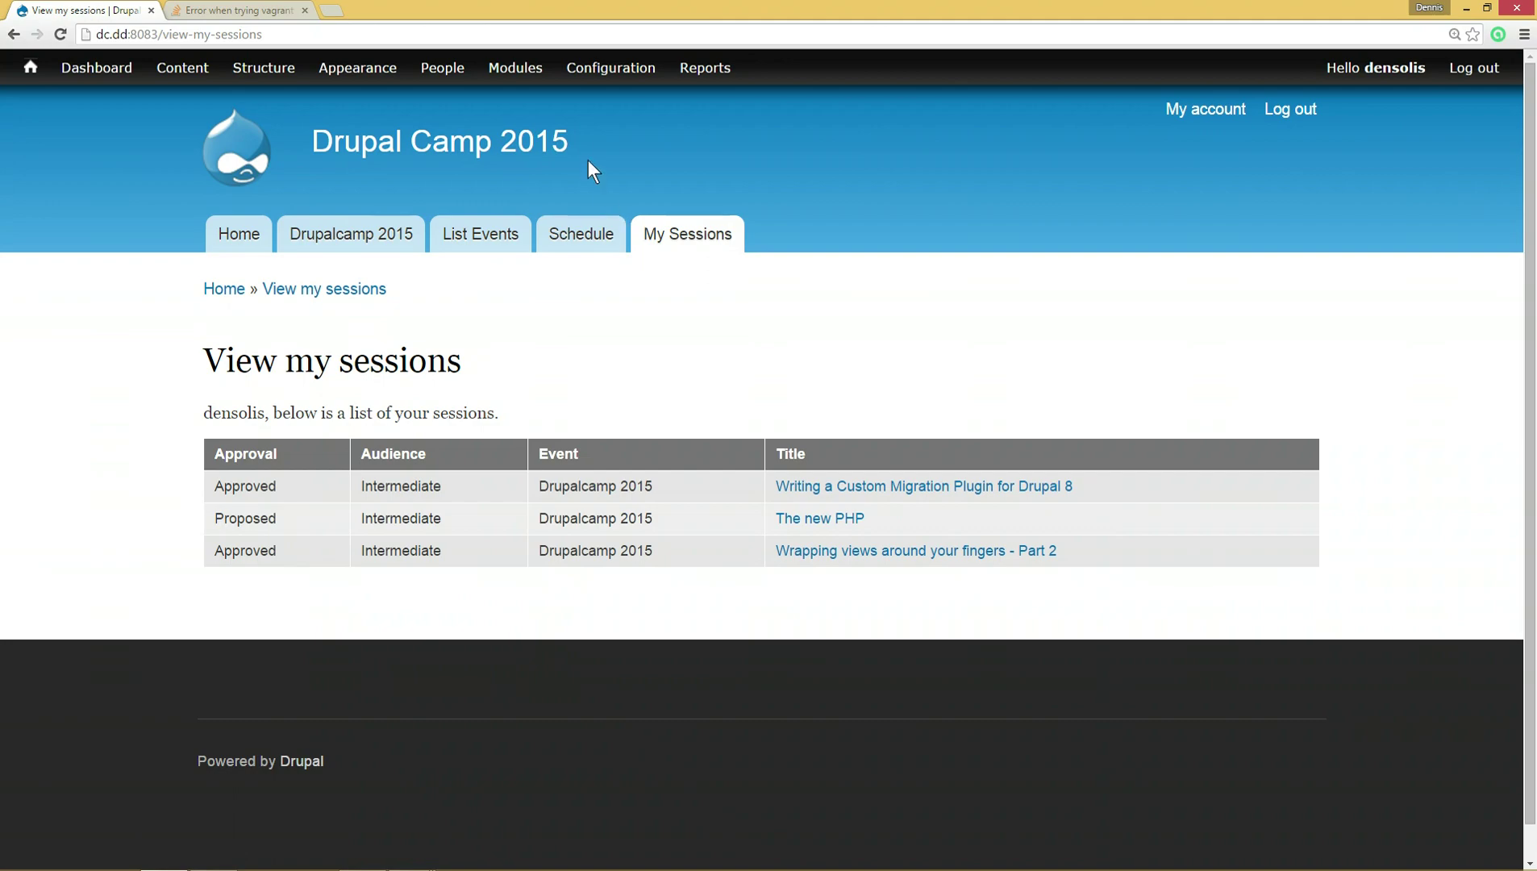
key(alt+Tab)
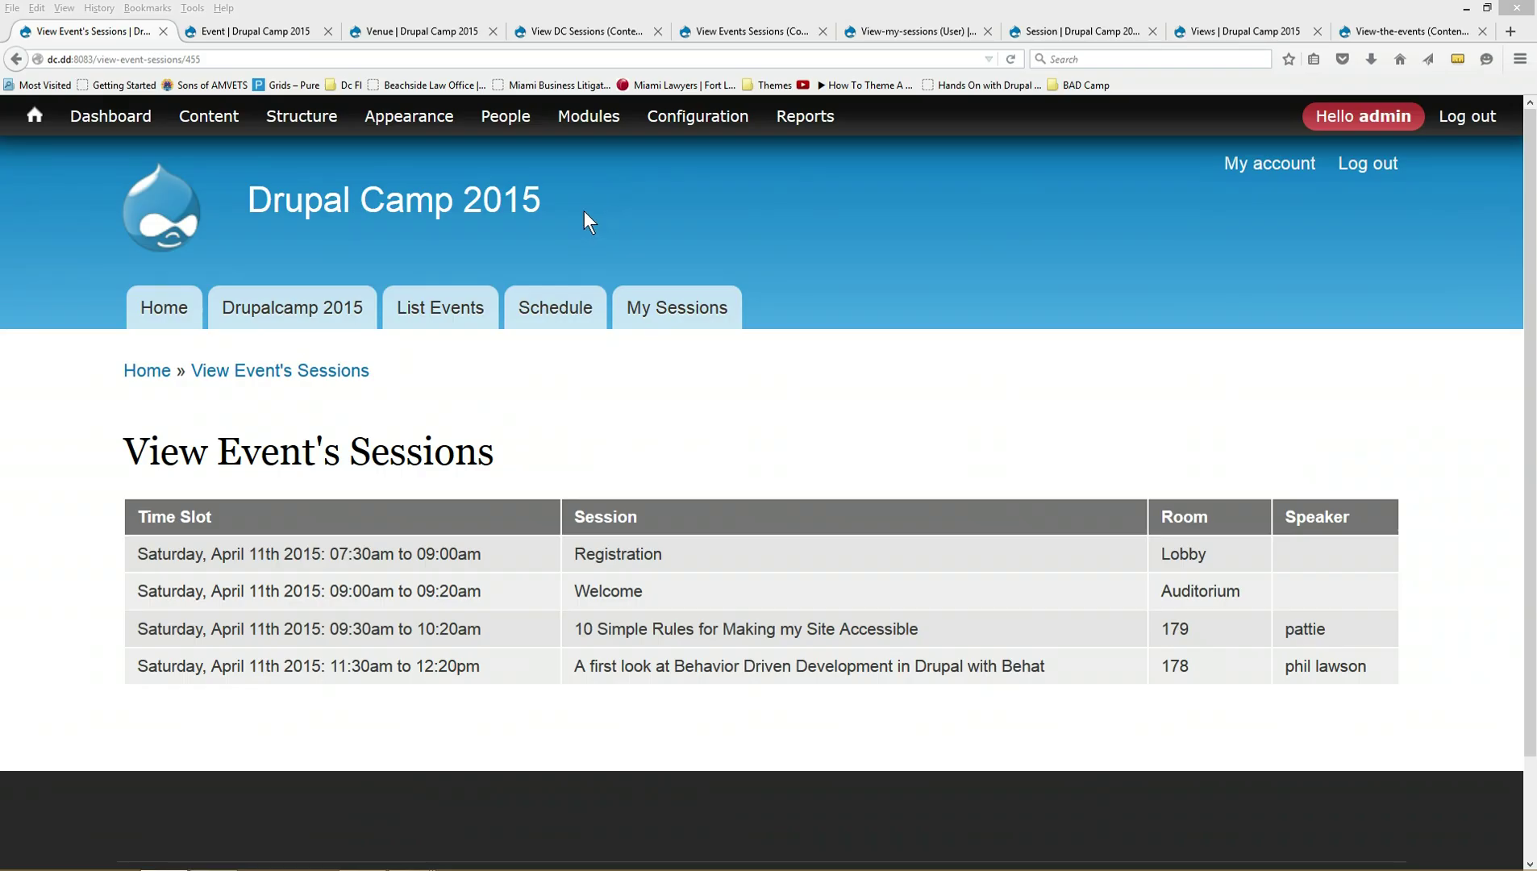
key(alt+Tab)
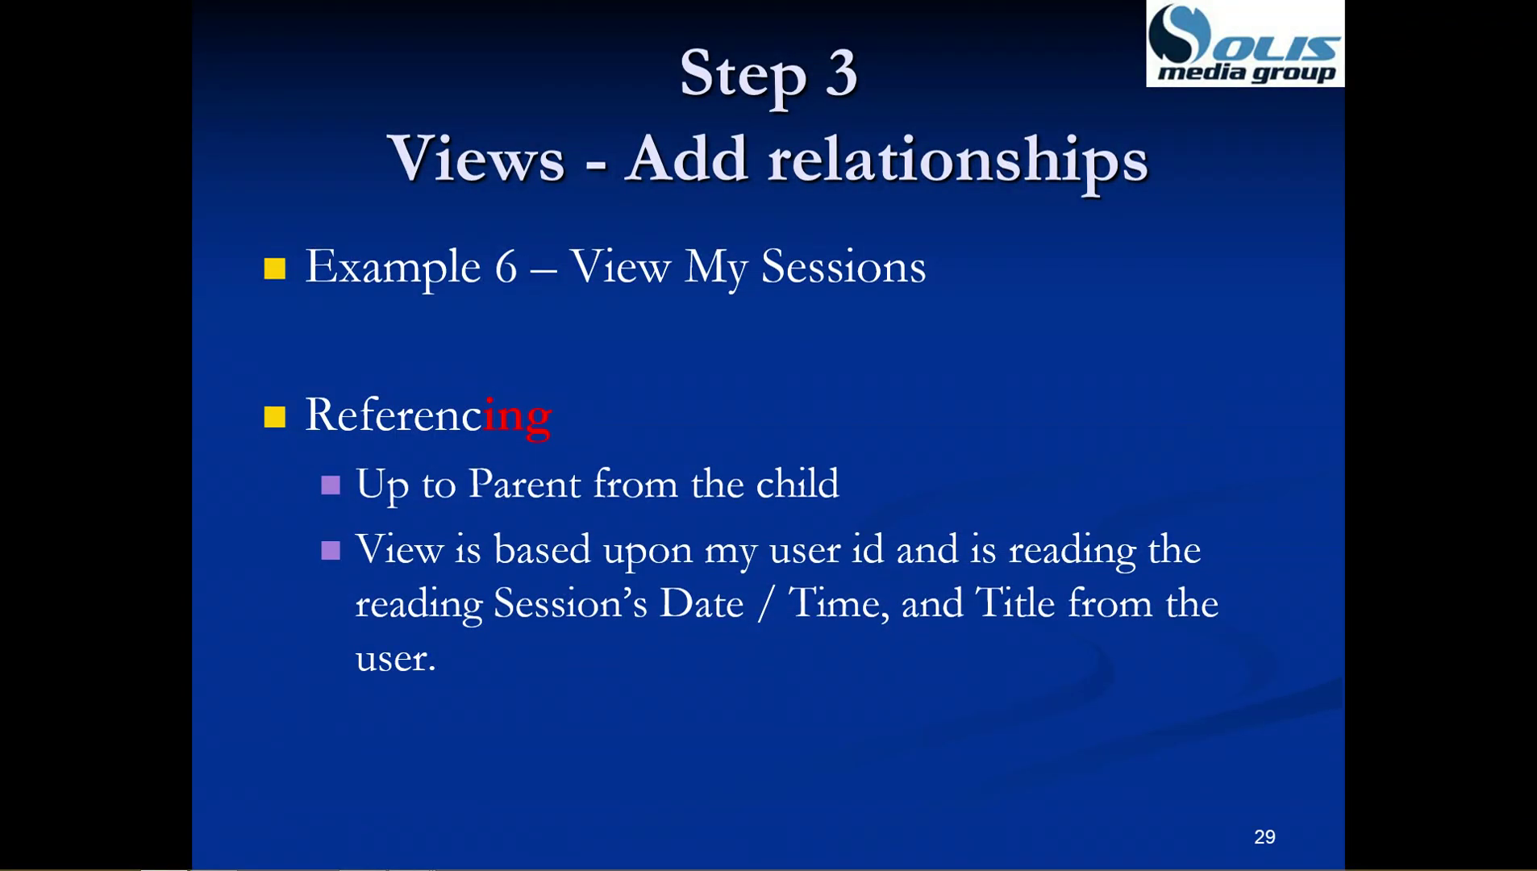
key(alt+Tab)
key(alt+Tab)
key(alt+Tab)
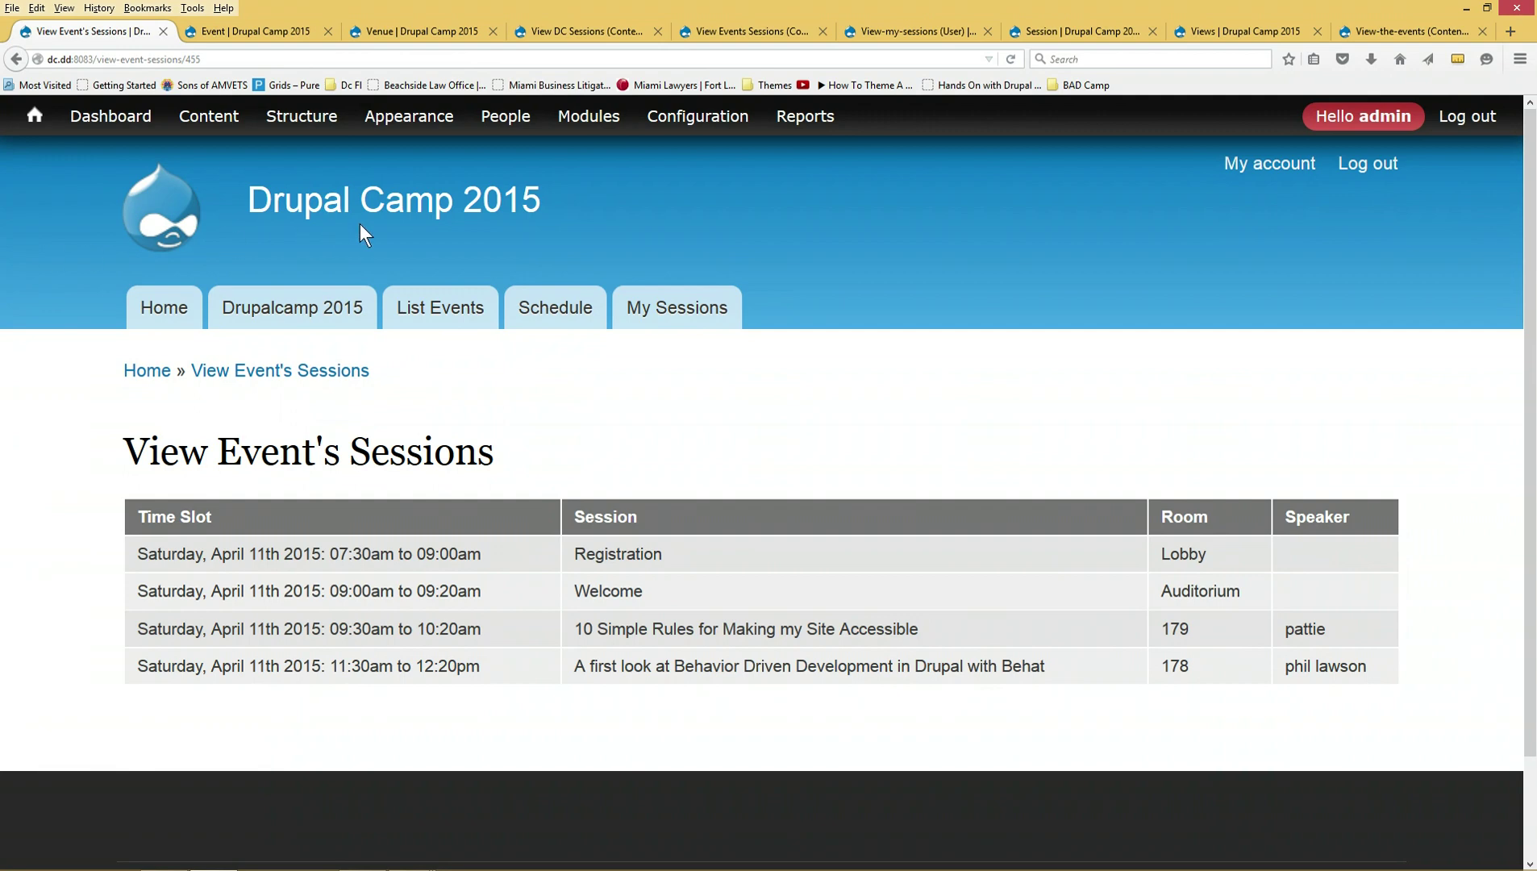
- Return to the View-my-sessions view and start adding a relationship to it
click(724, 30)
mouse_move(803, 483)
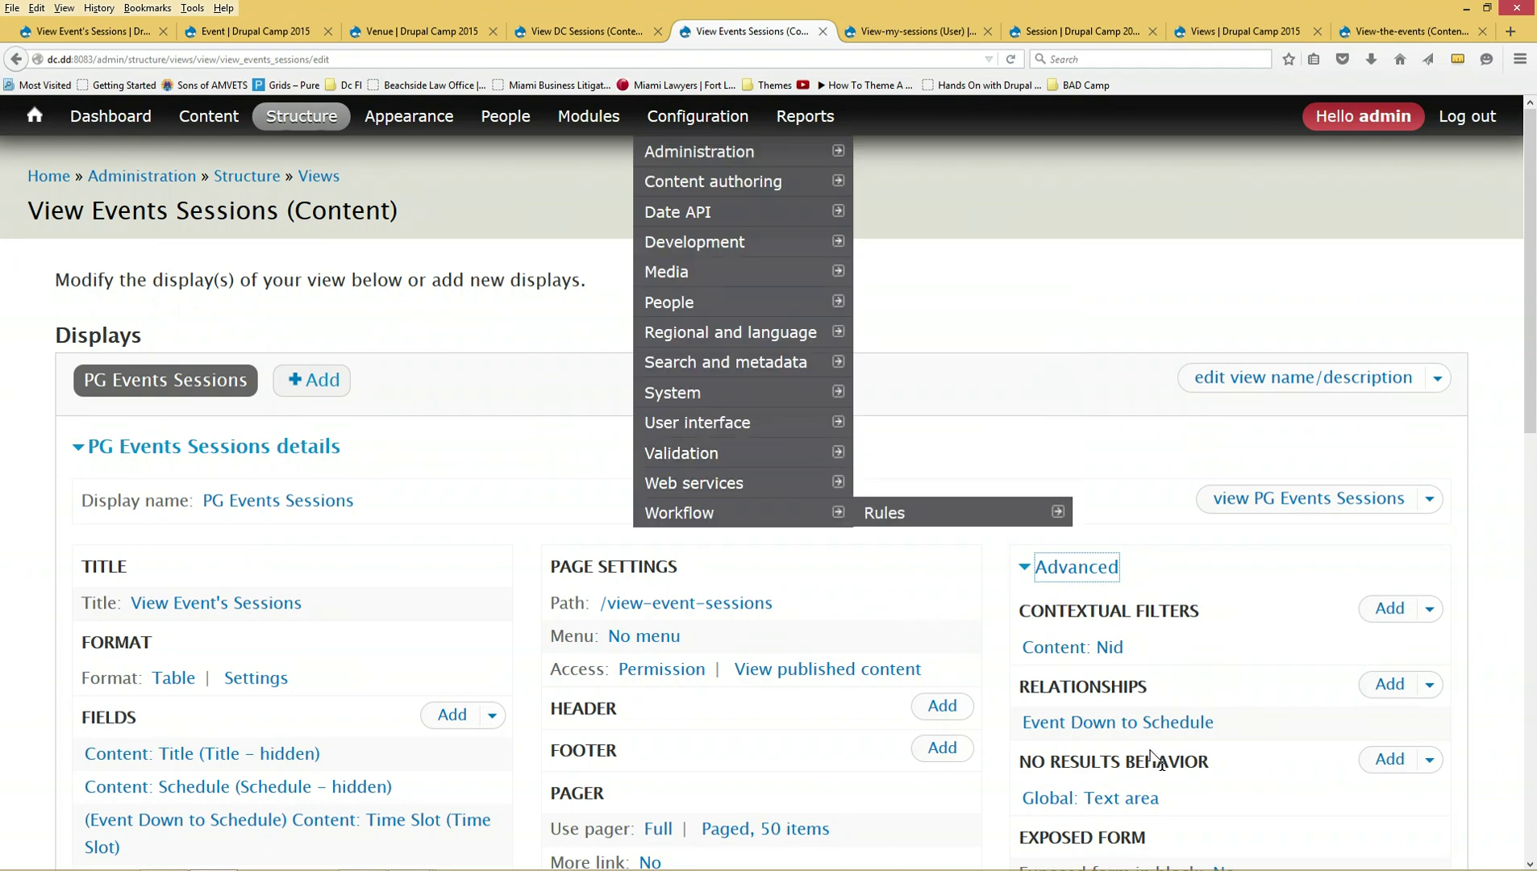
click(921, 24)
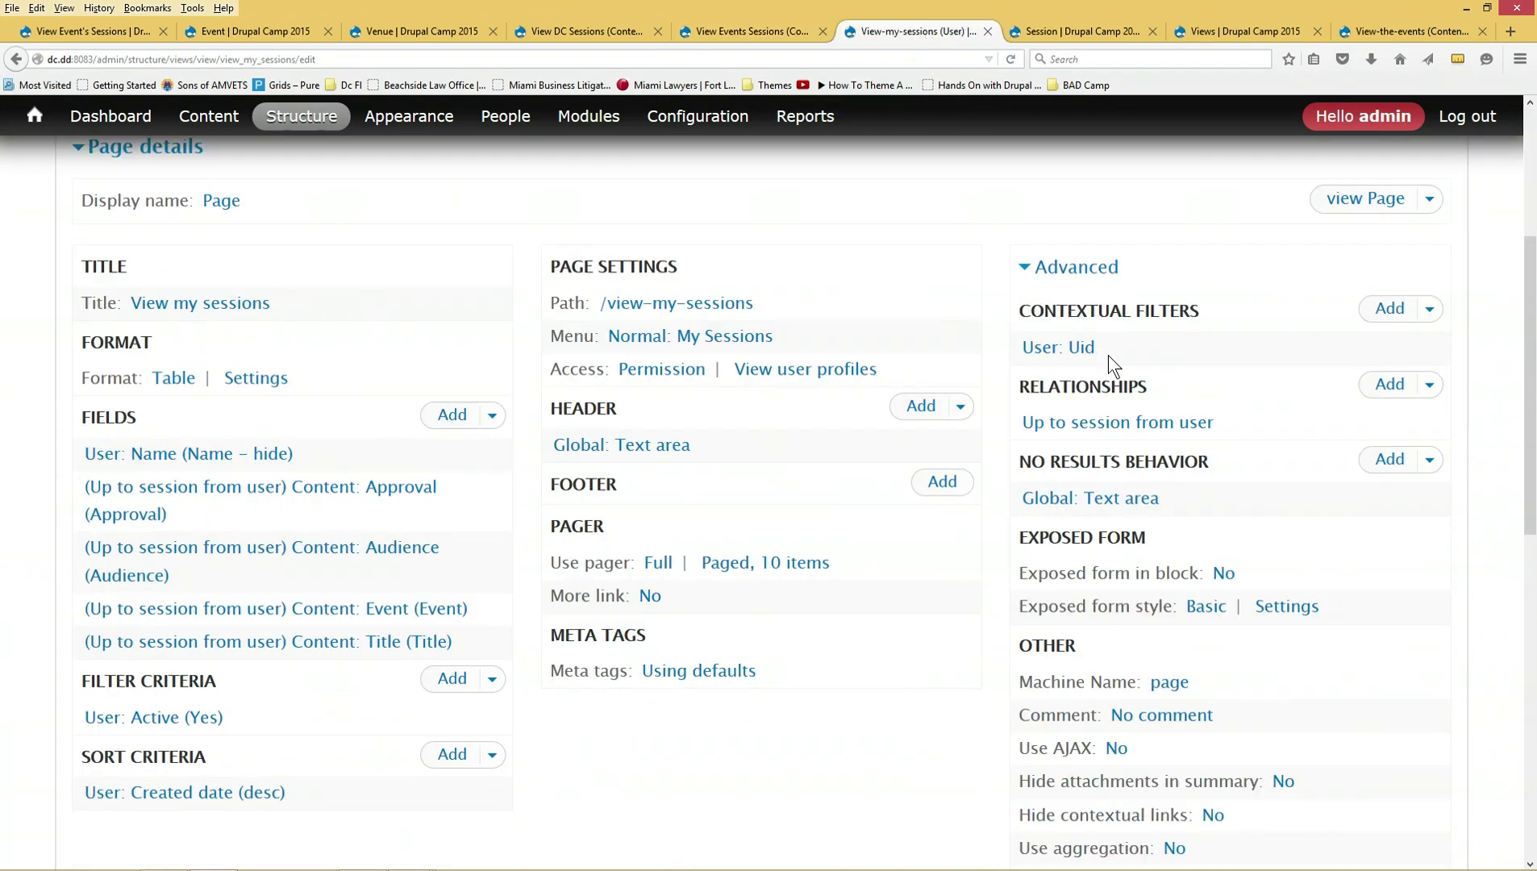
click(1390, 387)
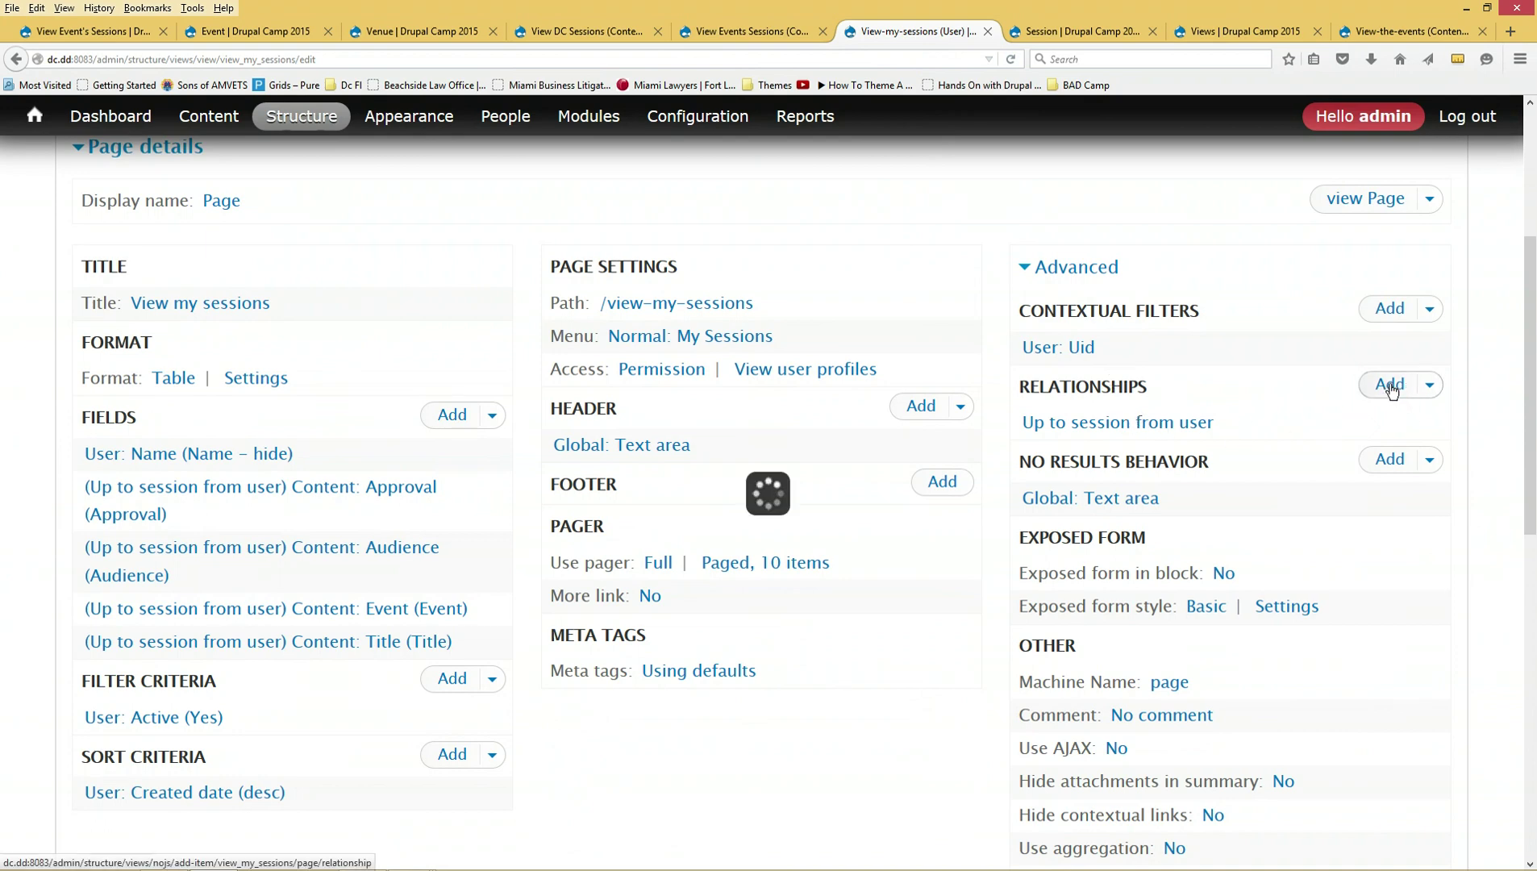
- Search the available relationships for "referencing"
click(651, 323)
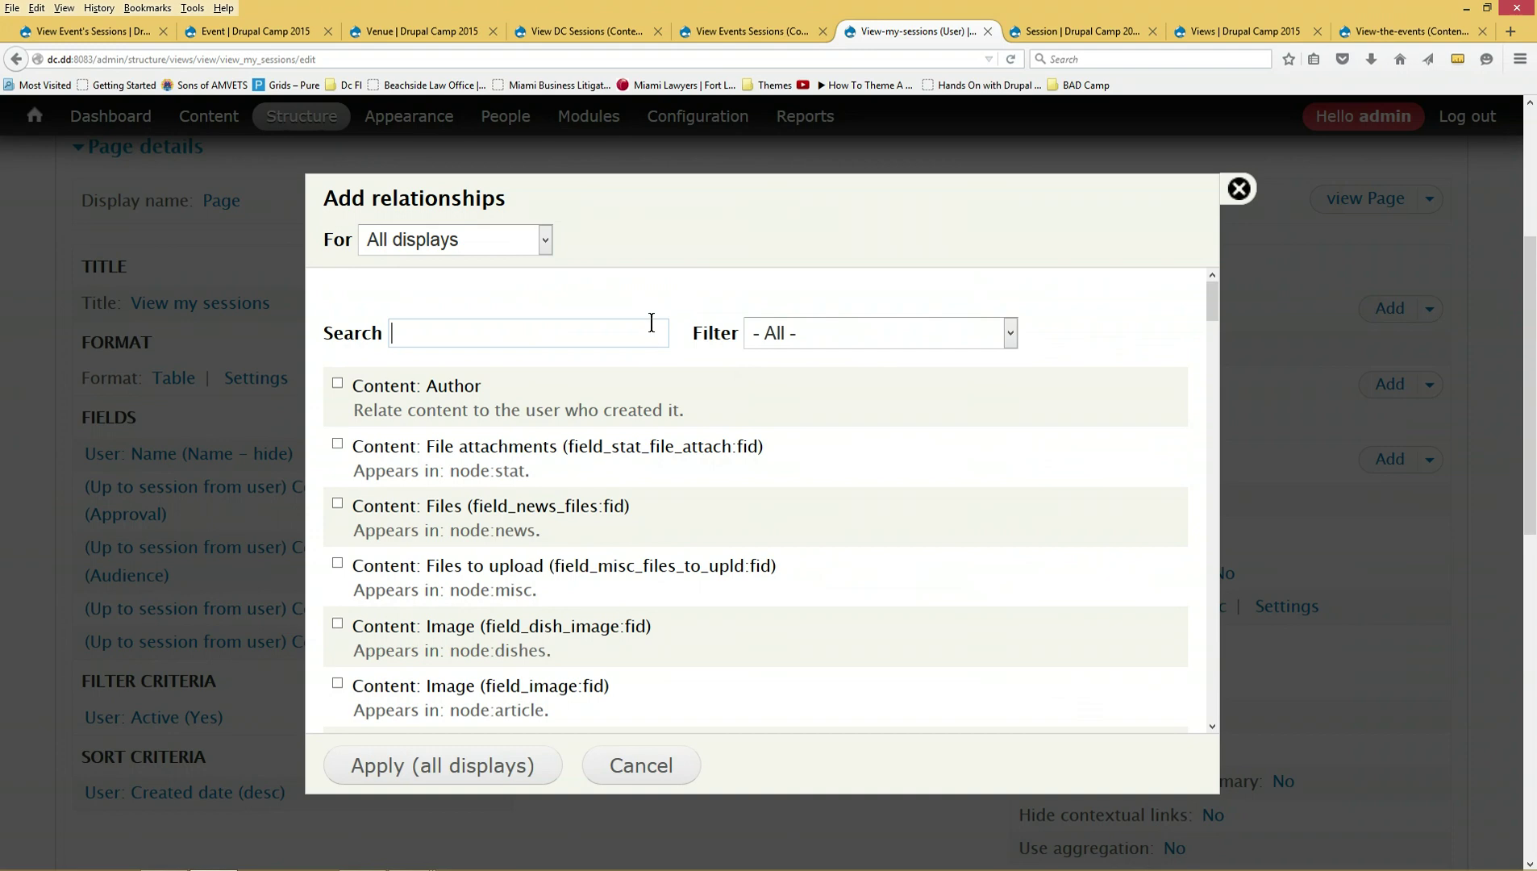
text(r)
text(ferenc)
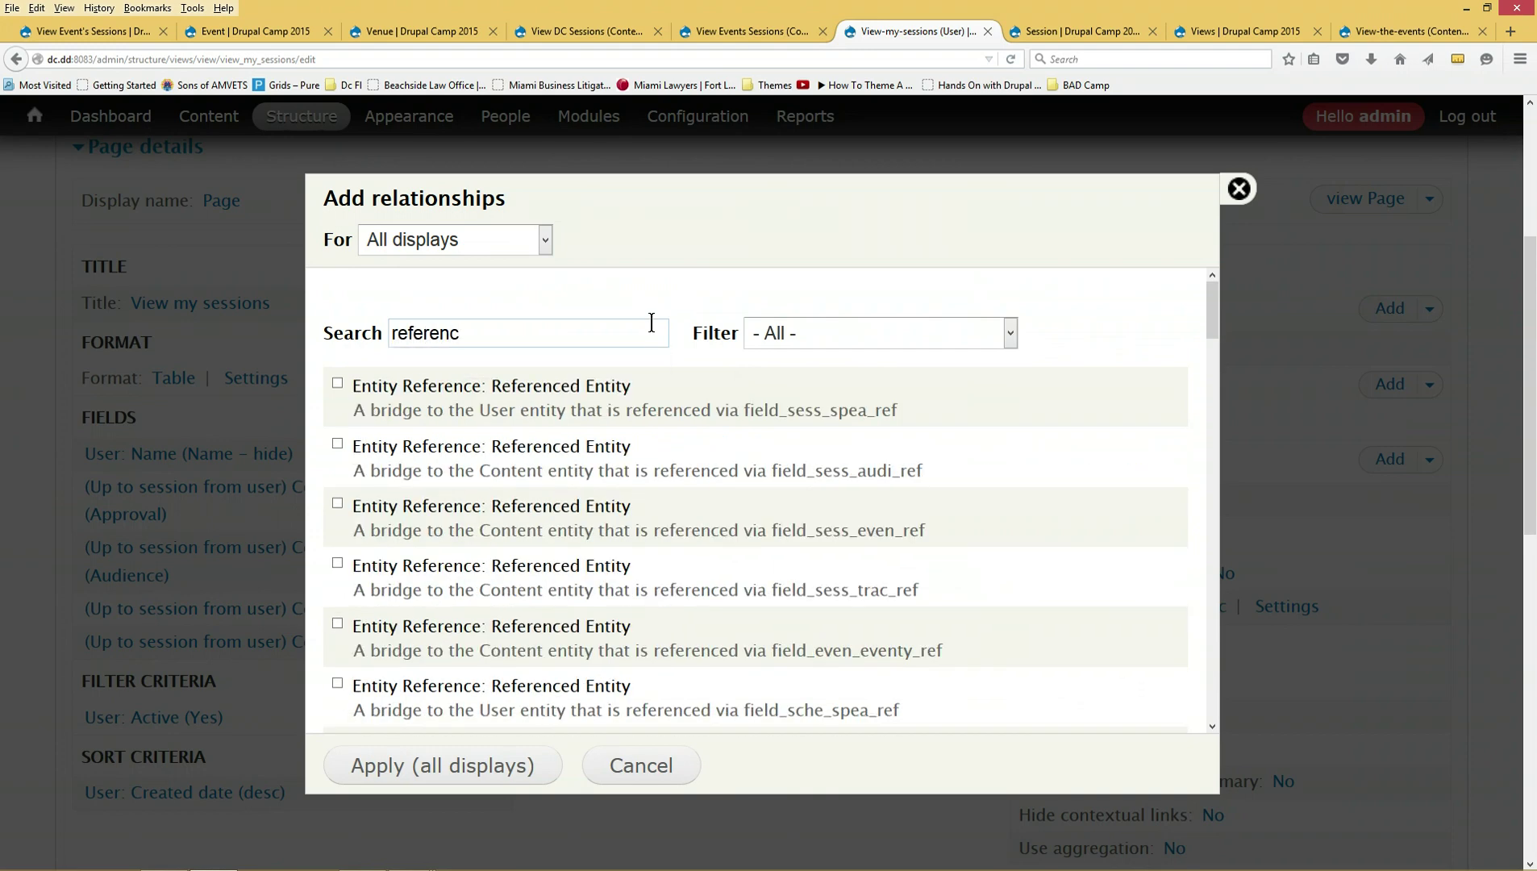
text(ing)
key(BackSpace)
key(BackSpace)
key(BackSpace)
key(BackSpace)
text(cing)
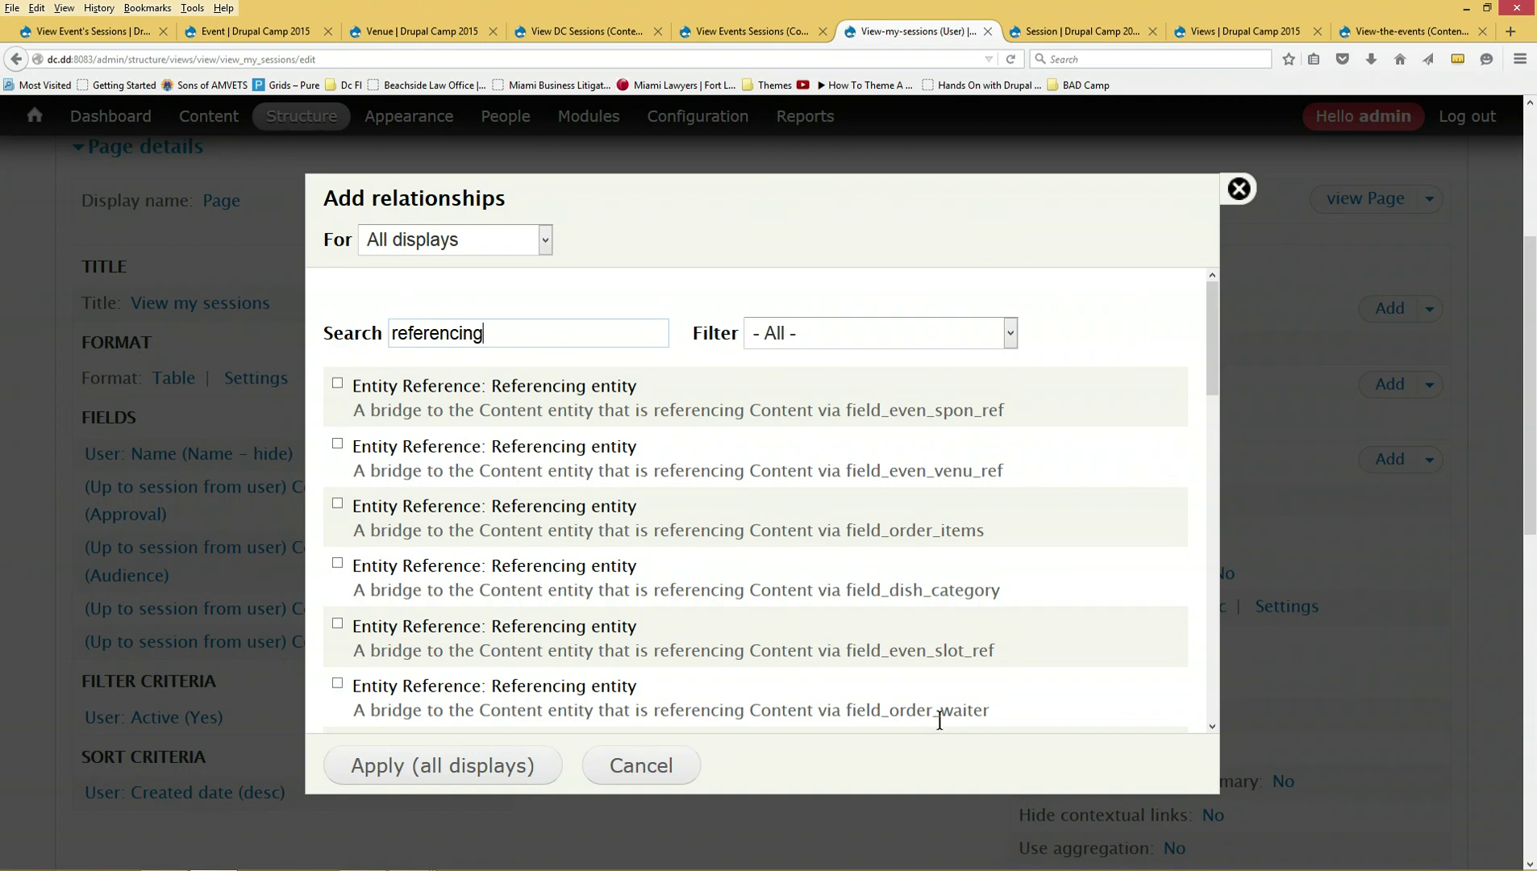
- Look through the whole list of Referencing entity relationships, comparing the content or user type and reference field of each
scroll(960, 706, down, 3)
scroll(961, 705, down, 4)
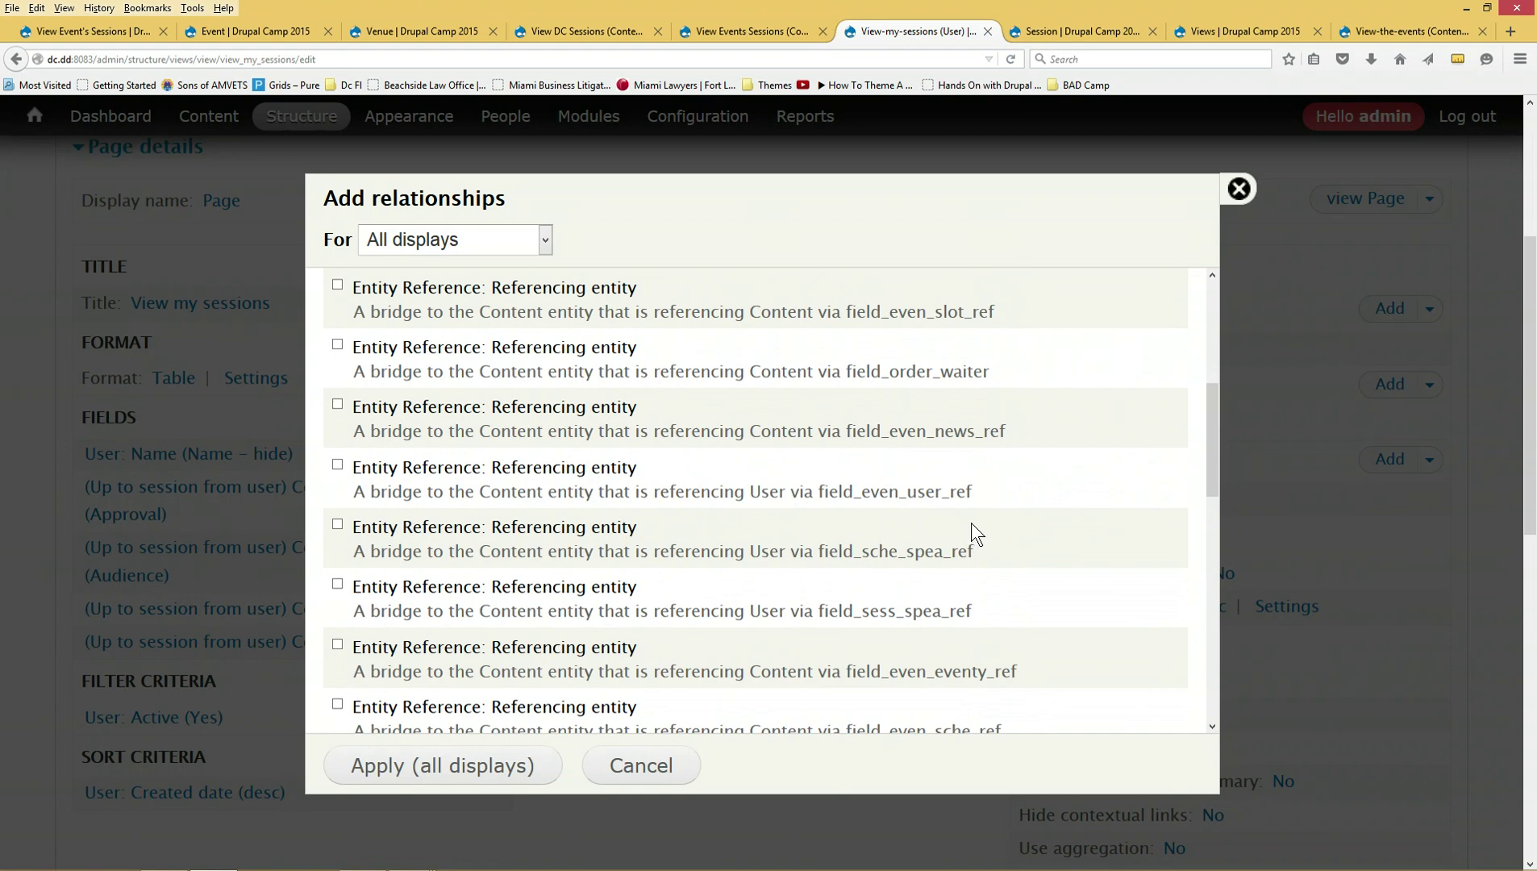
scroll(975, 520, down, 2)
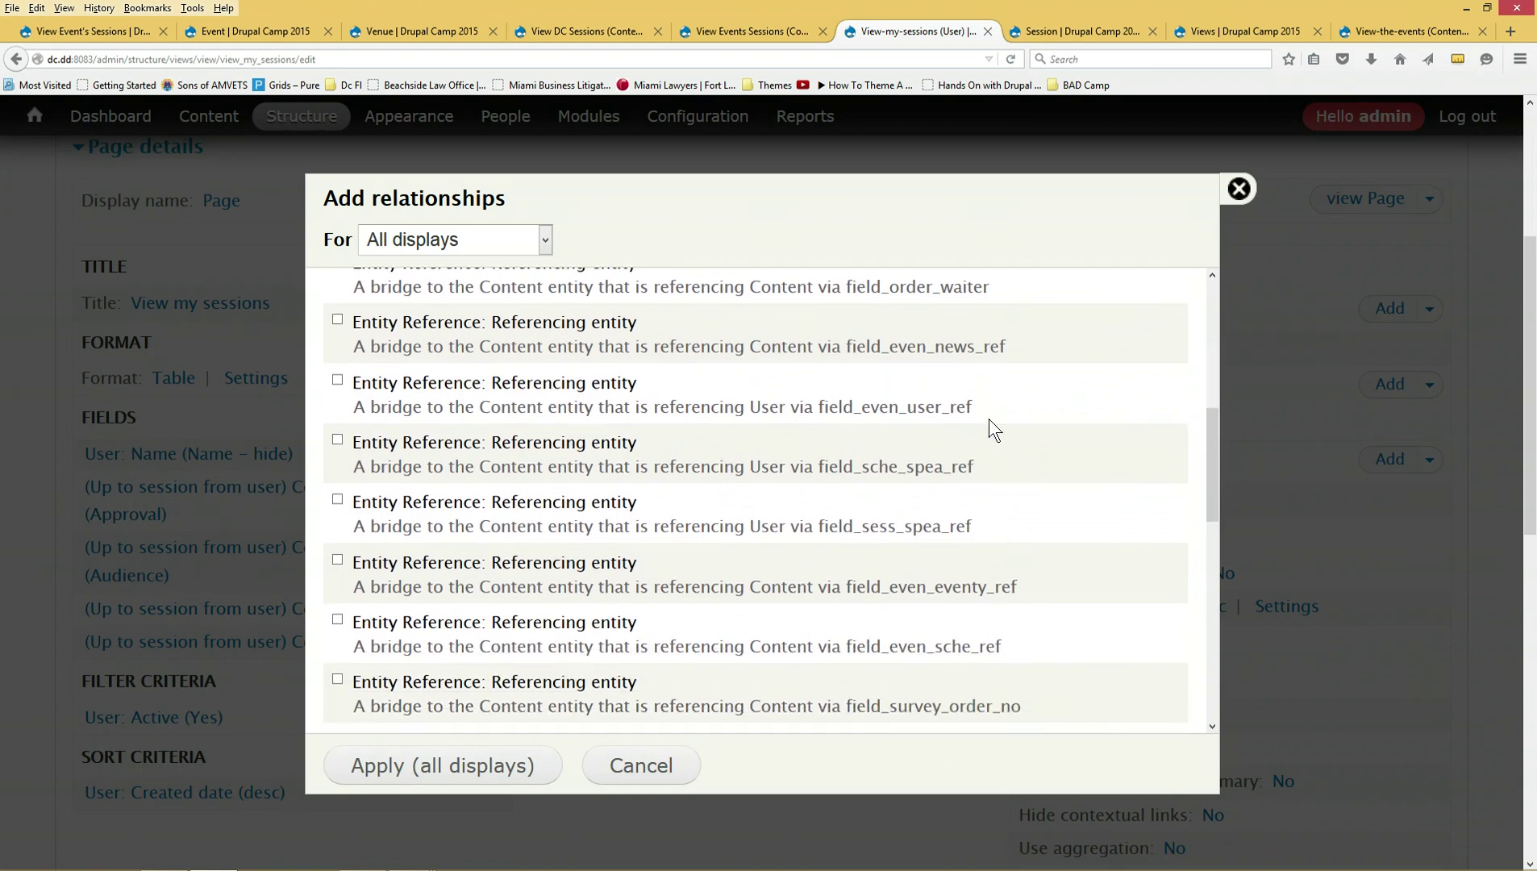
scroll(1054, 540, down, 4)
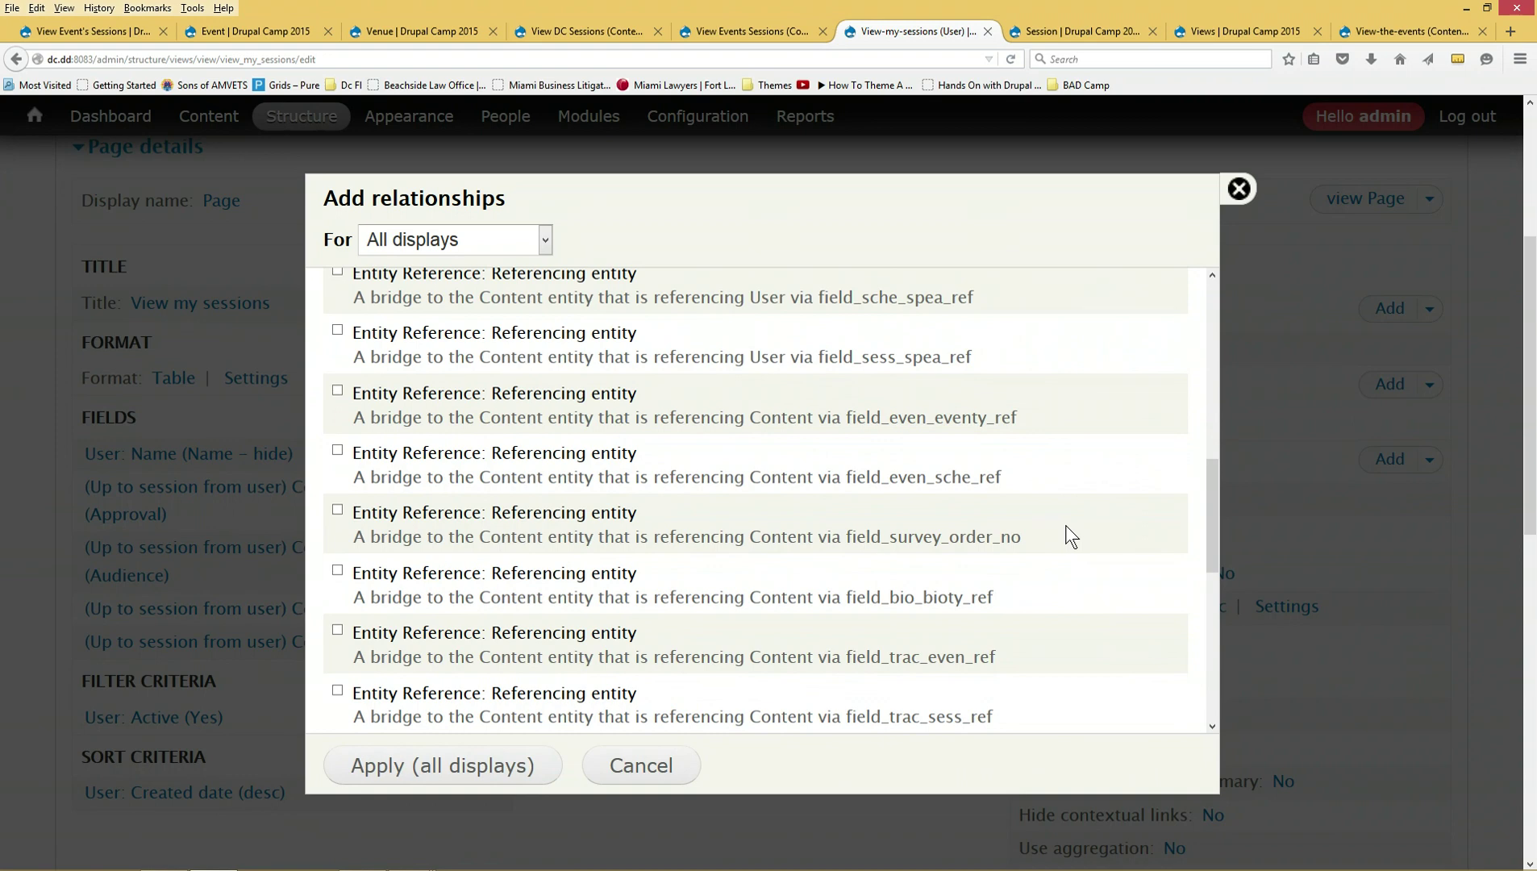
scroll(1065, 525, down, 6)
scroll(1068, 530, down, 4)
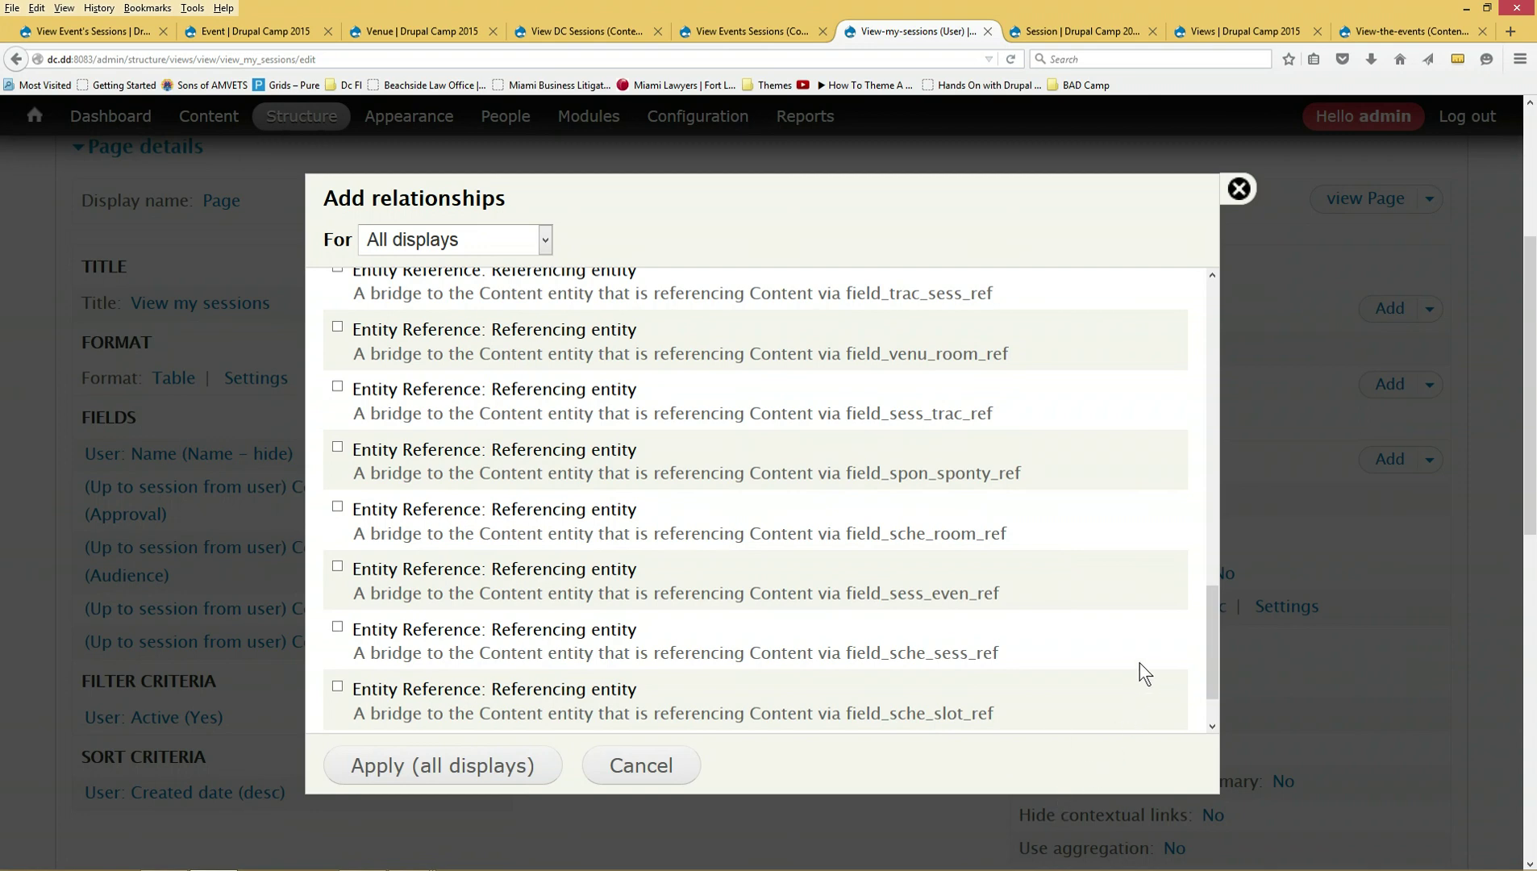
scroll(1137, 660, down, 2)
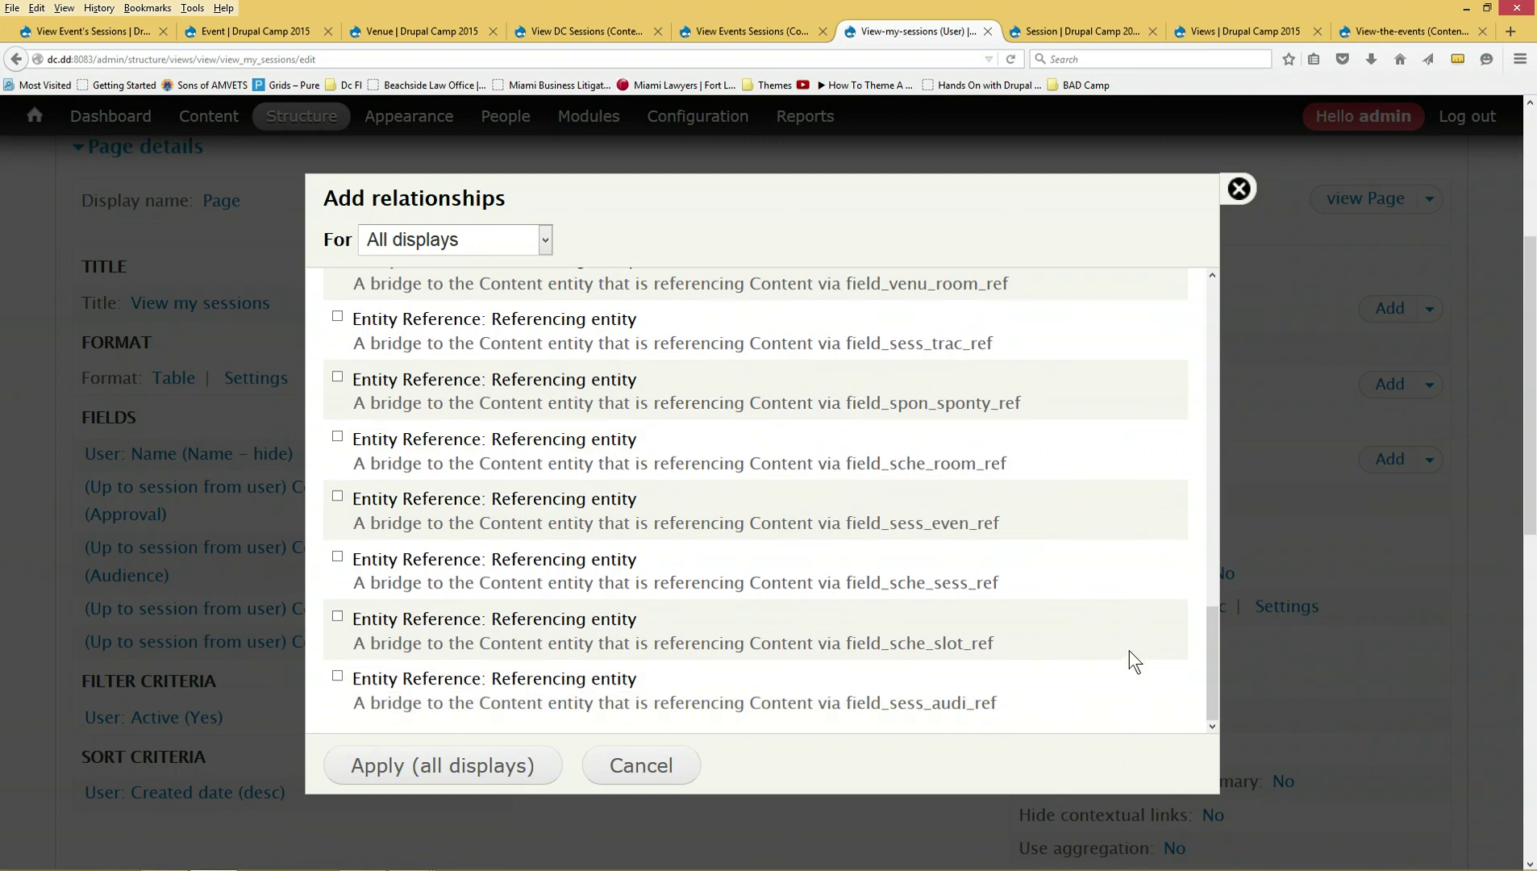
scroll(1129, 650, up, 4)
scroll(1115, 633, up, 6)
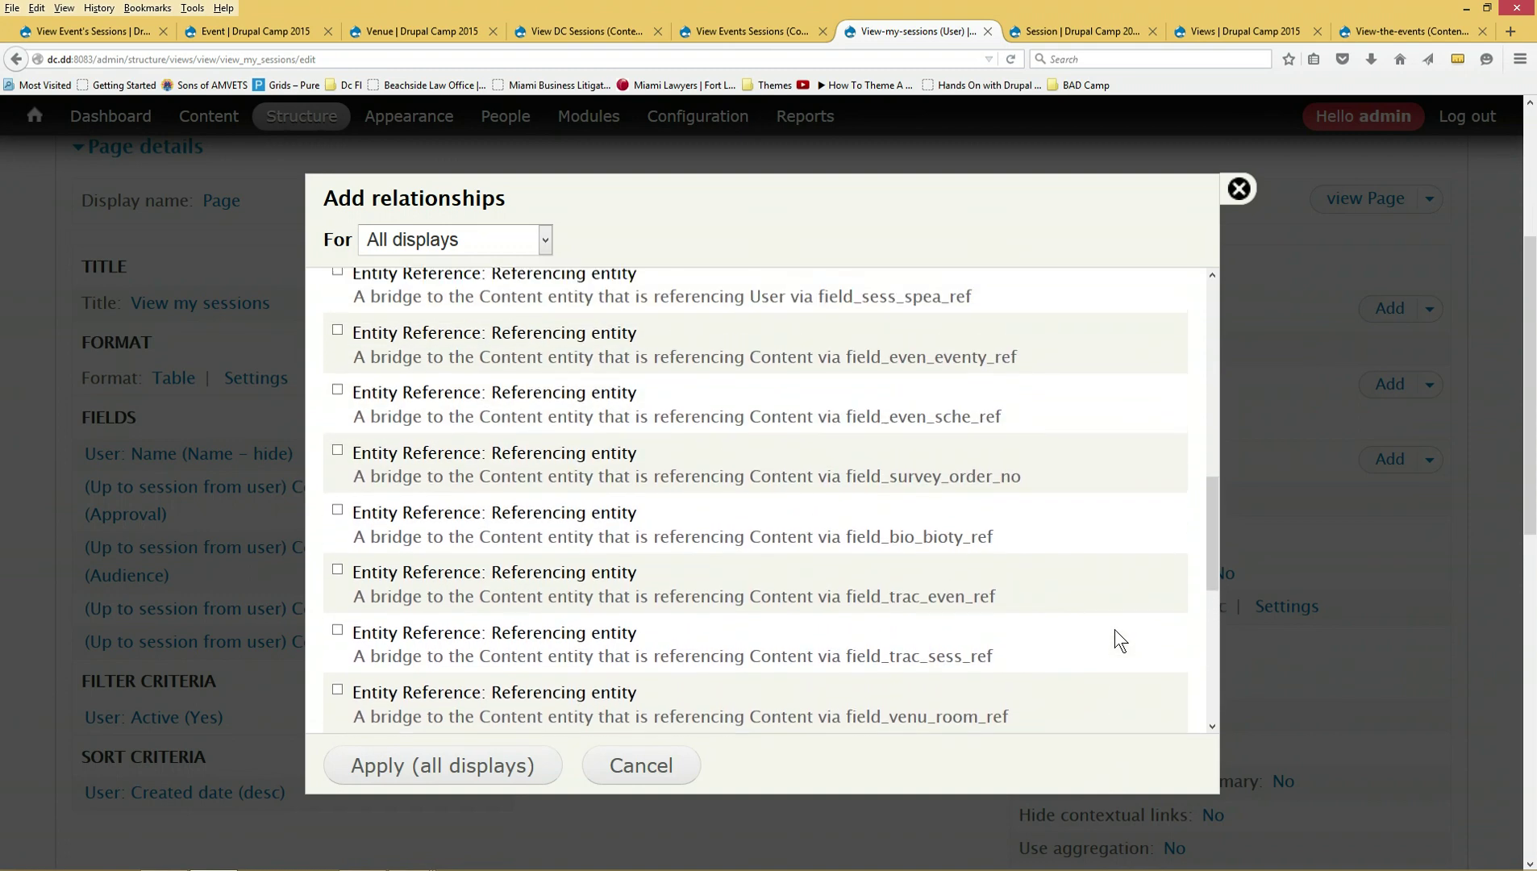
scroll(1116, 631, up, 5)
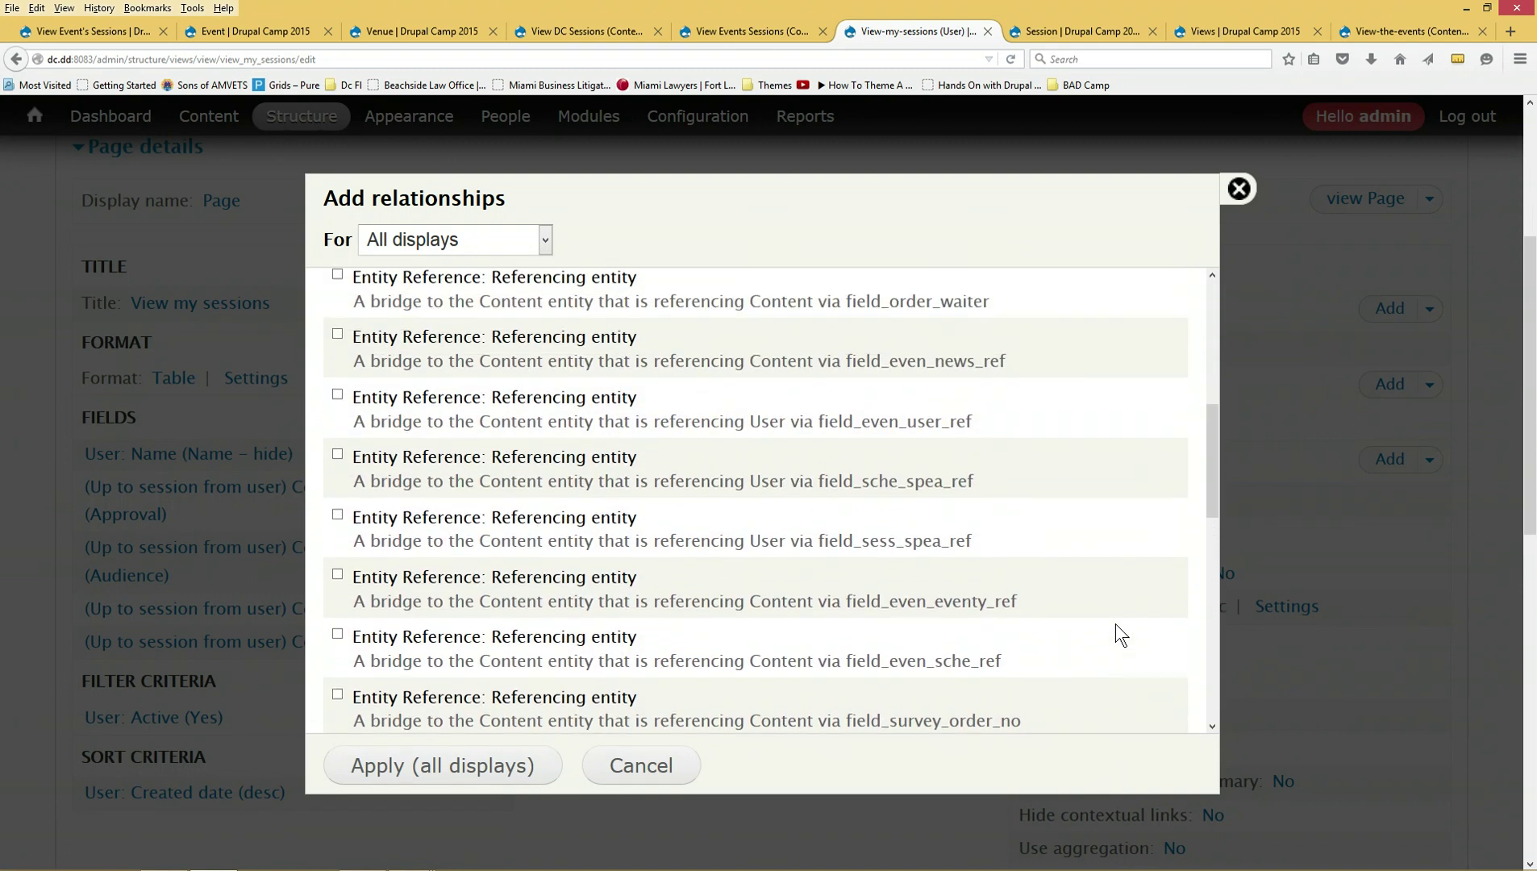
scroll(1115, 623, up, 3)
middle_click(1115, 624)
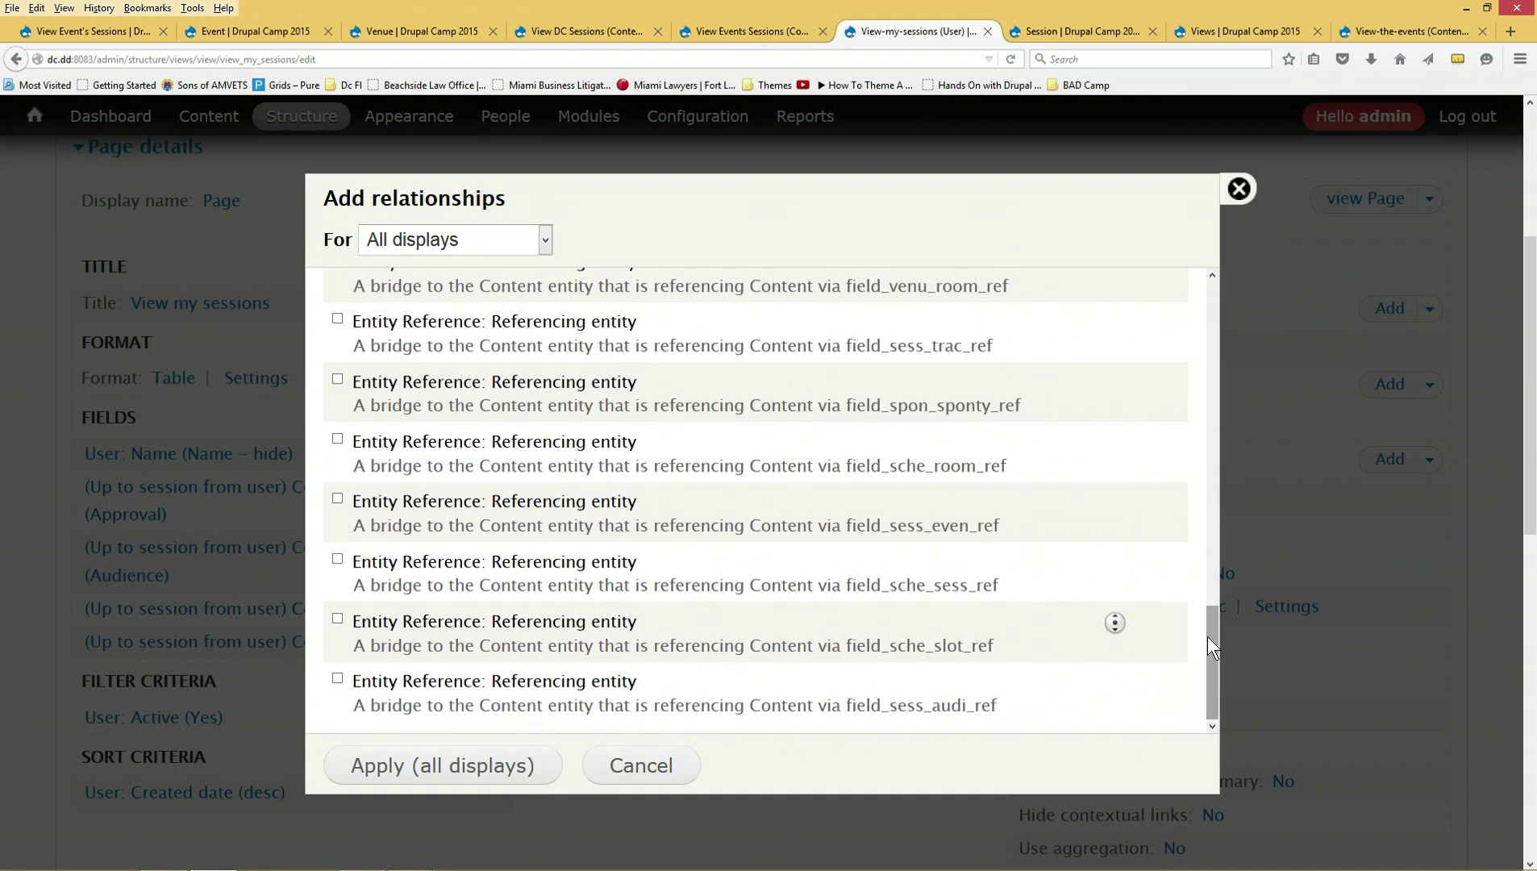
click(1211, 641)
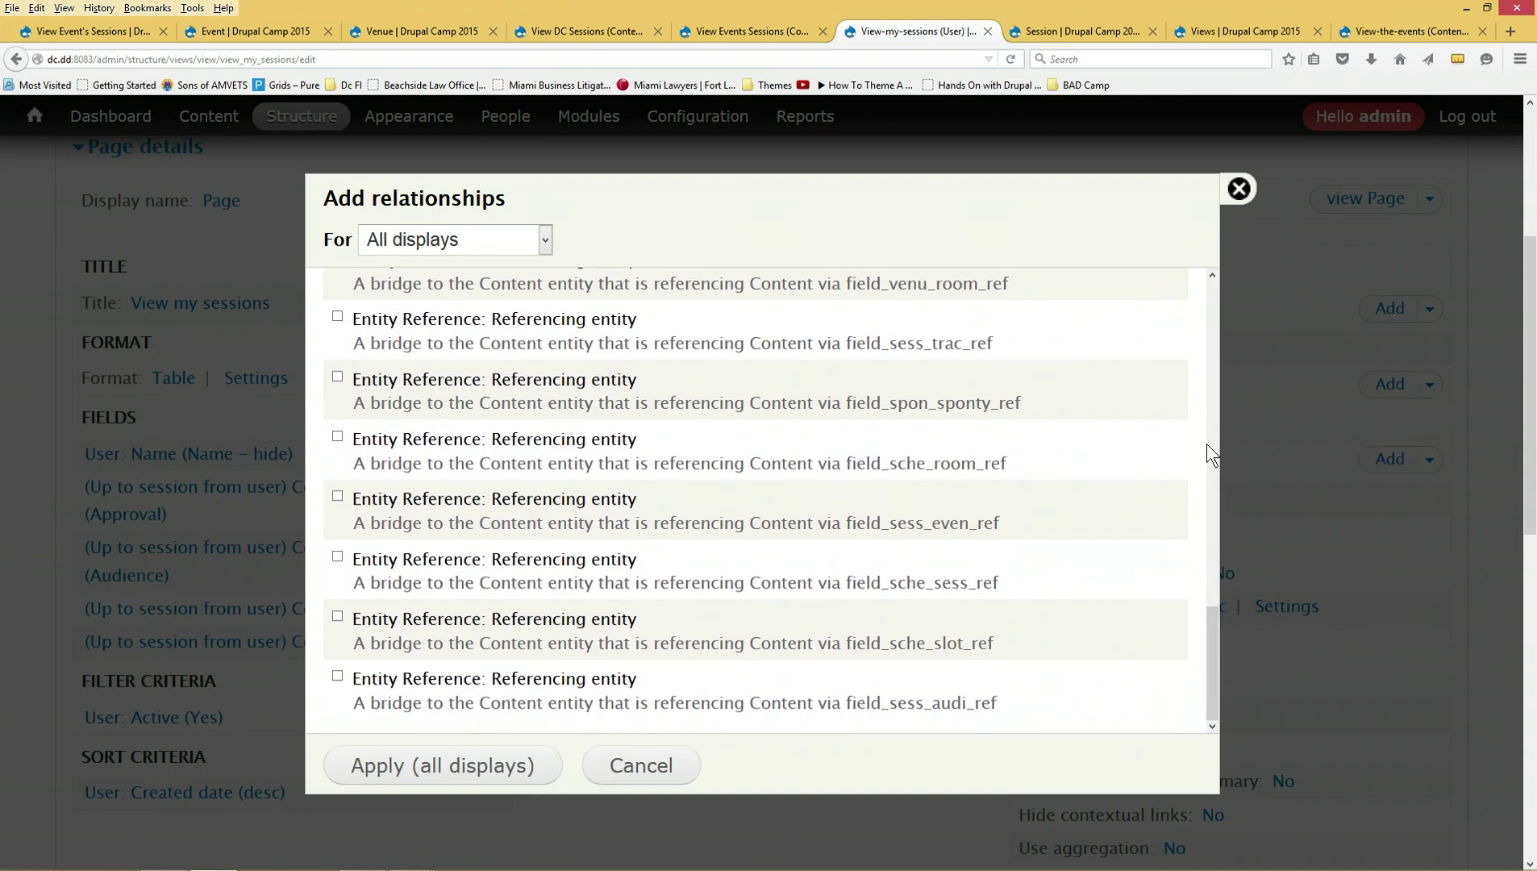
click(1211, 296)
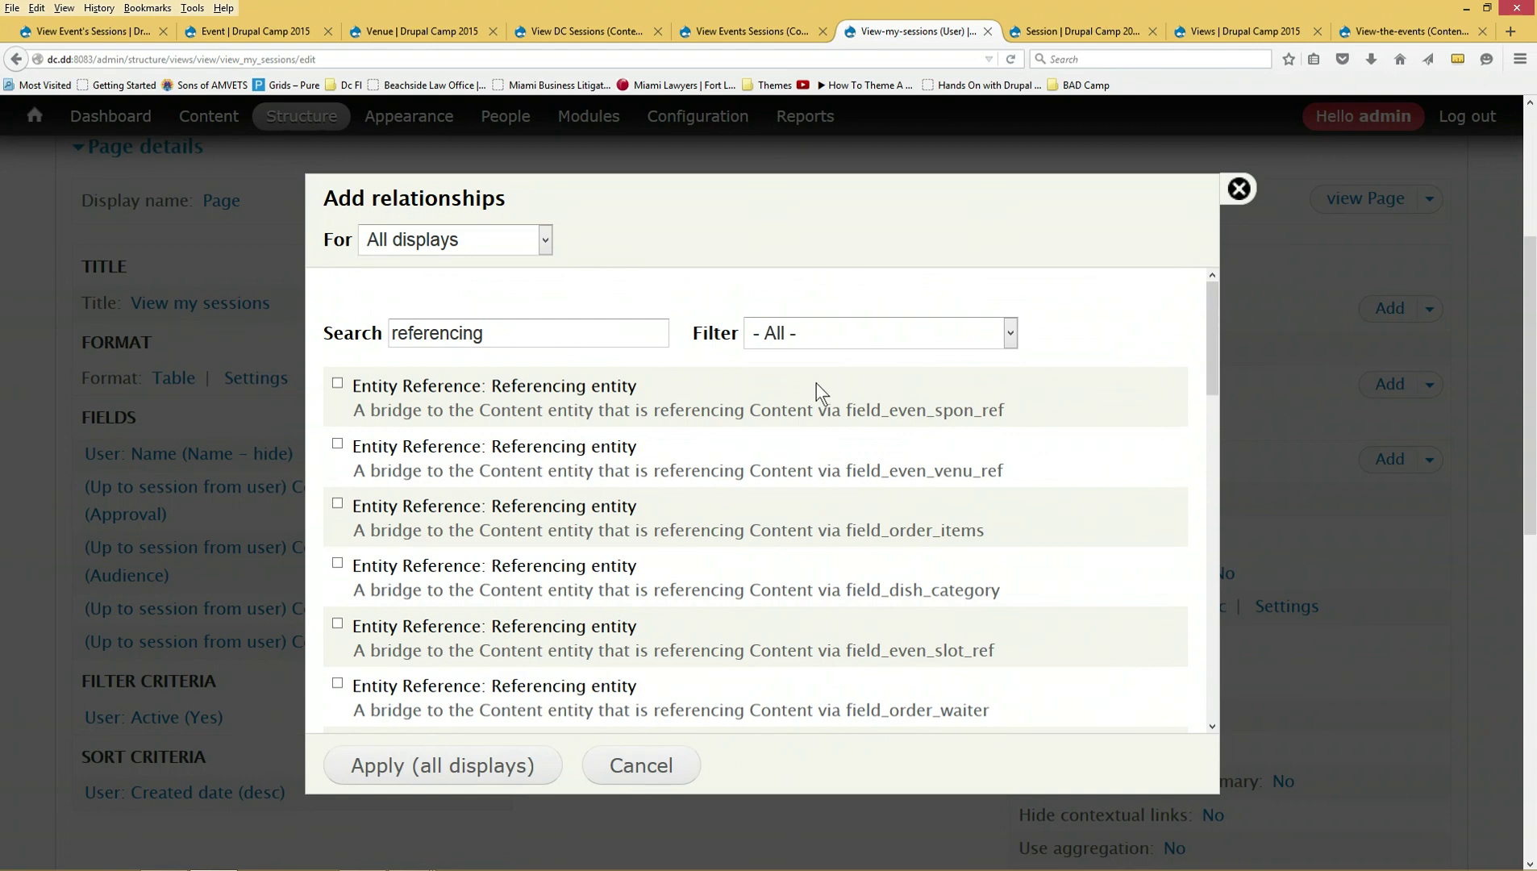
- Narrow the relationship search to "referencing us" and close the Add relationships dialog without adding one
click(556, 331)
text(usser)
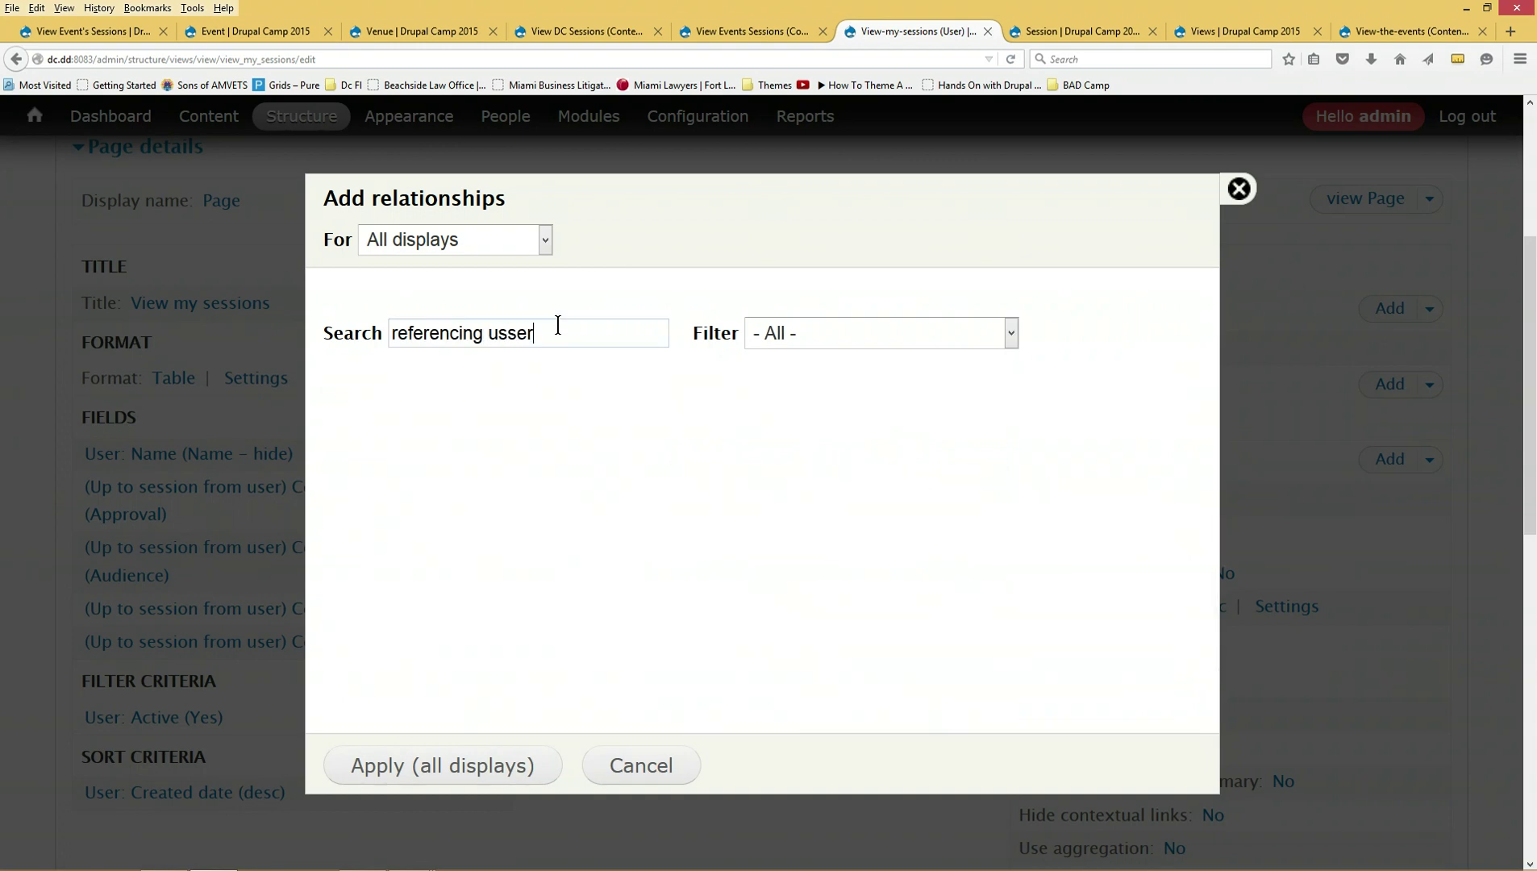
key(BackSpace)
key(BackSpace)
key(BackSpace)
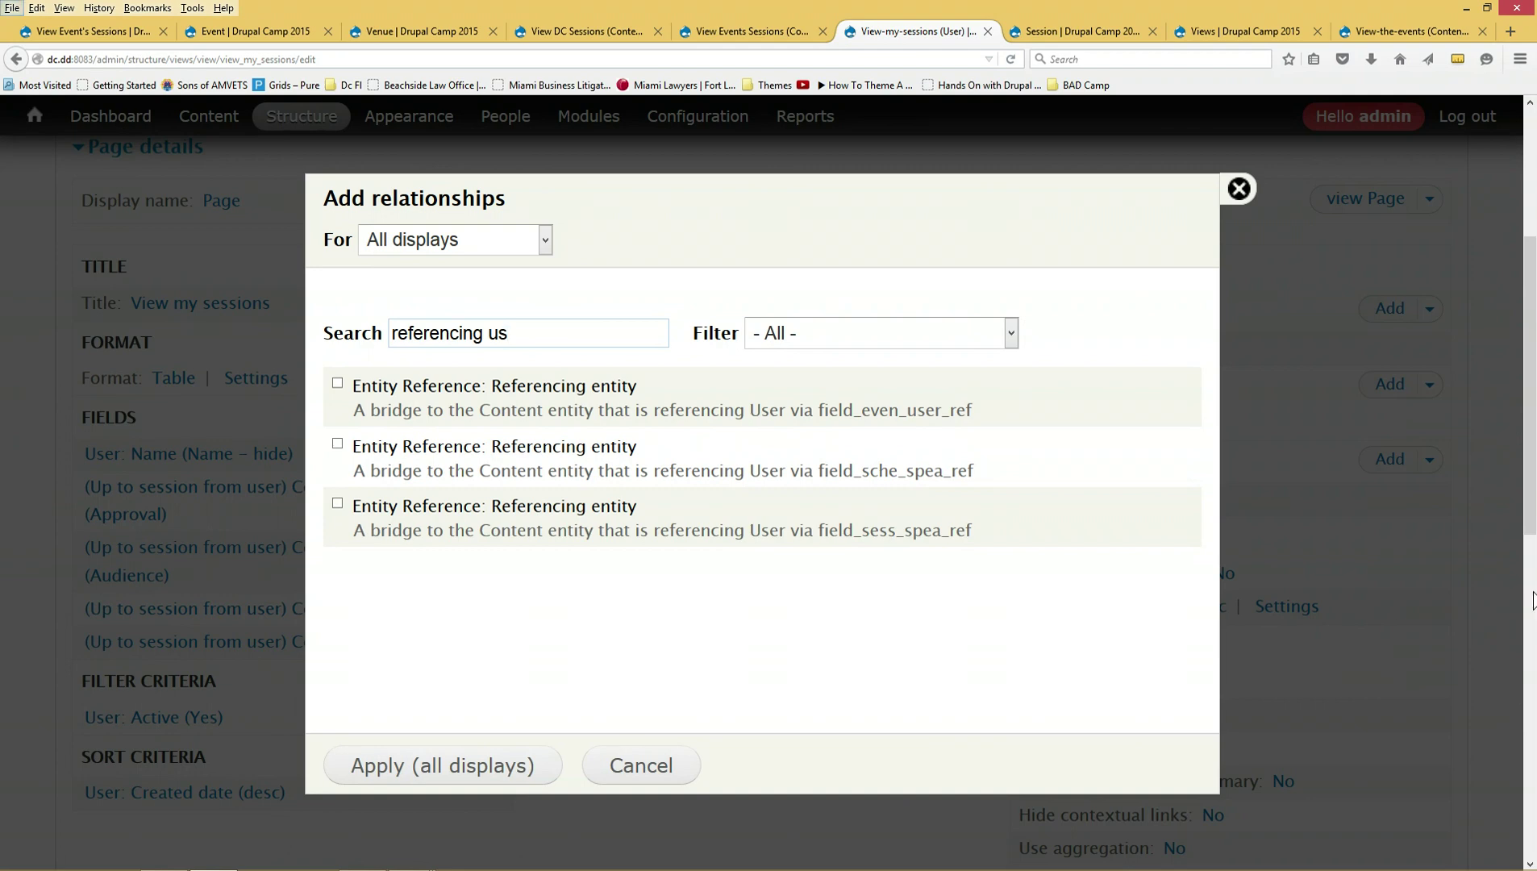
click(1221, 187)
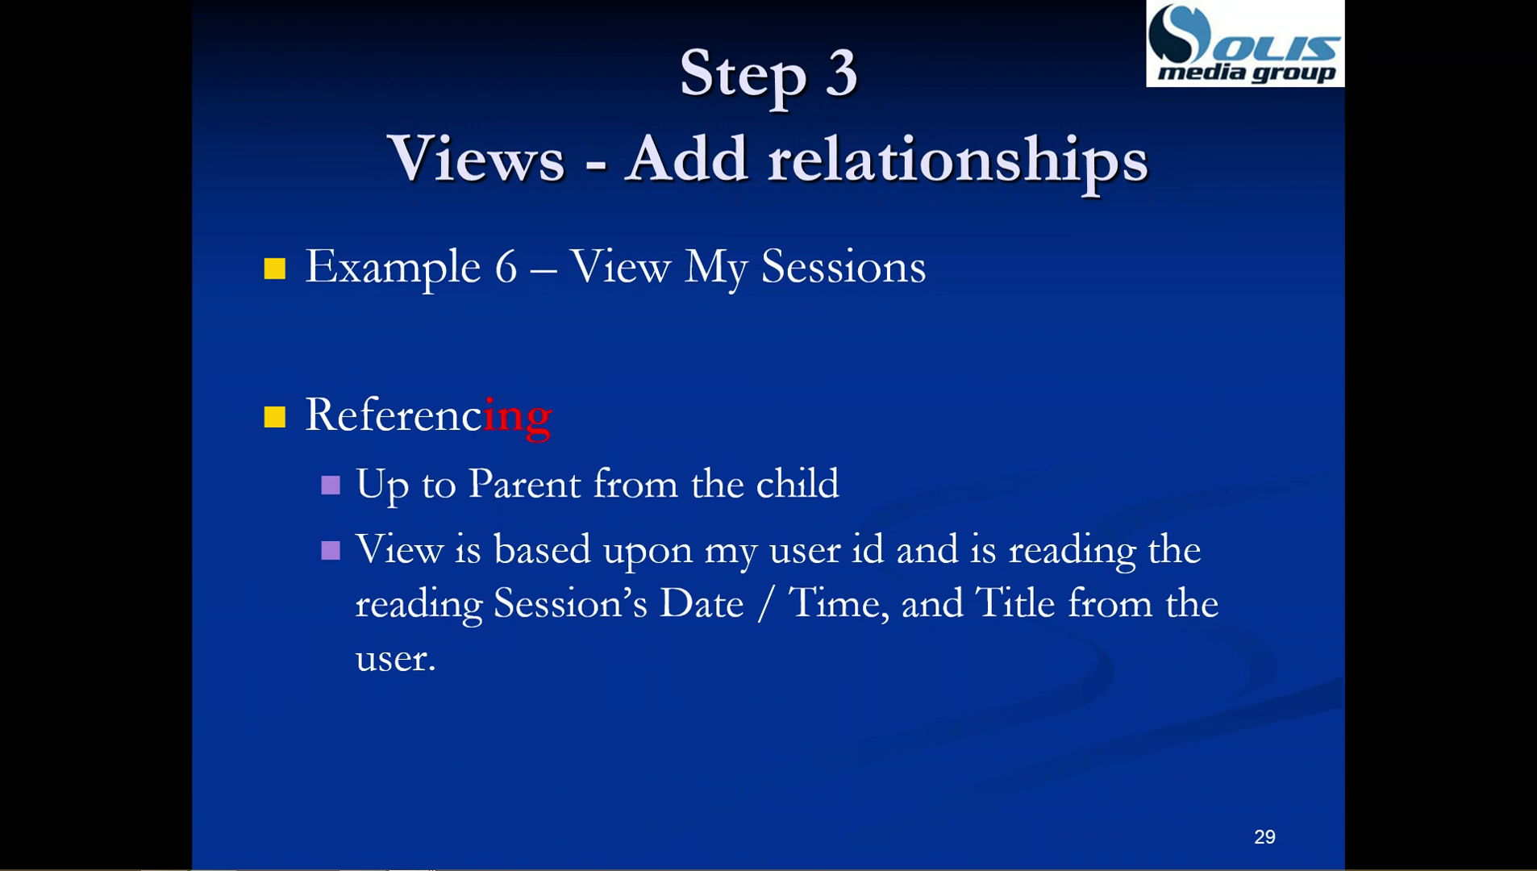
key(Right)
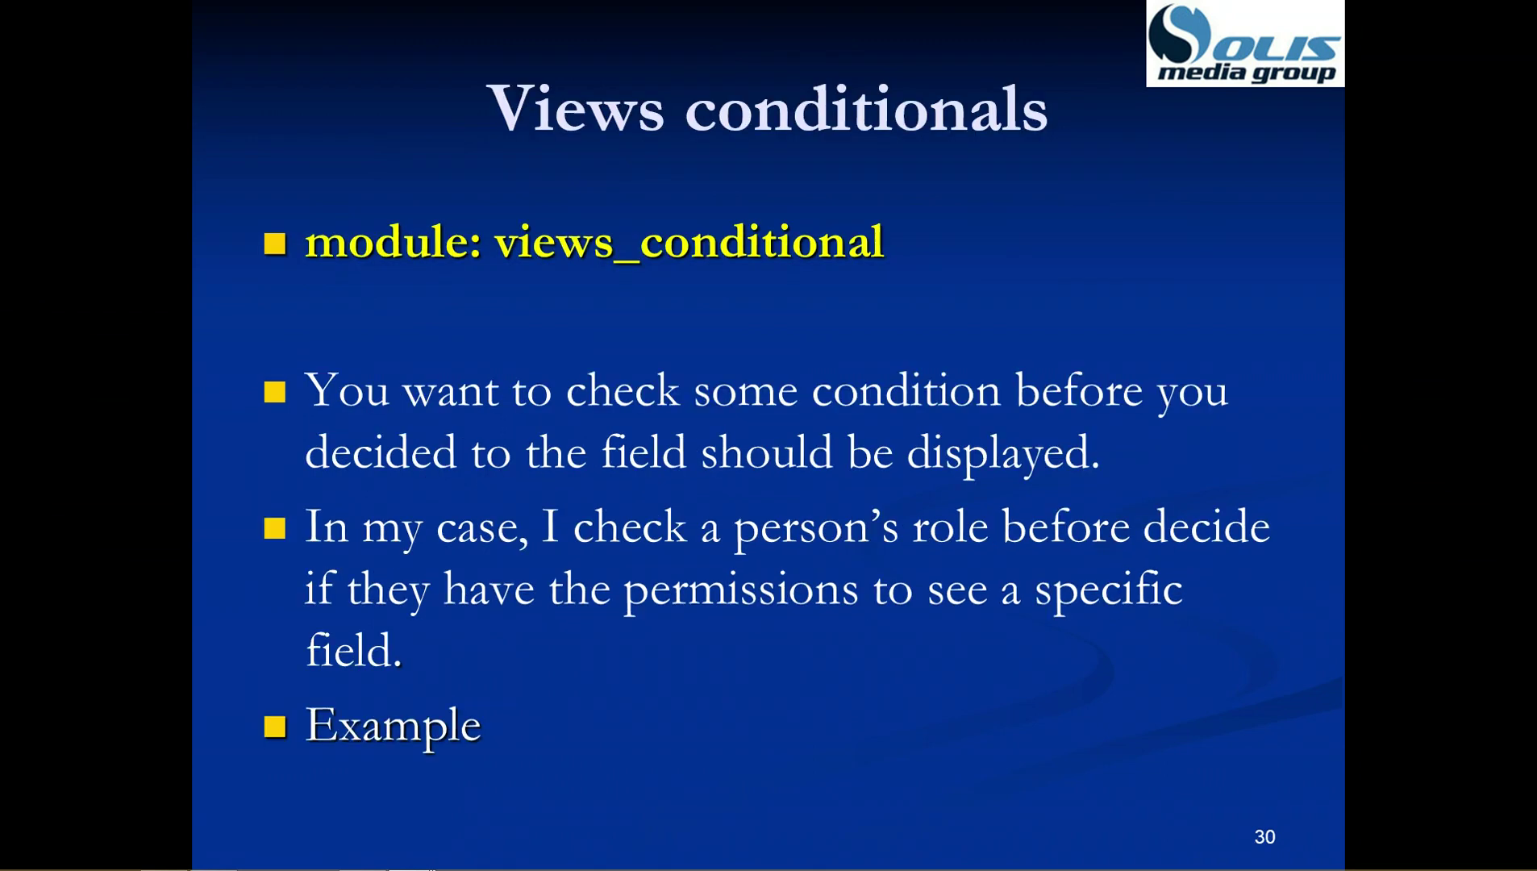